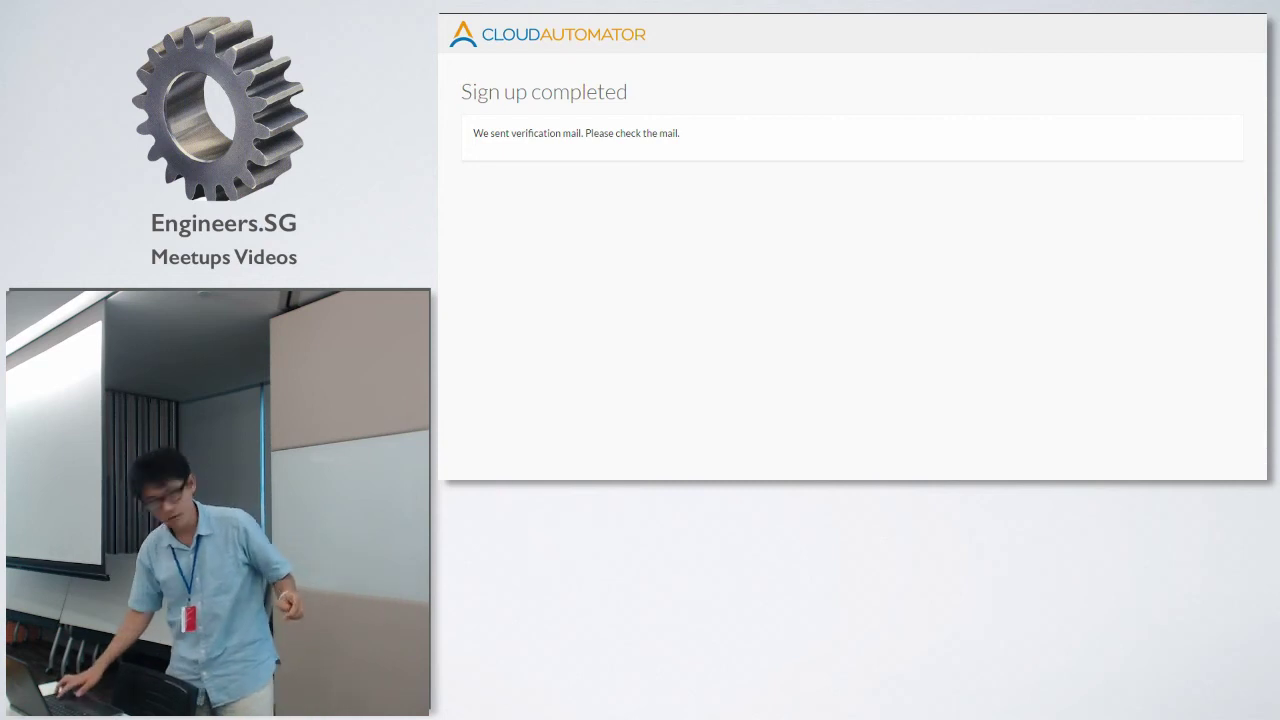
Show the verification e-mail and dashboard slides, and close the presentation
key("ctrl+Tab")
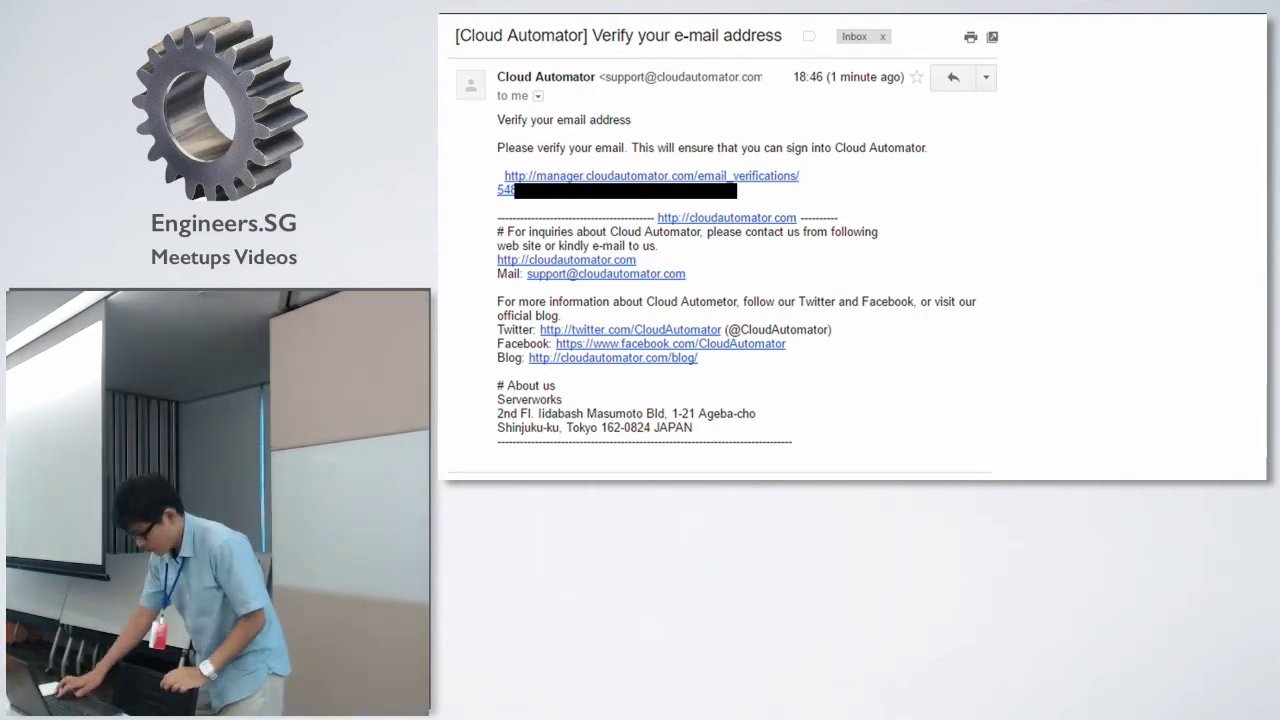
key("ctrl+Tab")
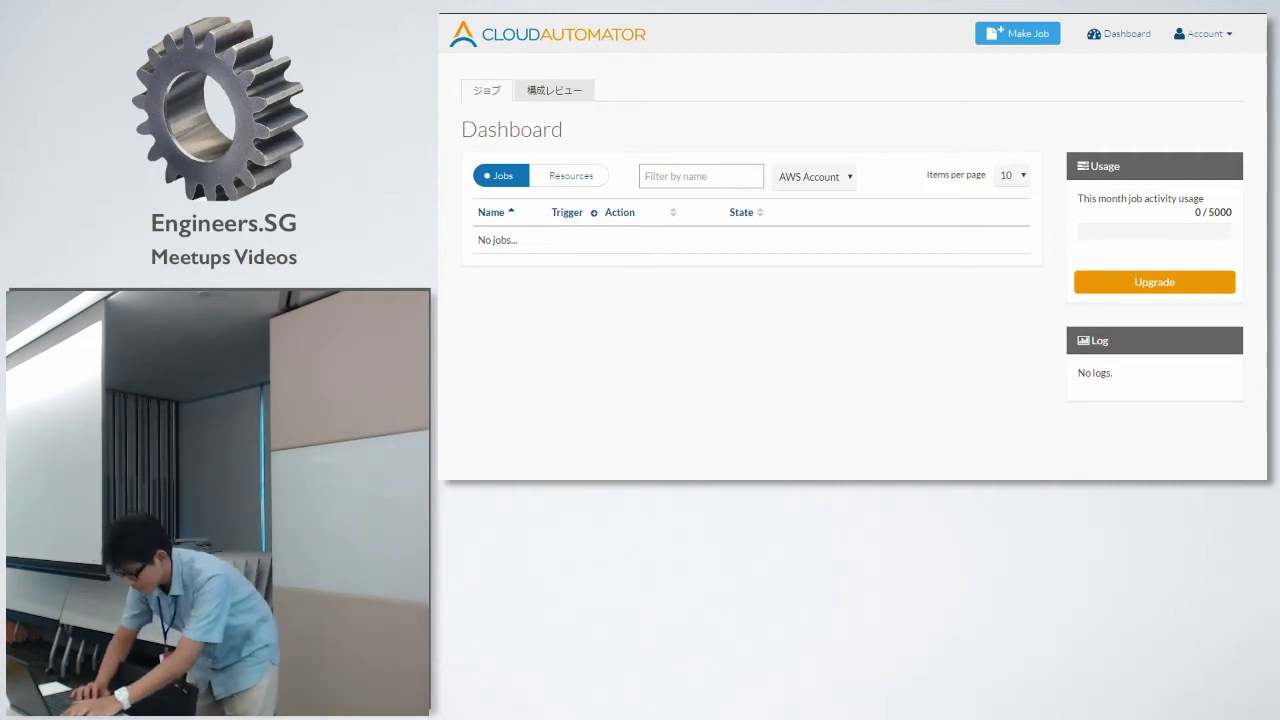
key("Escape")
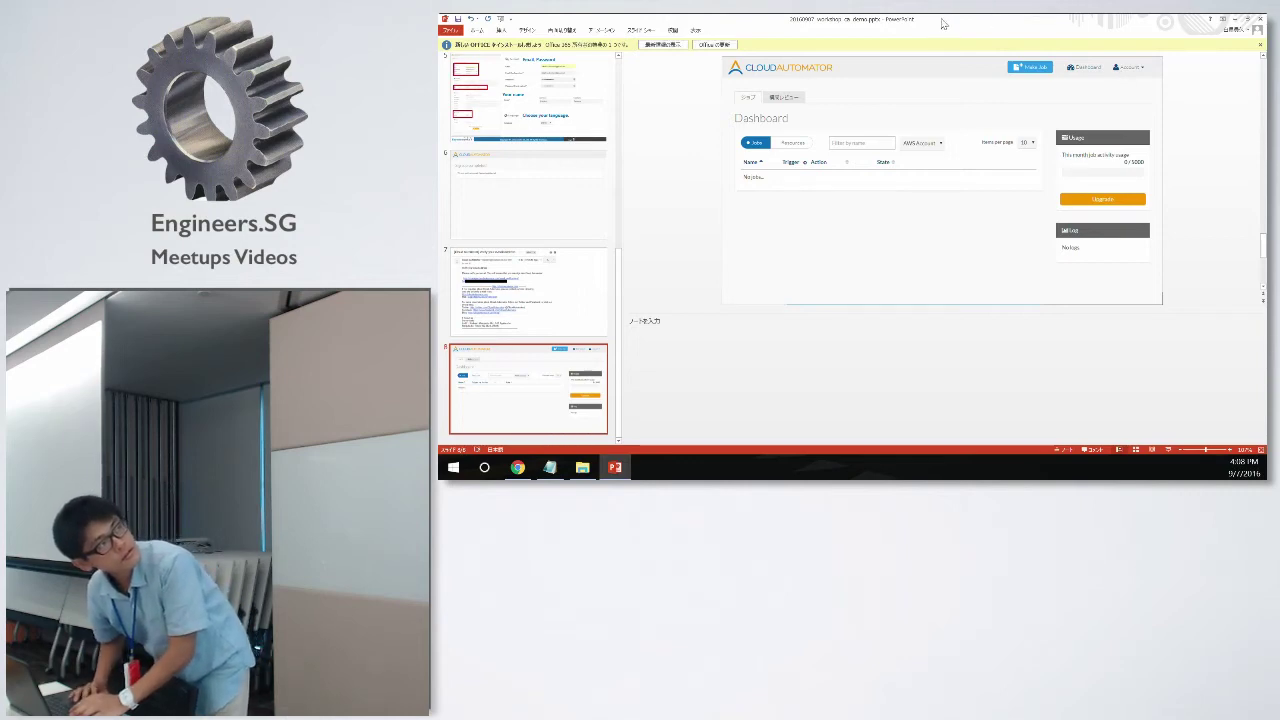
left_click_drag(932, 20, 438, 120)
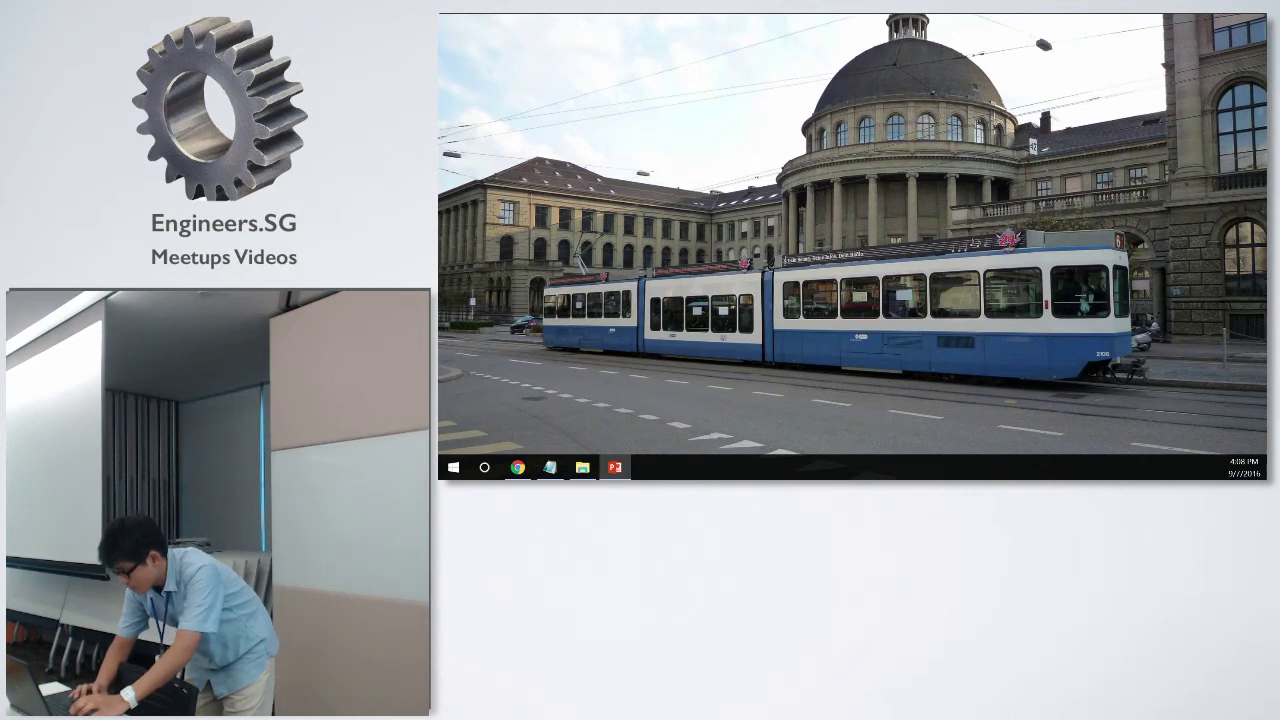
key("alt+F4")
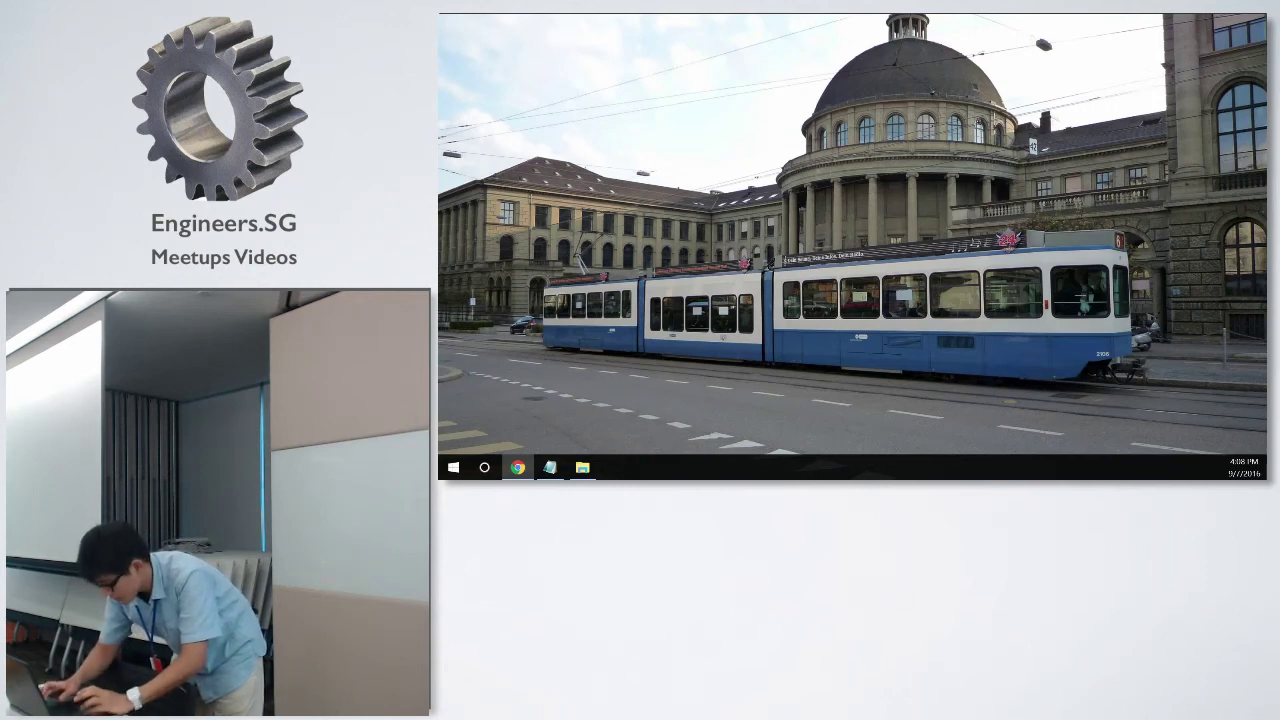
Duplicate the desktop onto the second screen and maximize the browser window showing the Cloud Automator dashboard
left_click(517, 467)
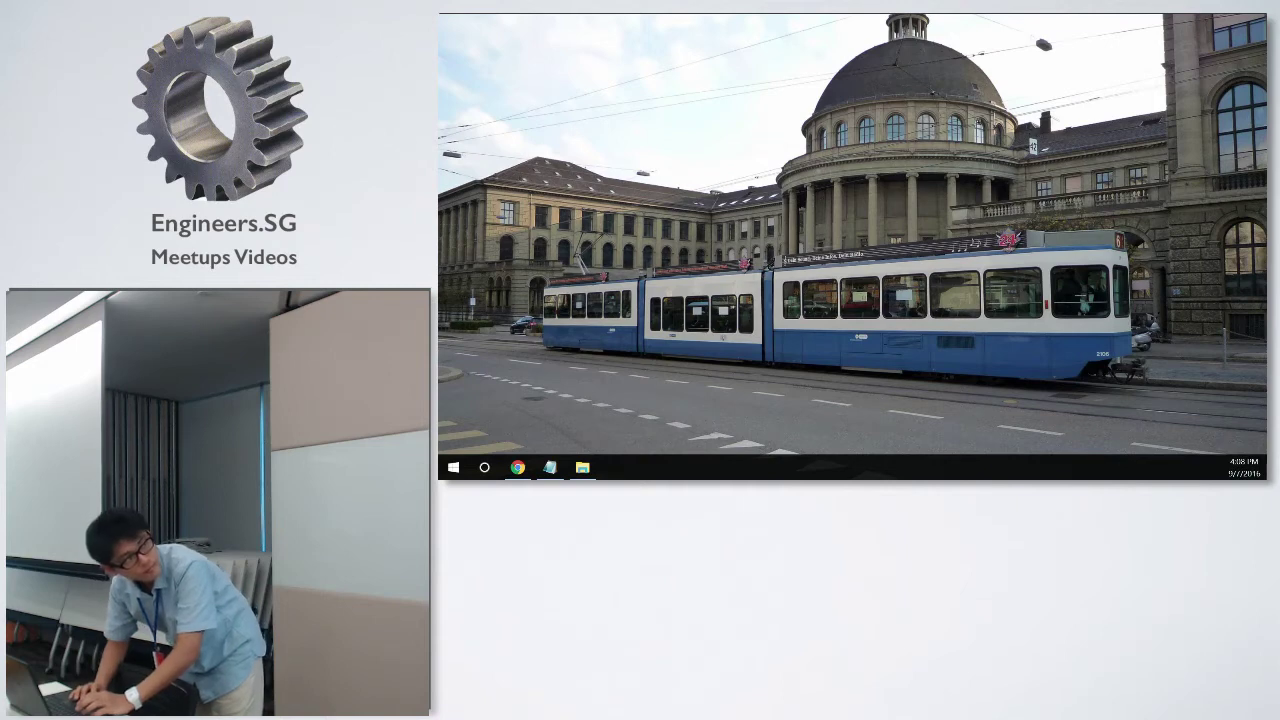
key("super+p")
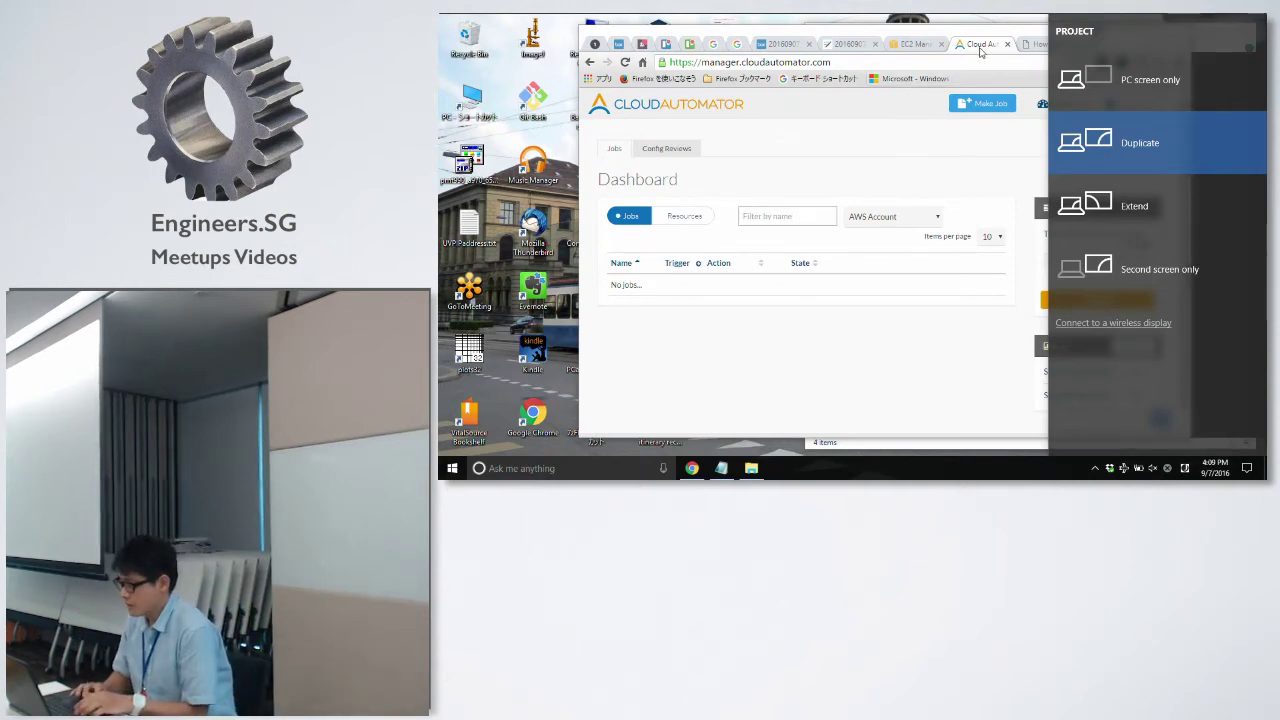
key("Escape")
left_click_drag(1085, 30, 990, 45)
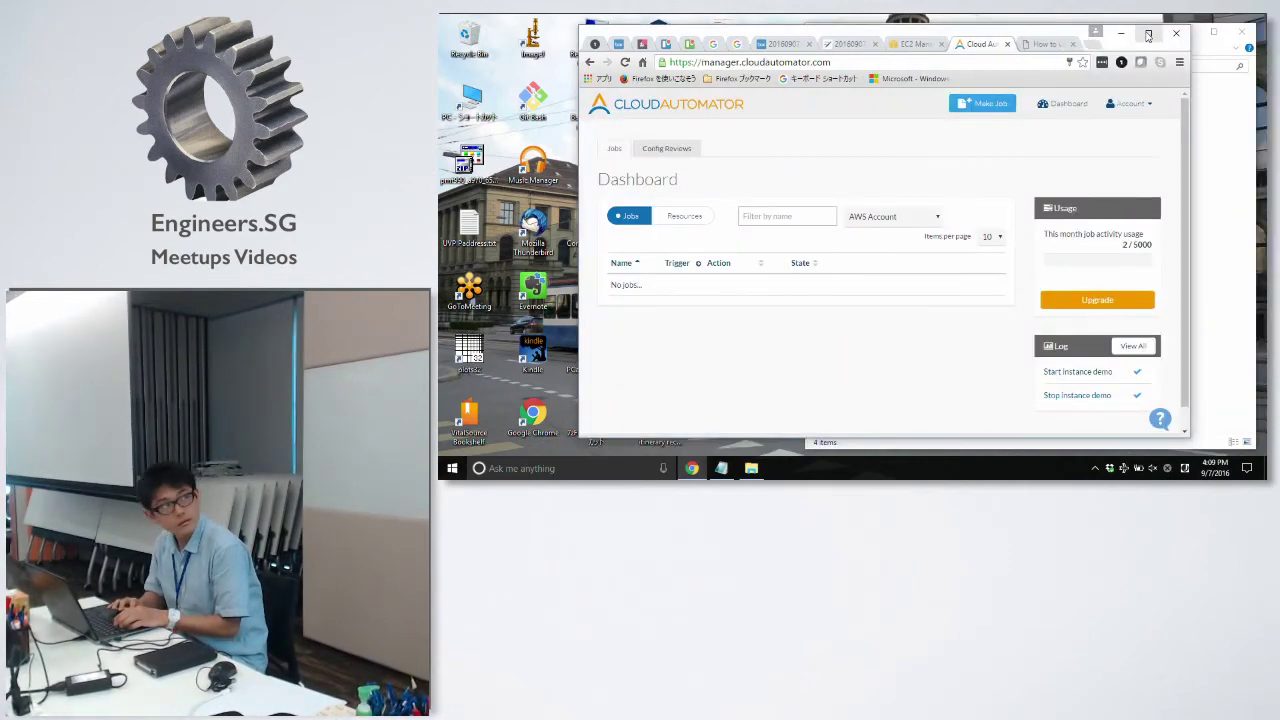
left_click(1148, 33)
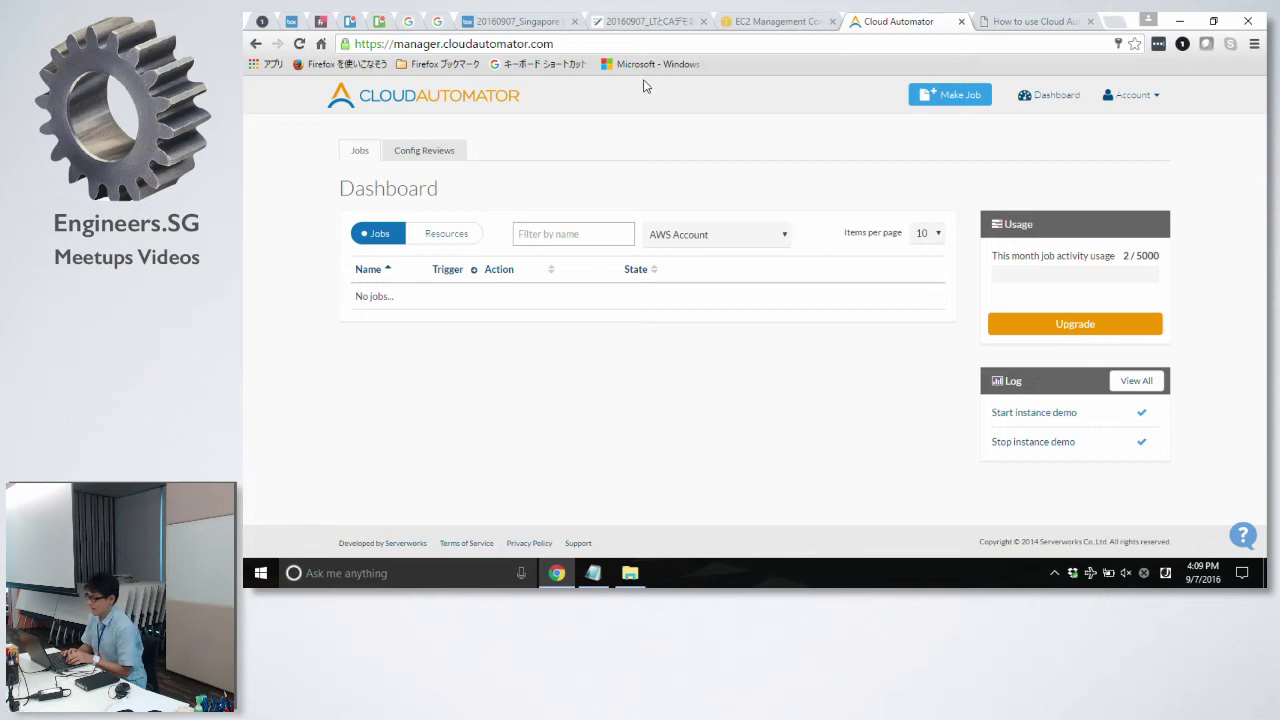
Check the demo outline in the Box note and return to the Cloud Automator dashboard
left_click(655, 24)
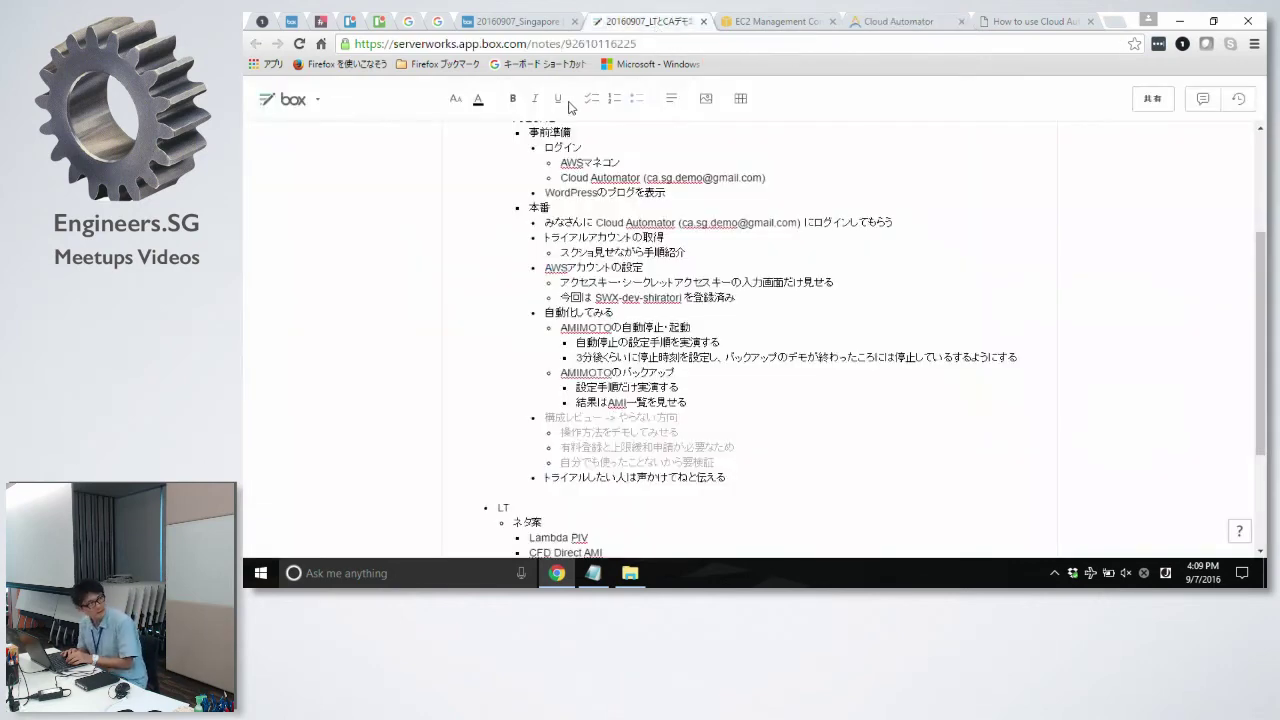
left_click(920, 25)
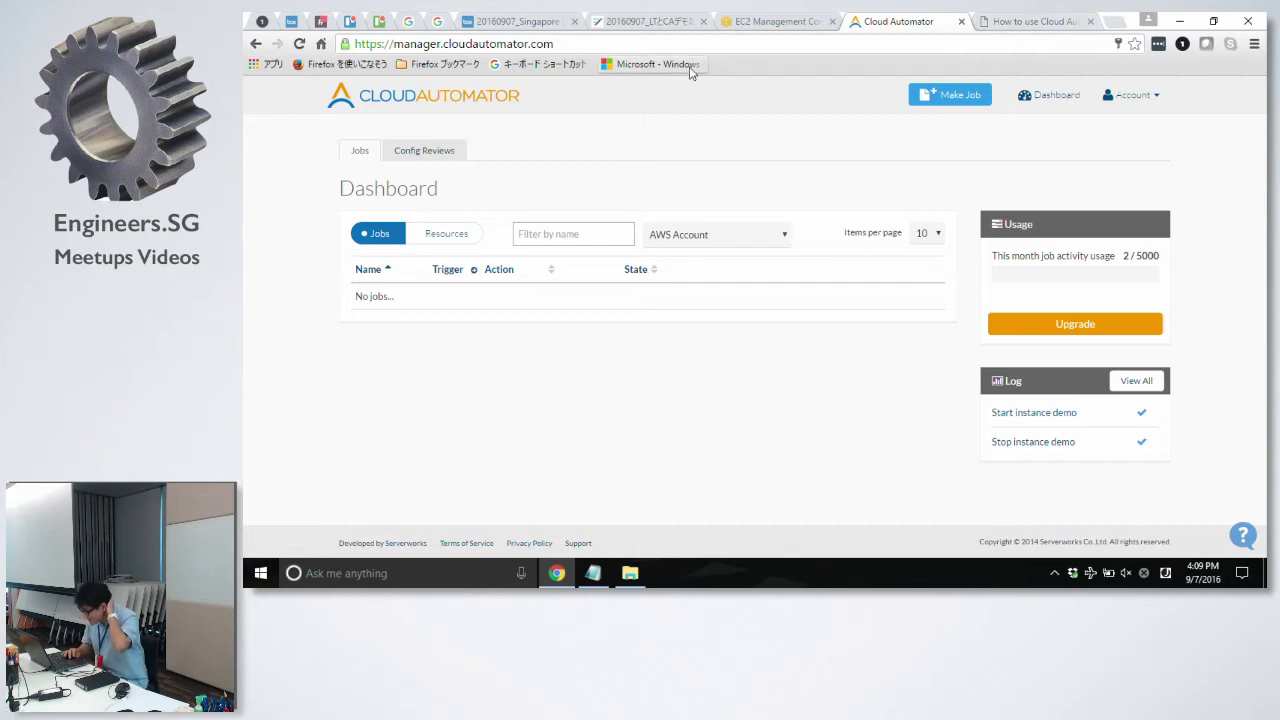
left_click(655, 24)
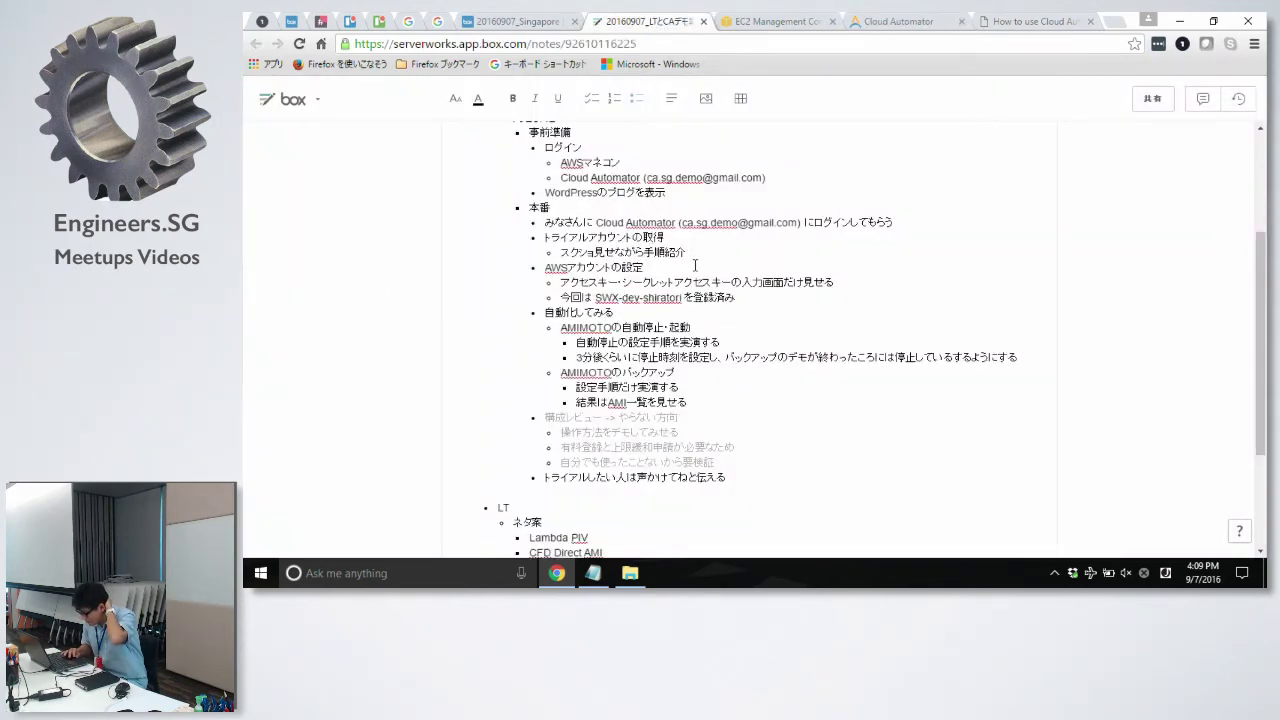
left_click(880, 24)
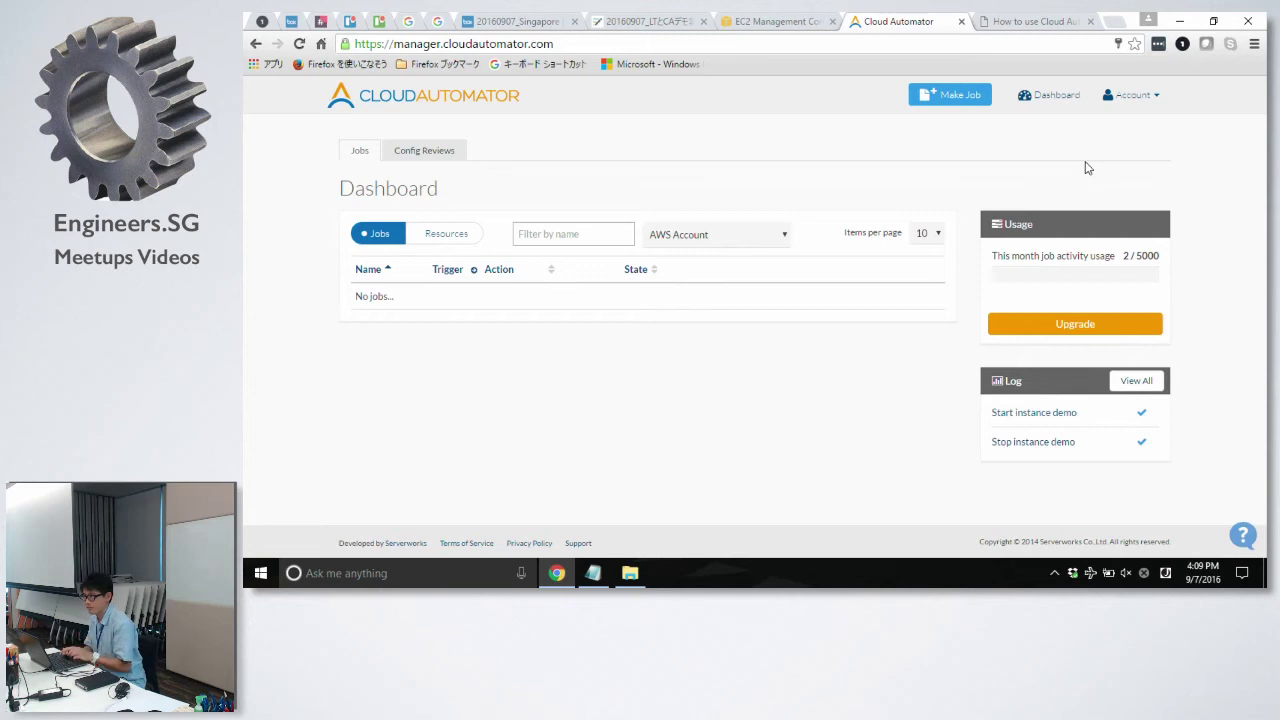
Open the registered AWS accounts and view the blank form for adding a new AWS account
left_click(1156, 100)
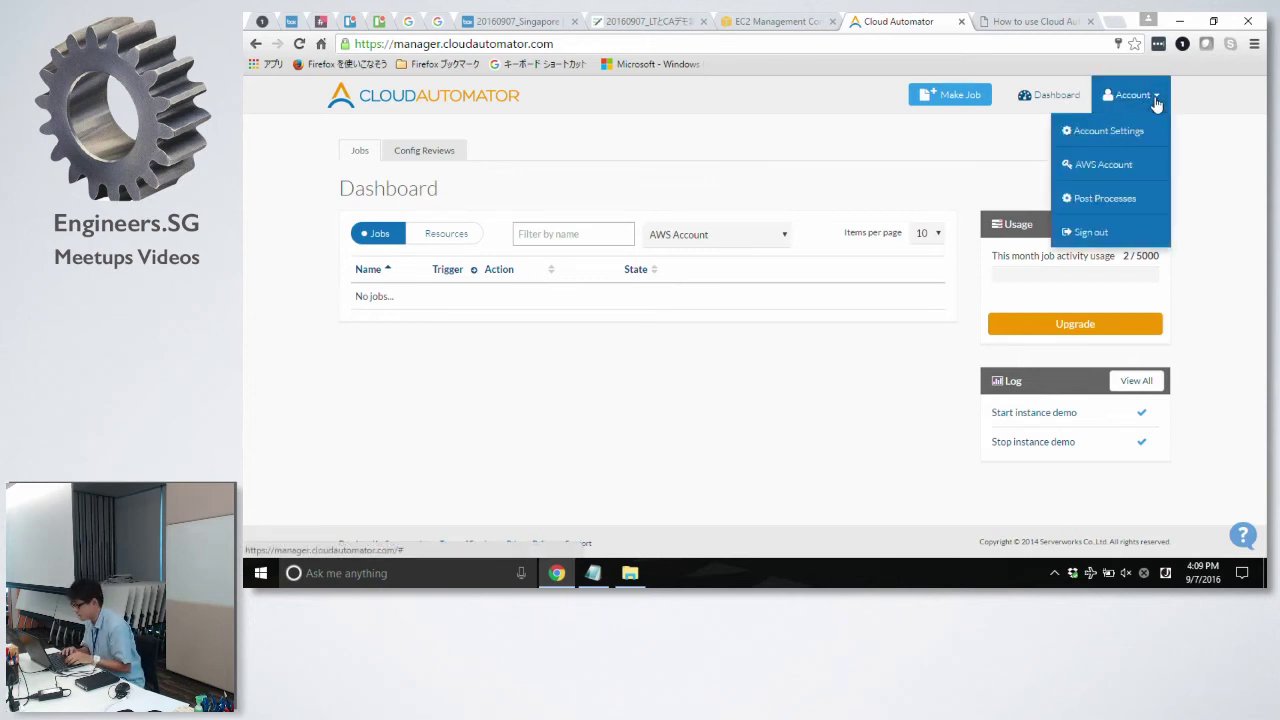
left_click(1121, 165)
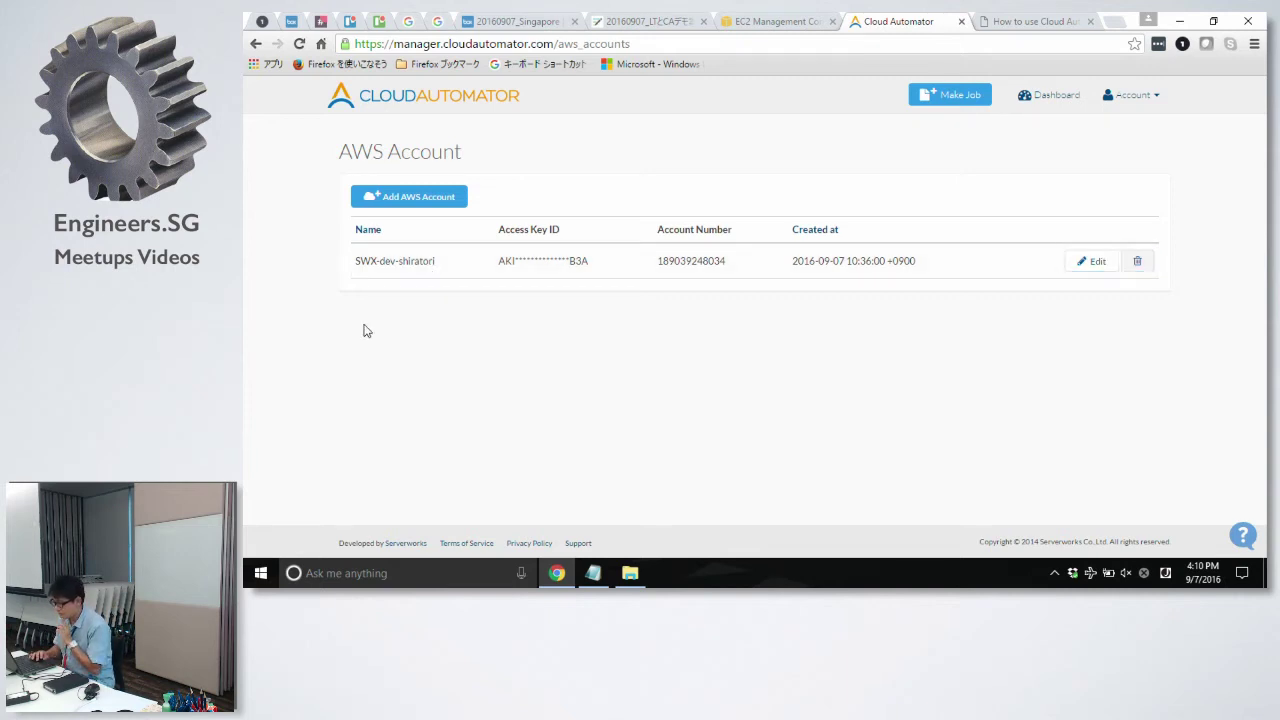
left_click(359, 197)
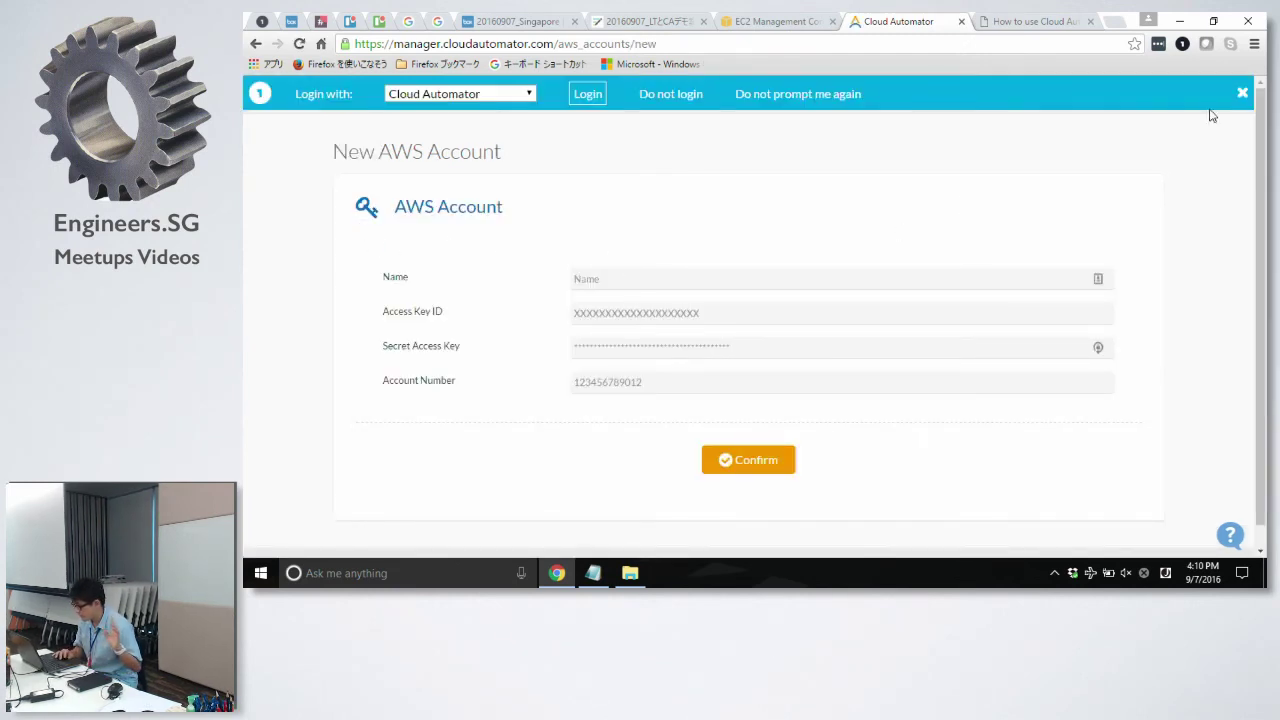
left_click(1241, 94)
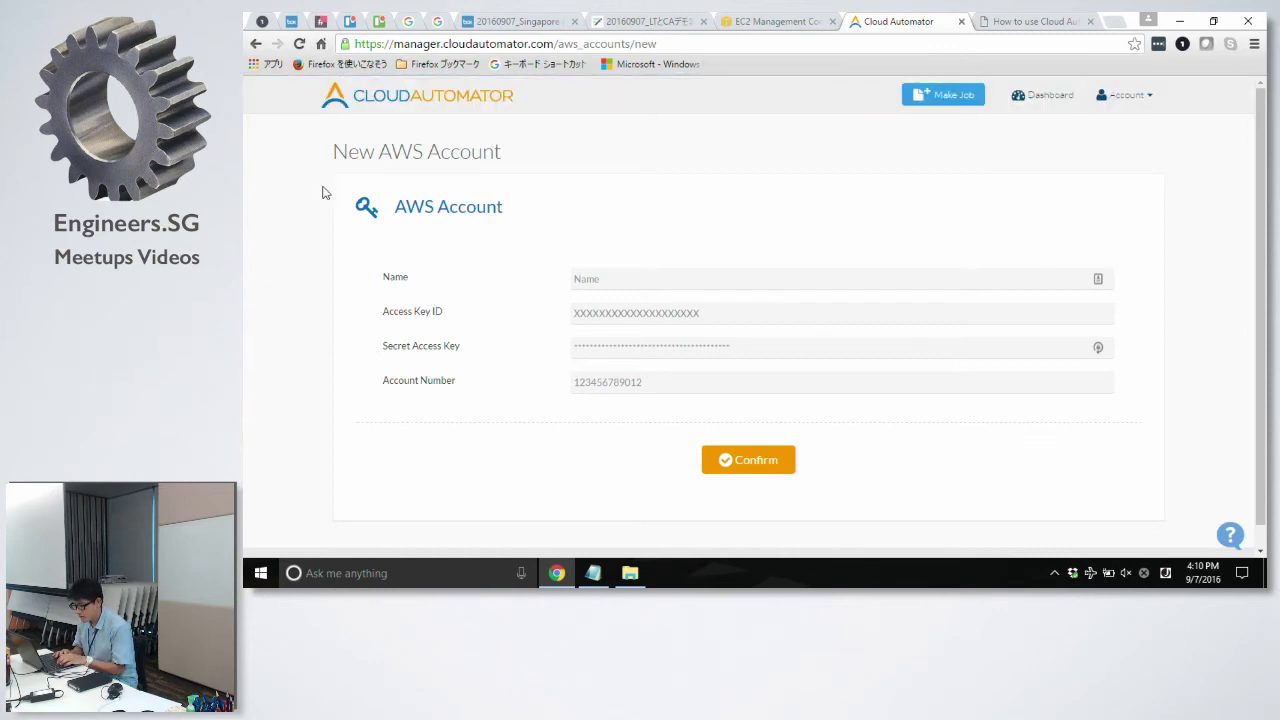
Return to the Cloud Automator dashboard and start making a new job, dismissing the login prompt
left_click(345, 136)
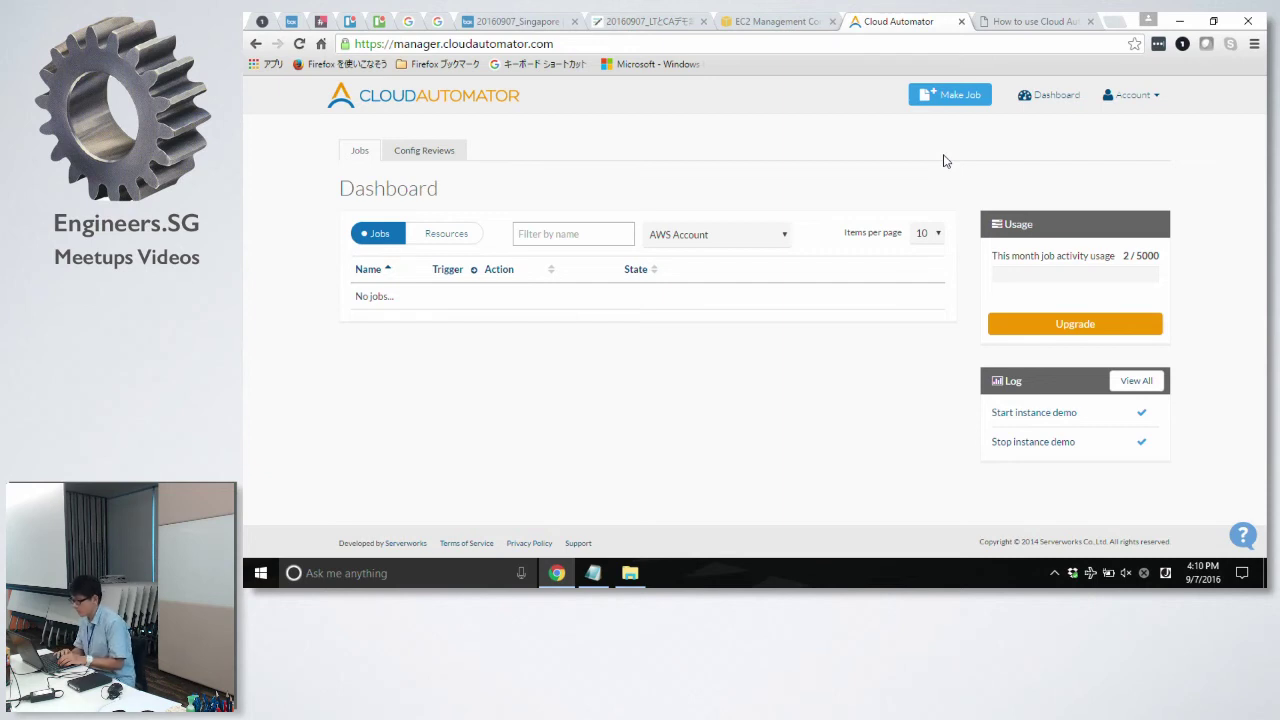
left_click(921, 102)
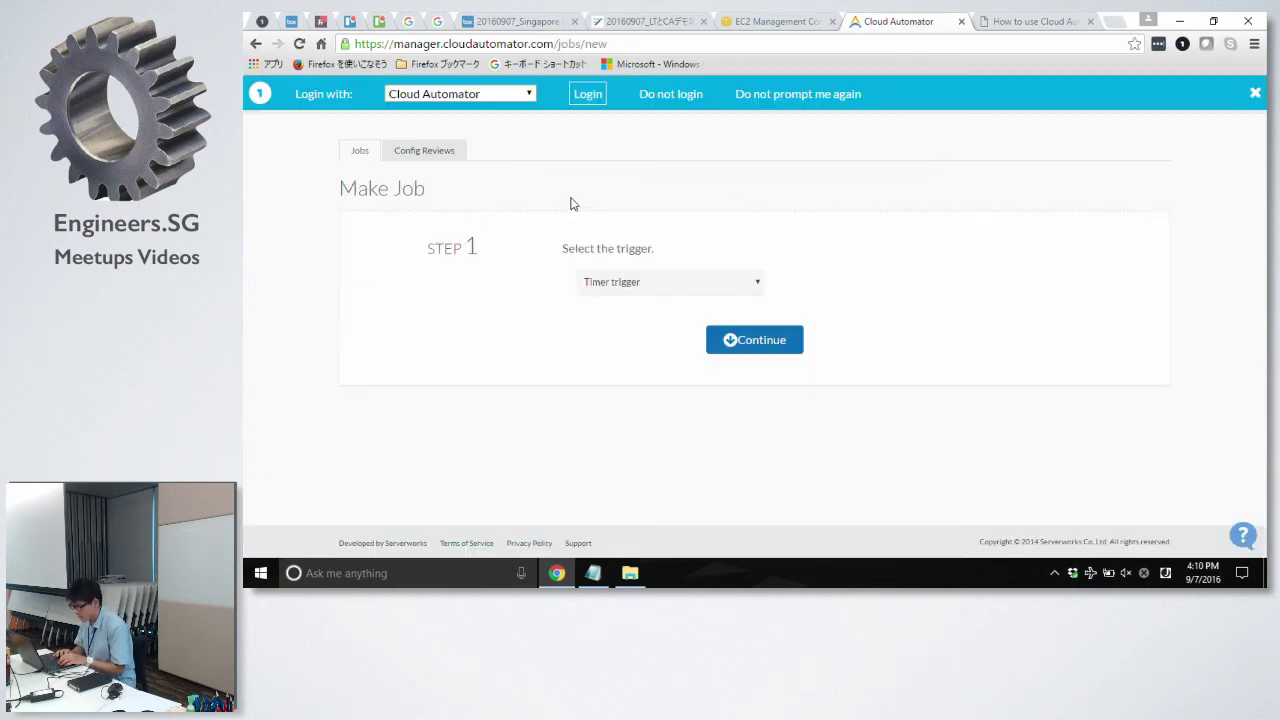
left_click(1255, 93)
Switch to the AWS console and open the EC2 instance list from the console home to view the WordPress instance
left_click(765, 21)
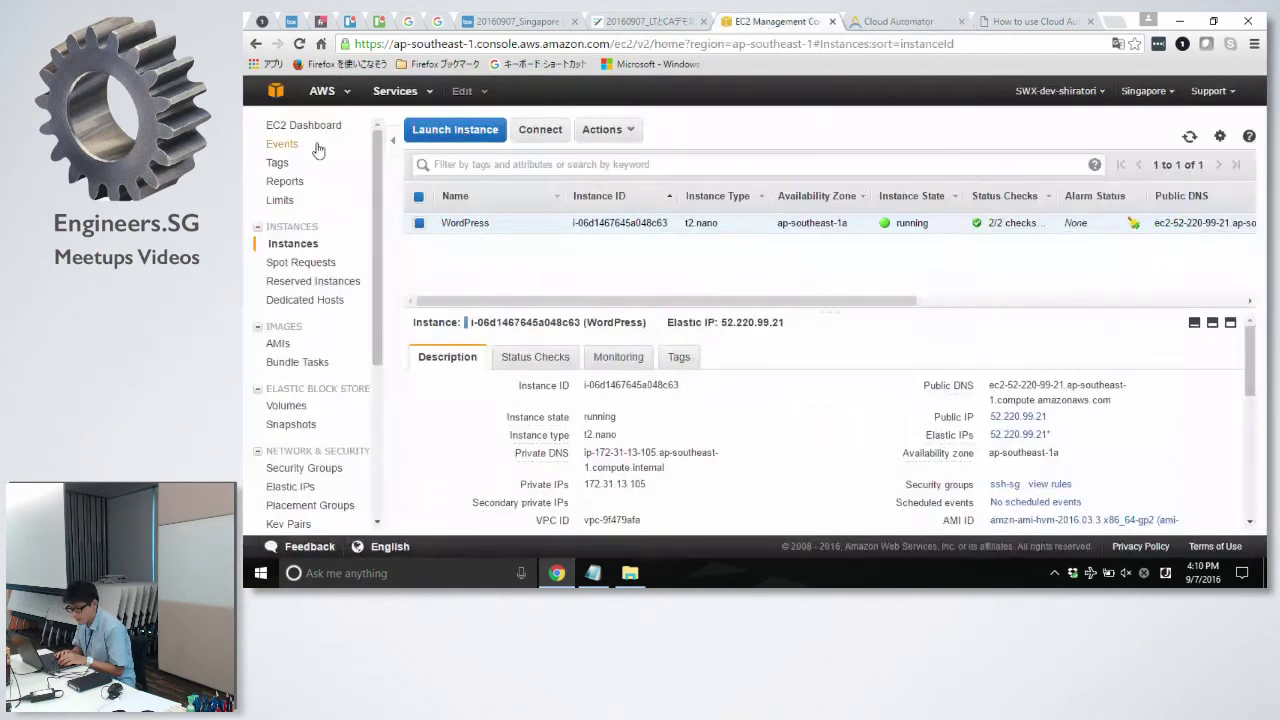
left_click(274, 93)
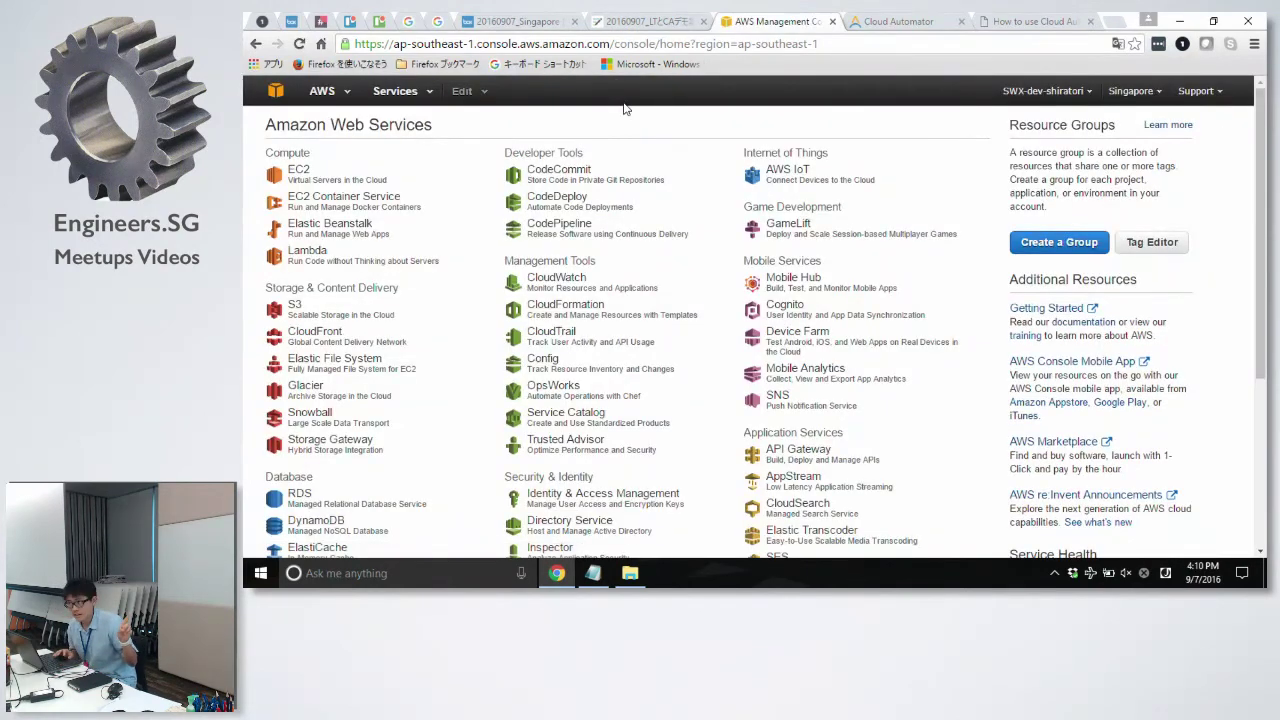
left_click(276, 185)
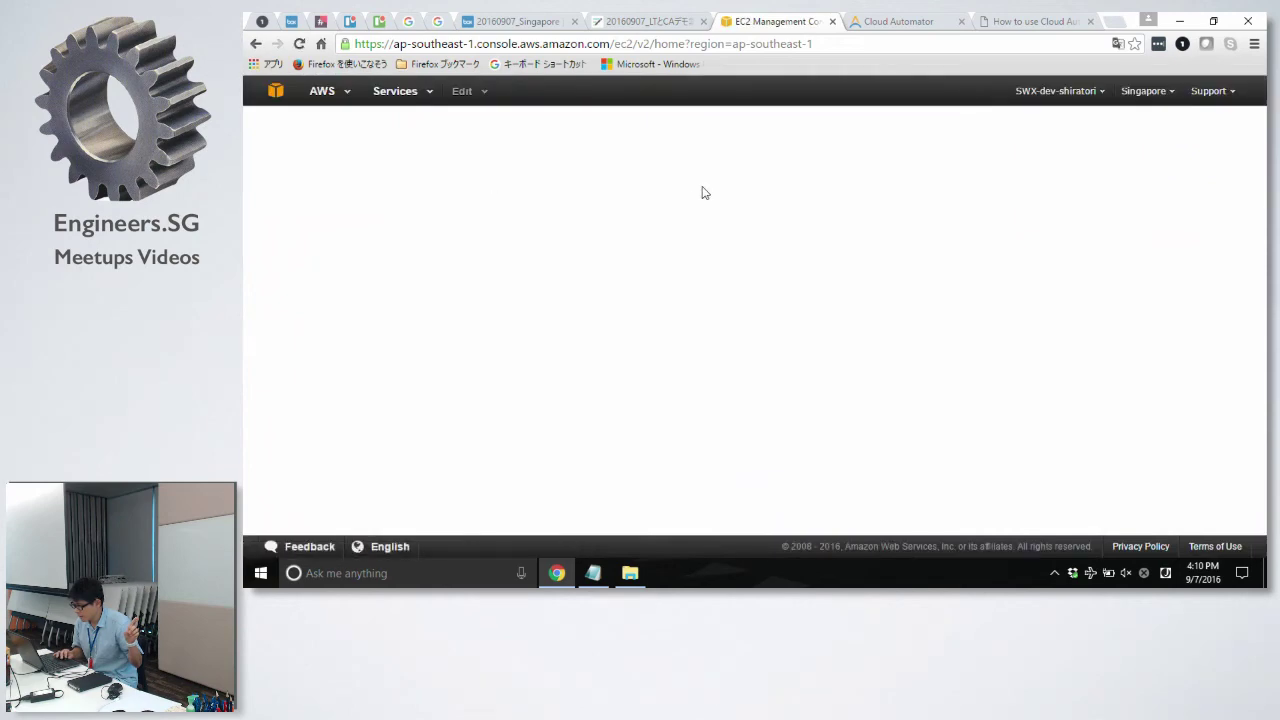
left_click(306, 236)
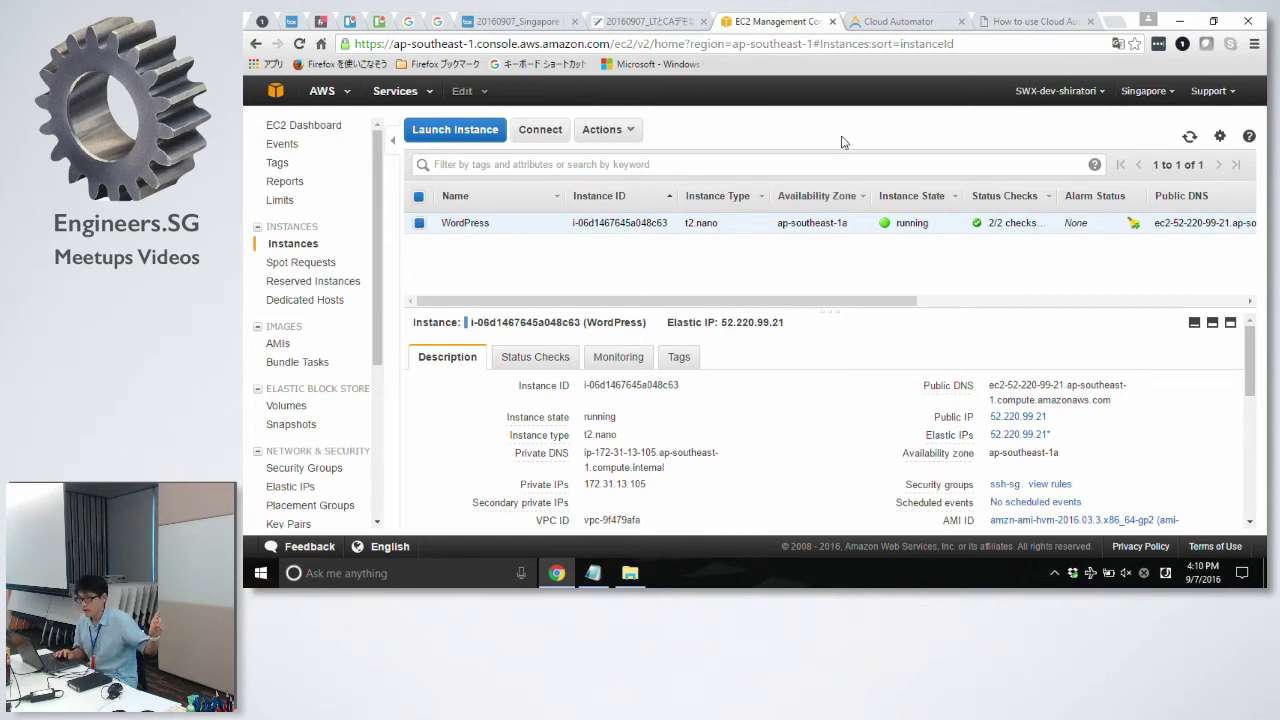
Reload the WordPress blog "How to use Cloud Automator" and return to the EC2 instance list
left_click(1005, 25)
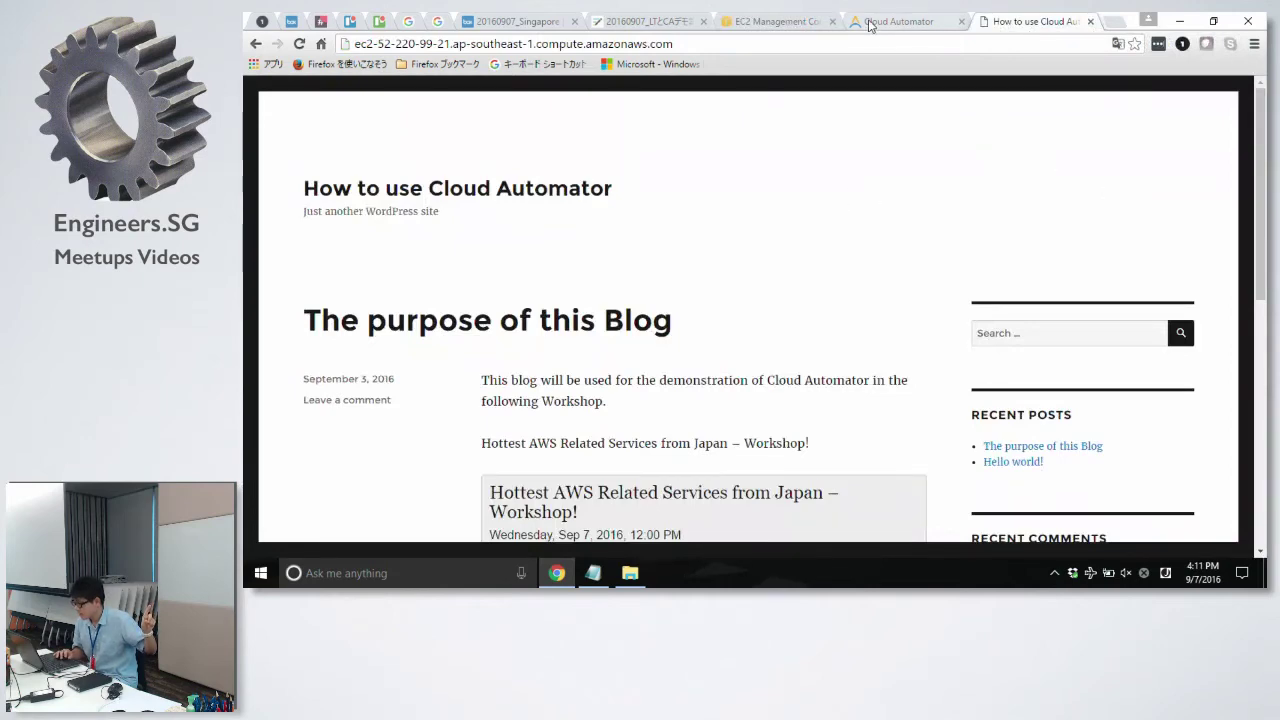
left_click(299, 43)
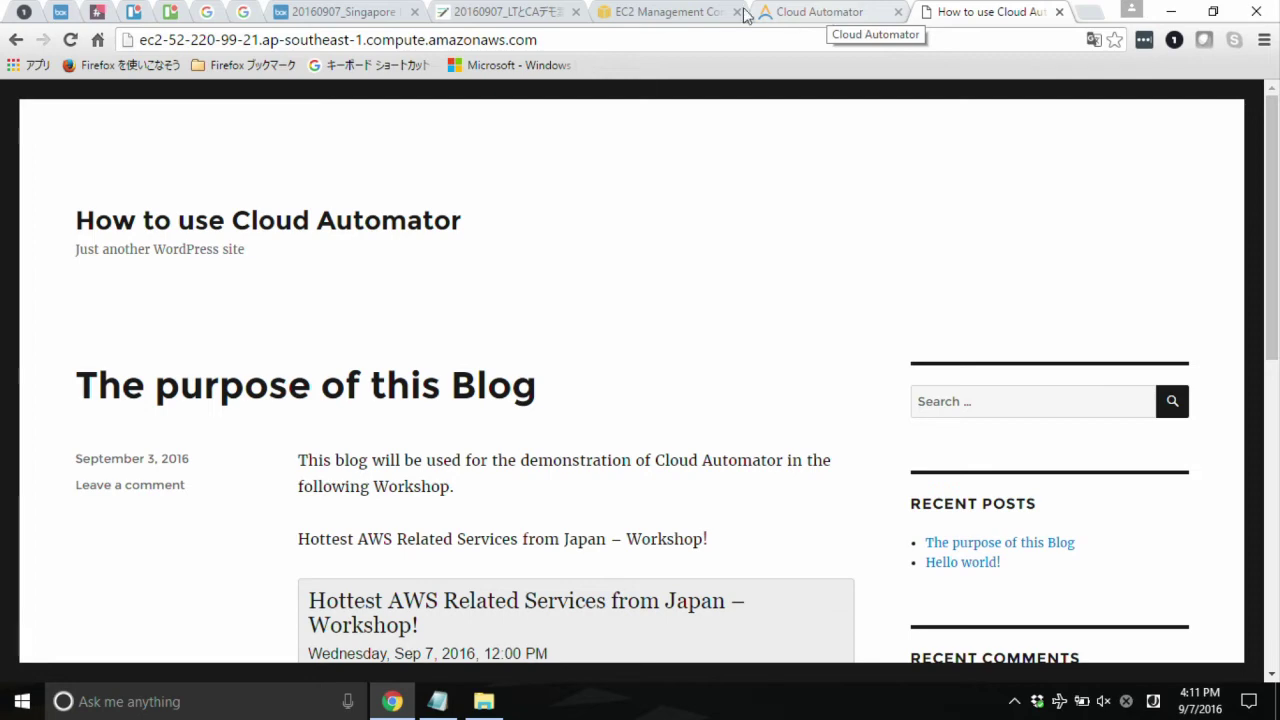
left_click(700, 12)
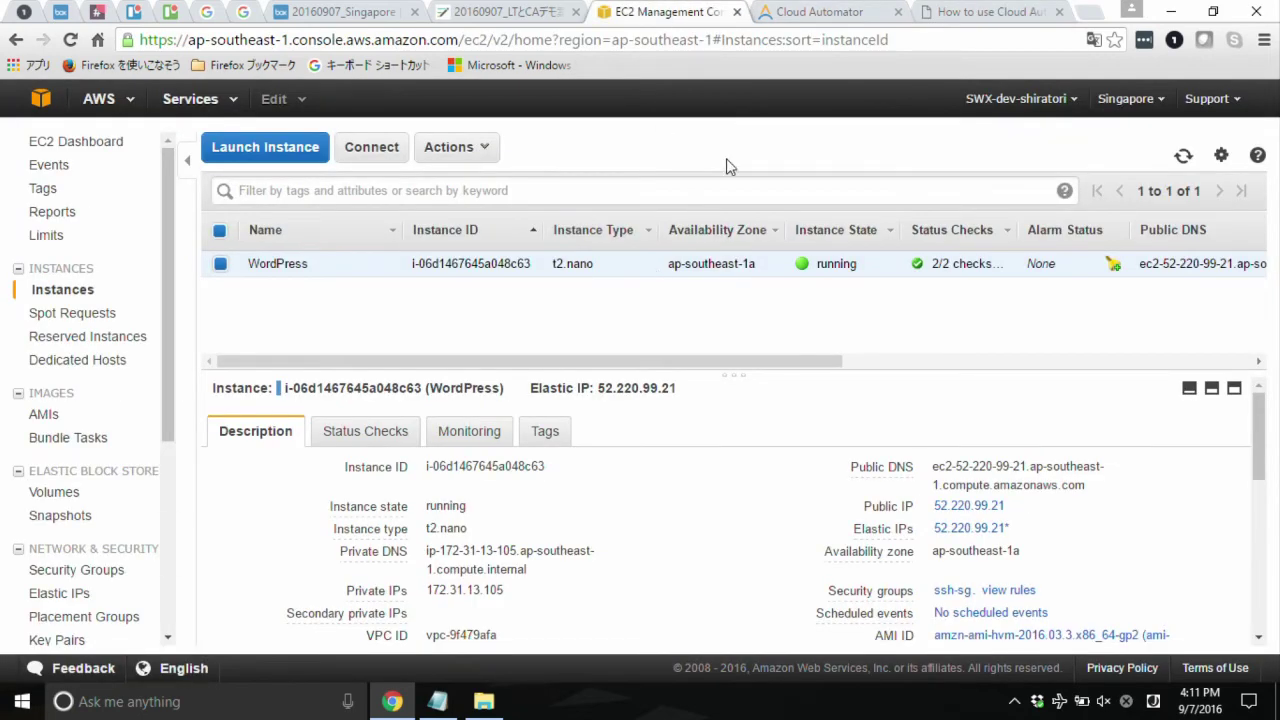
Switch to Cloud Automator's Make Job page, select Timer trigger for the new job and continue to its settings
left_click(826, 22)
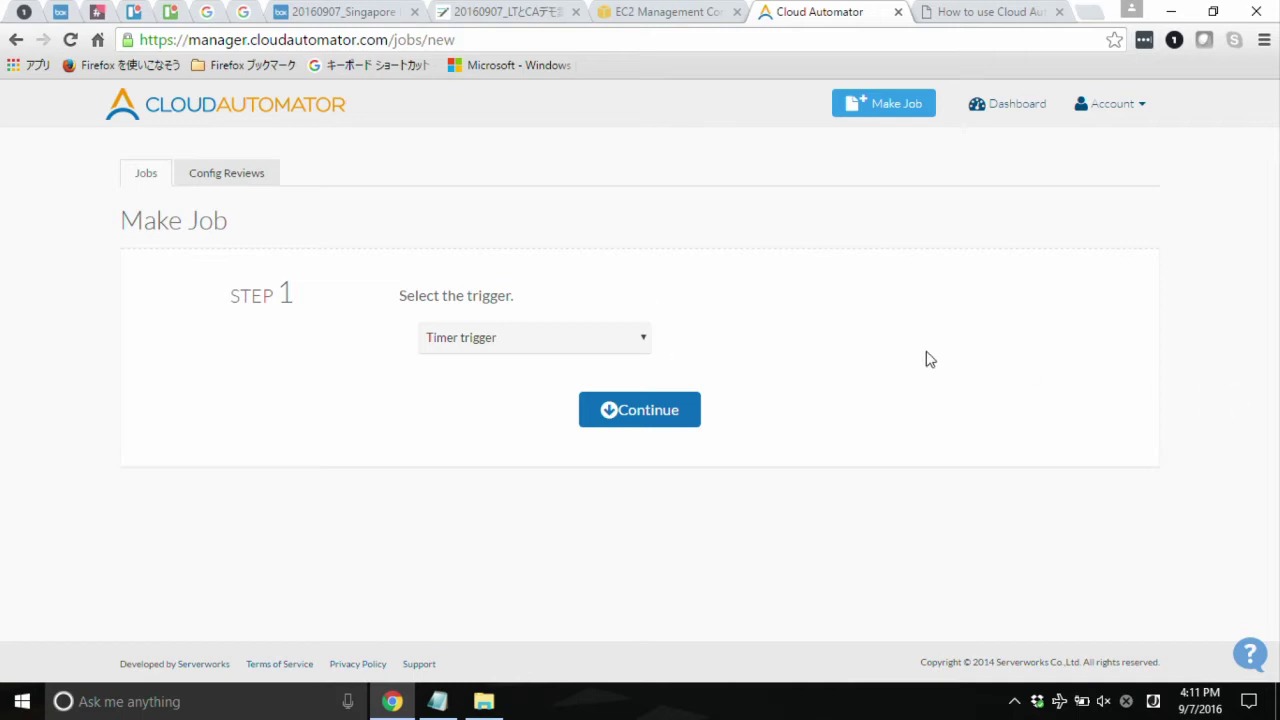
left_click(632, 345)
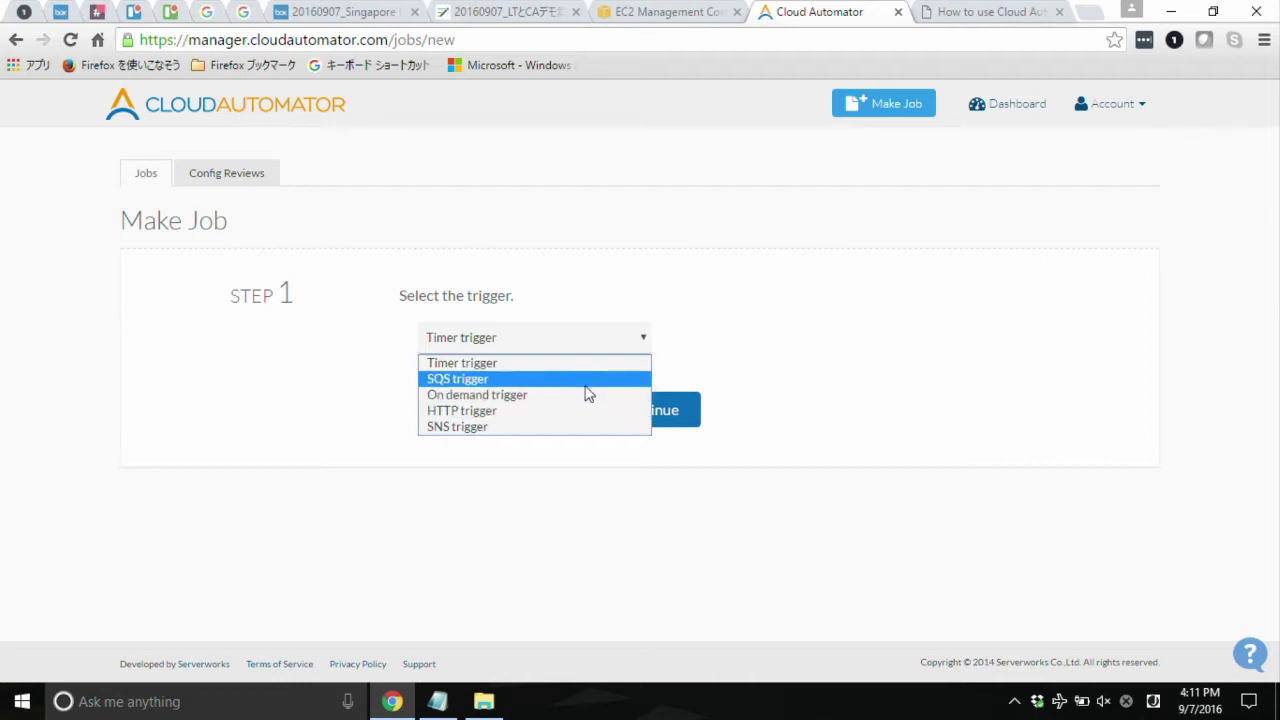
left_click(552, 364)
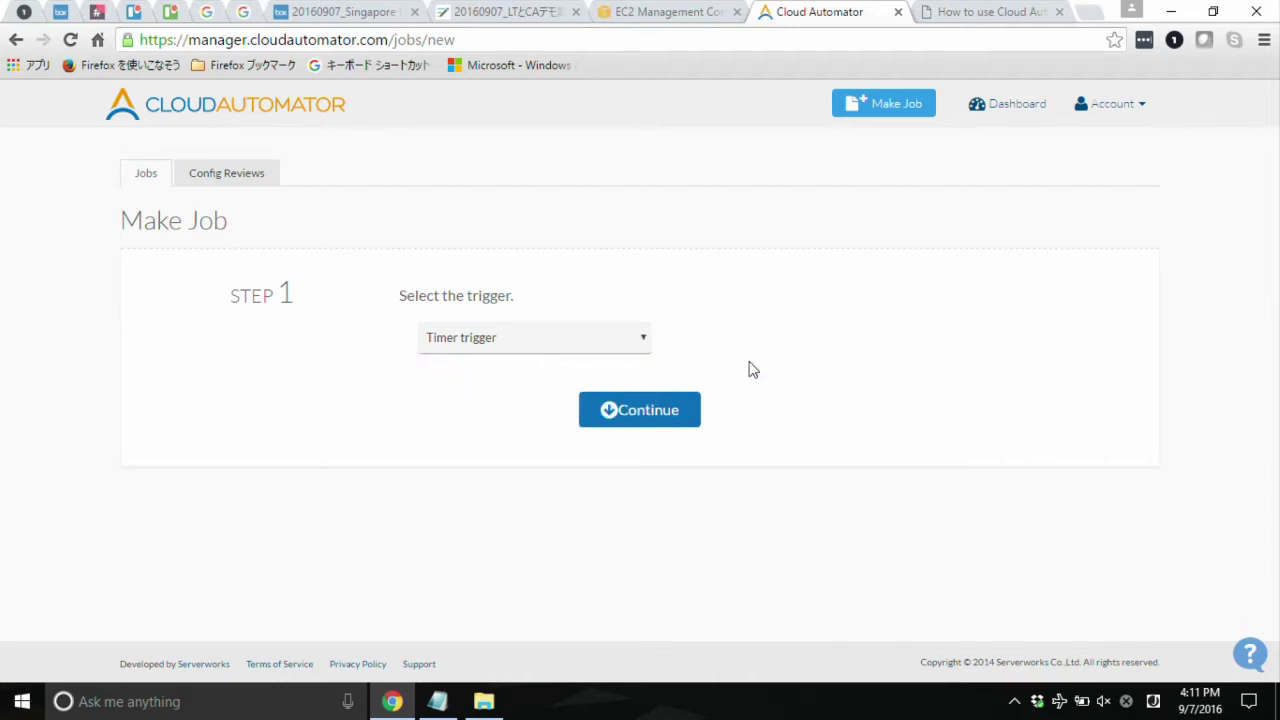
left_click(664, 420)
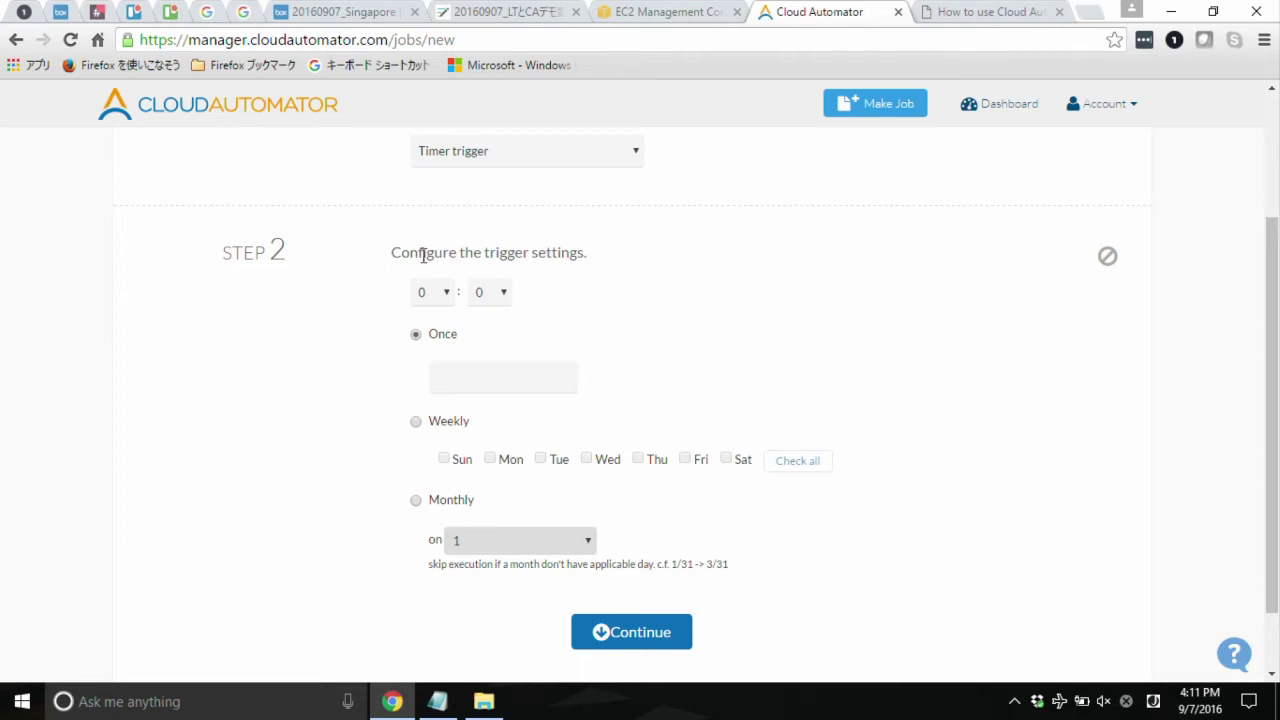
Set the timer trigger's execution time to 17:15
left_click(448, 294)
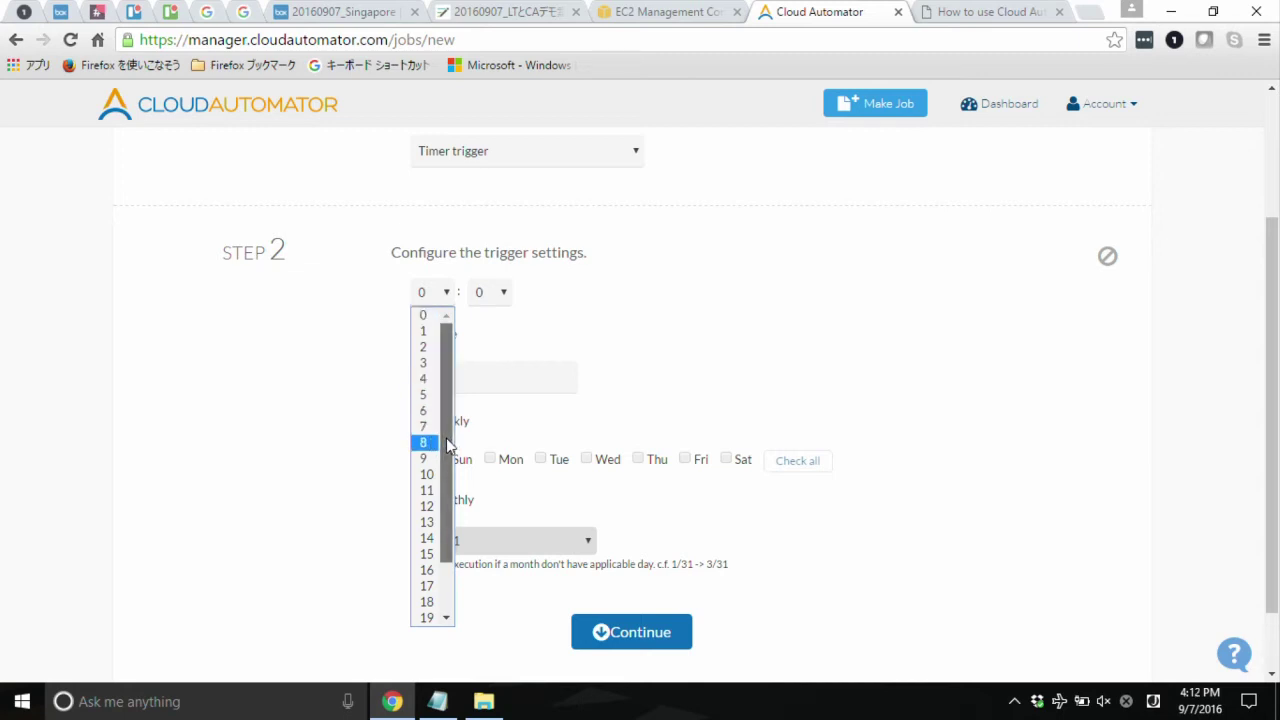
scroll(447, 444, "down", 1)
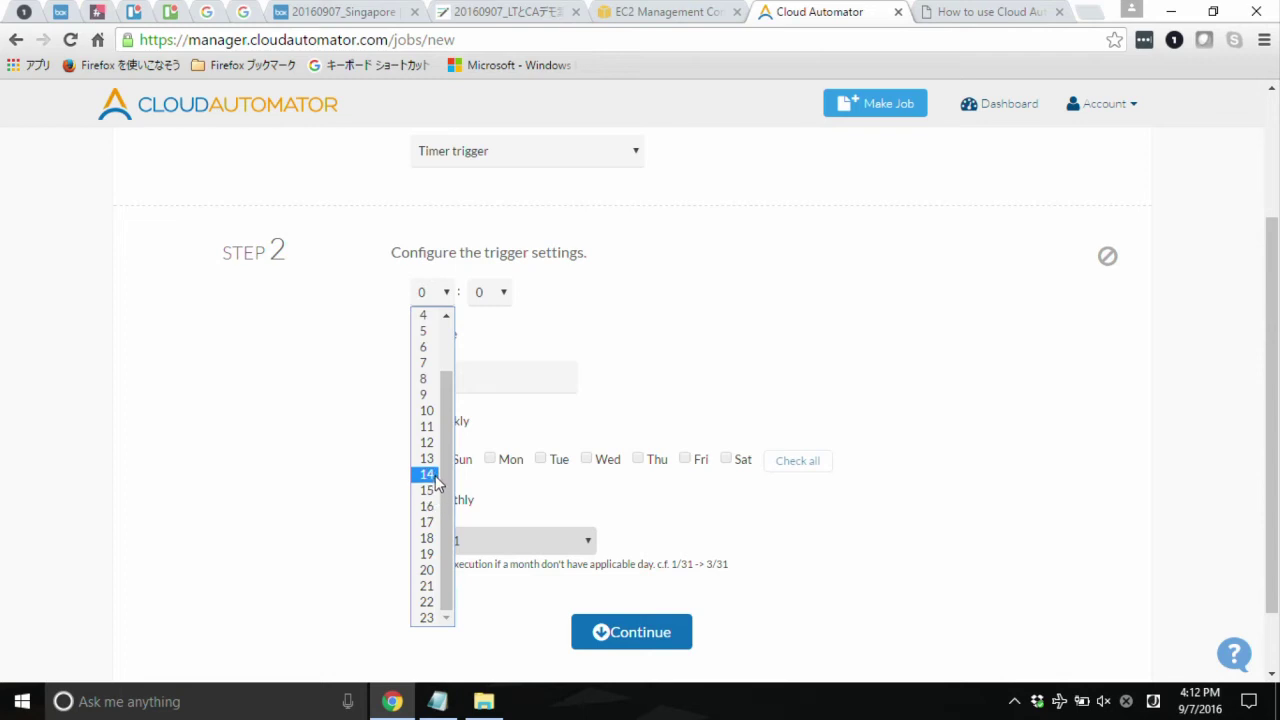
left_click(438, 507)
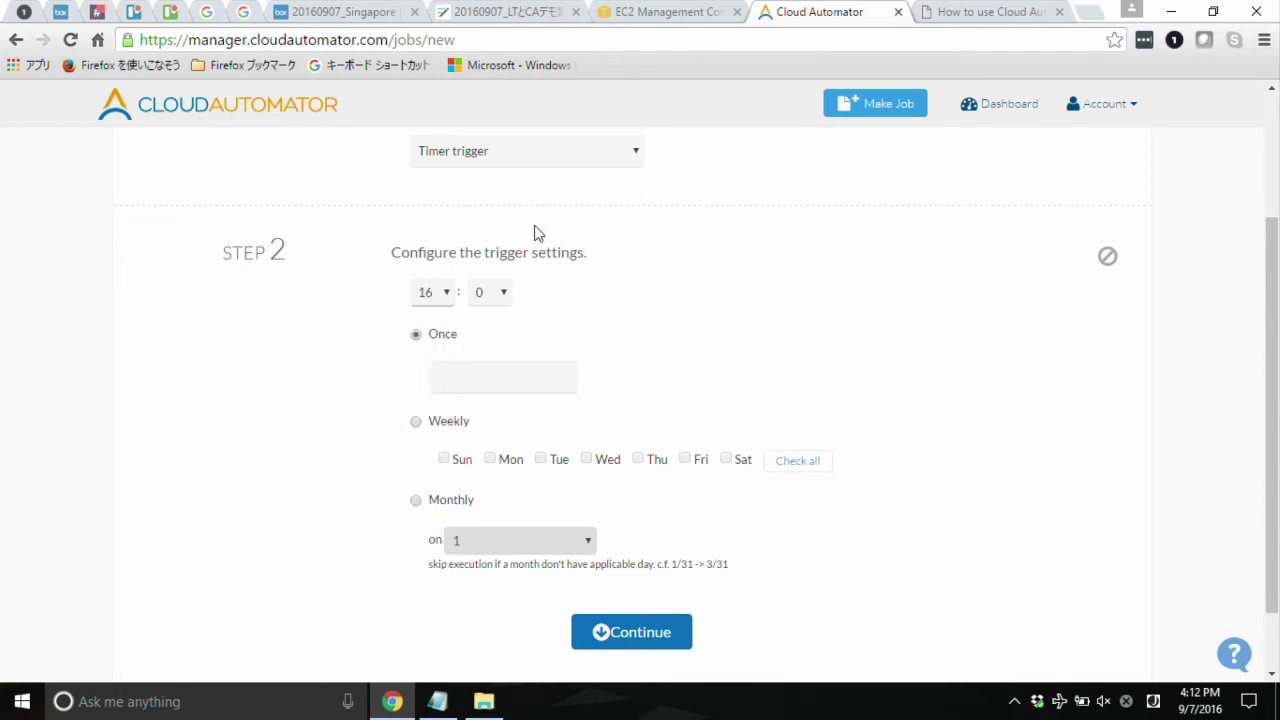
left_click(505, 292)
left_click_drag(508, 386, 503, 423)
left_click(486, 442)
left_click(443, 293)
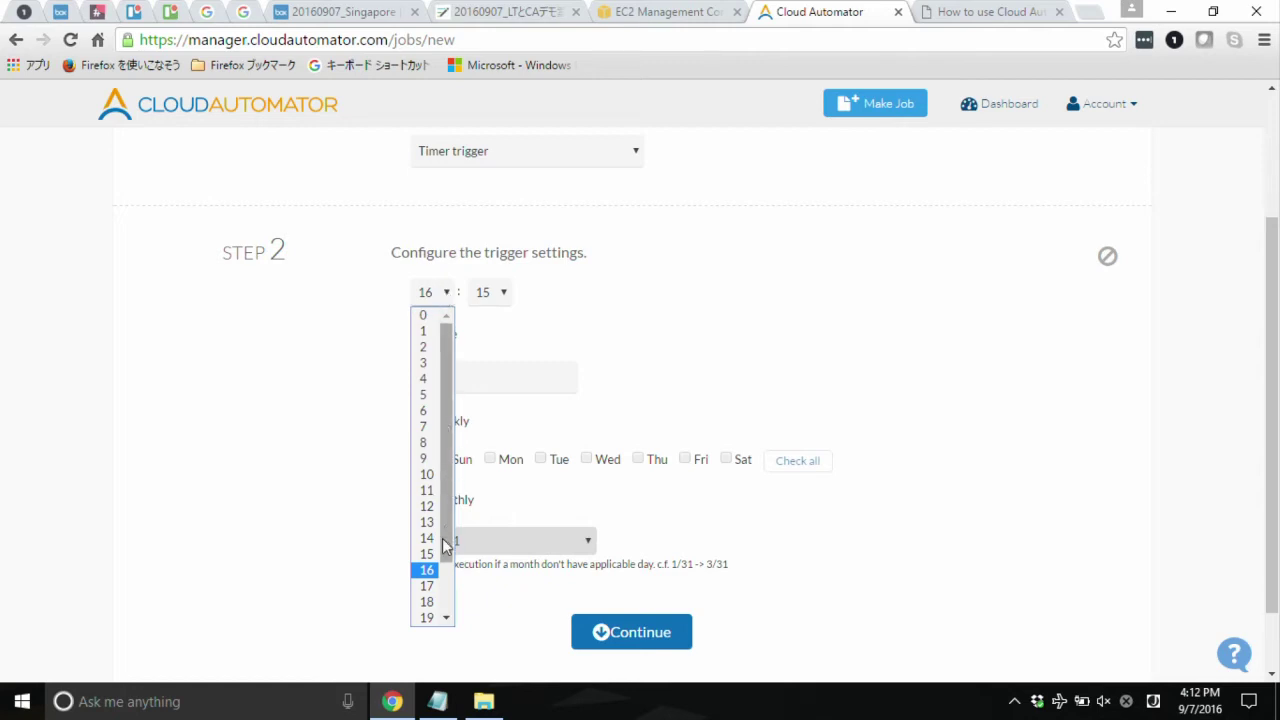
left_click(427, 587)
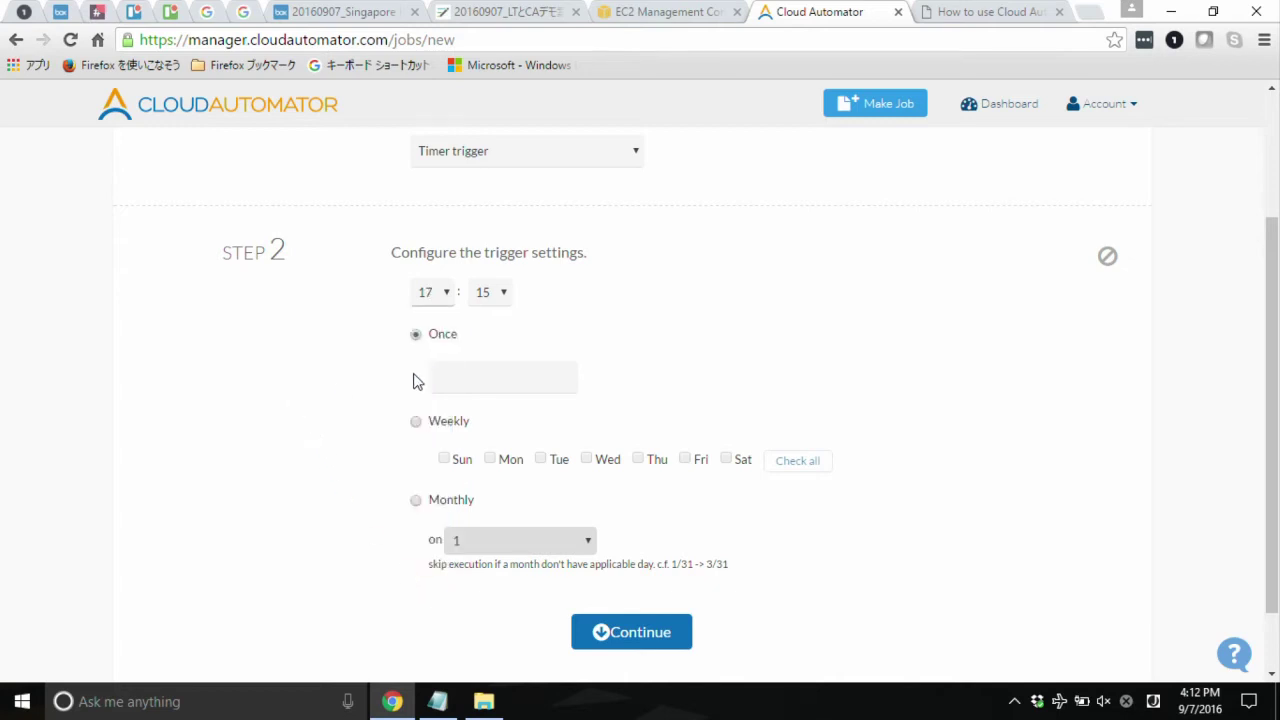
Try a Weekly schedule with Sunday checked for the timer trigger, and clear Sunday again
left_click(482, 383)
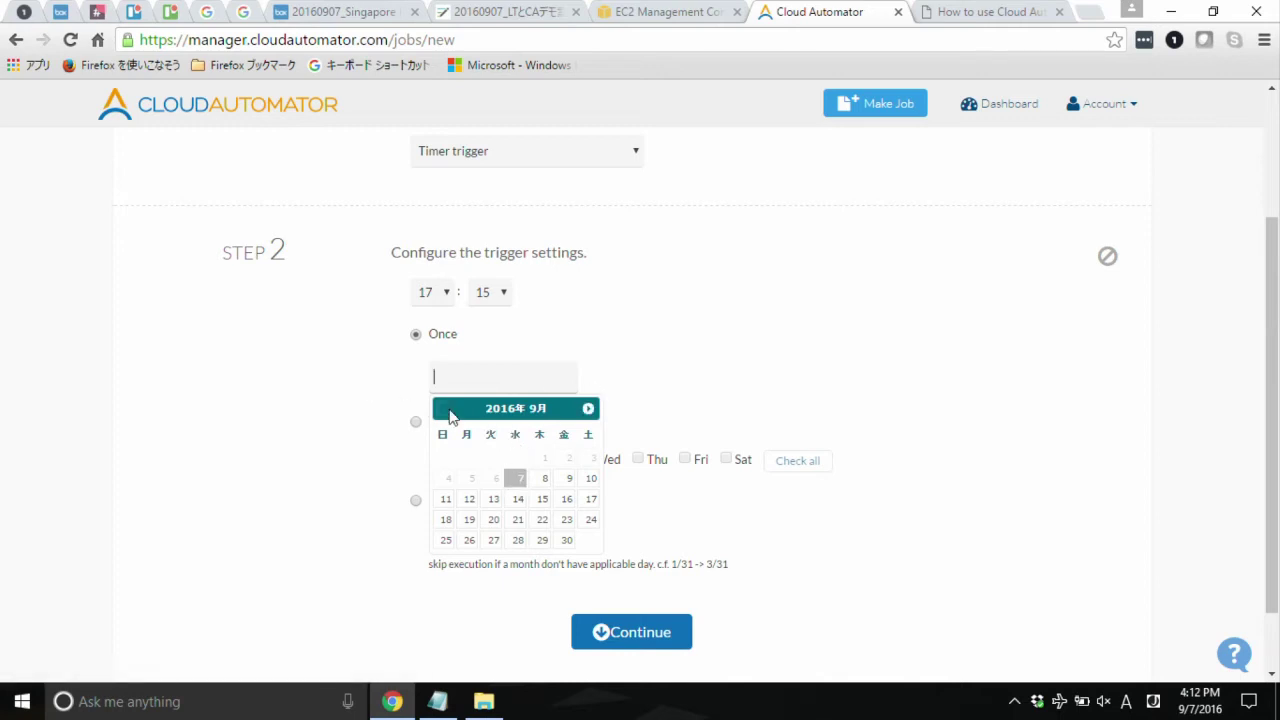
left_click(386, 420)
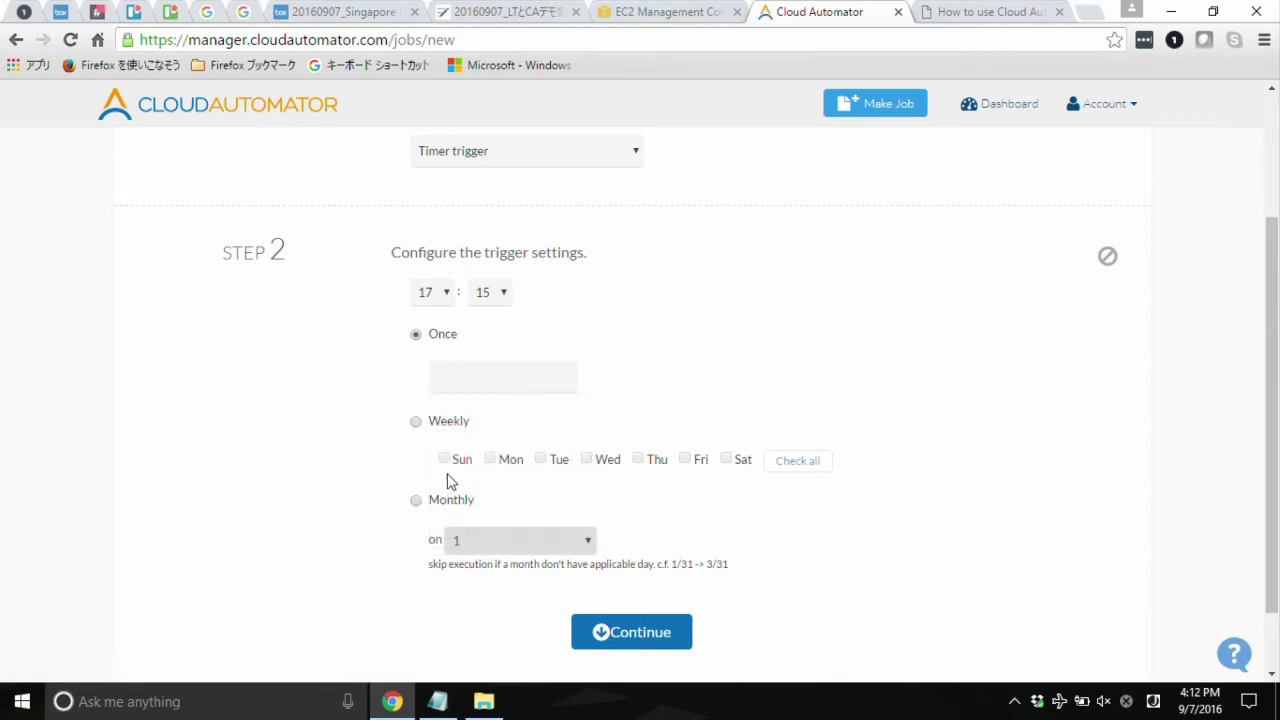
left_click(417, 422)
left_click(444, 458)
left_click(490, 459)
left_click(512, 464)
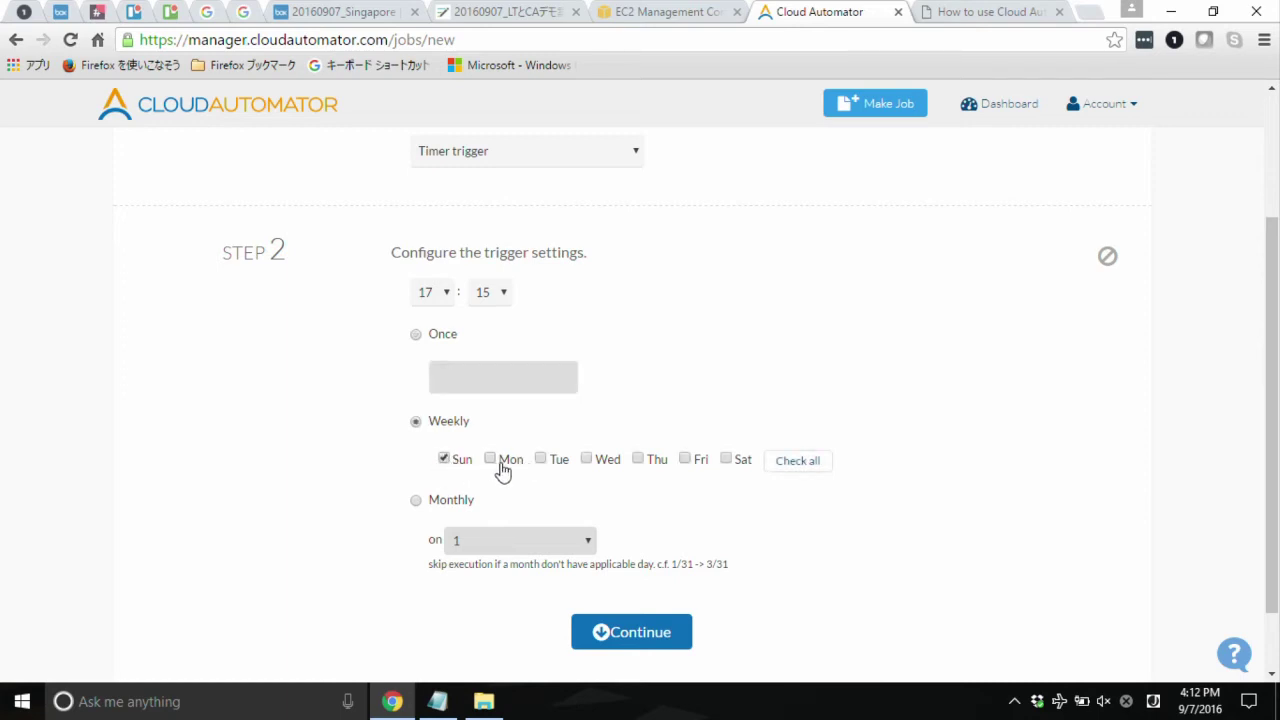
left_click(444, 461)
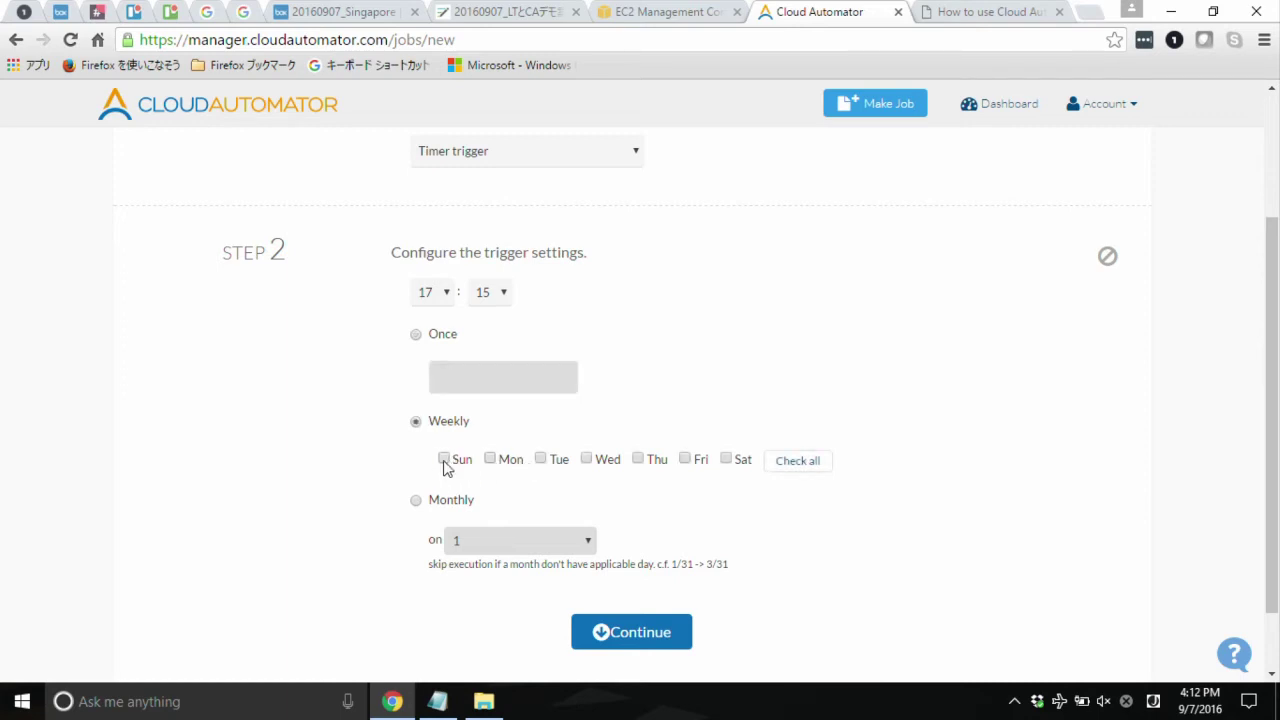
Schedule the timer trigger to run Once on 2016/09/07 and continue to the action choice
left_click(416, 336)
left_click(528, 378)
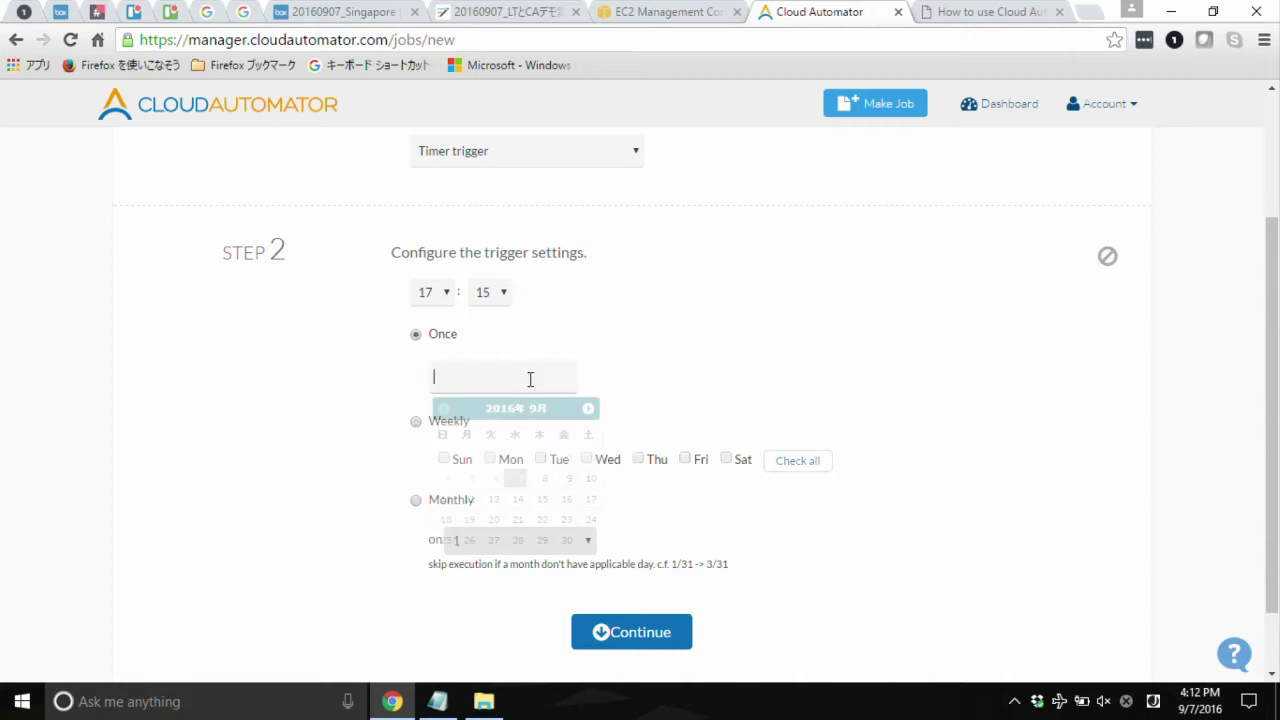
left_click(515, 479)
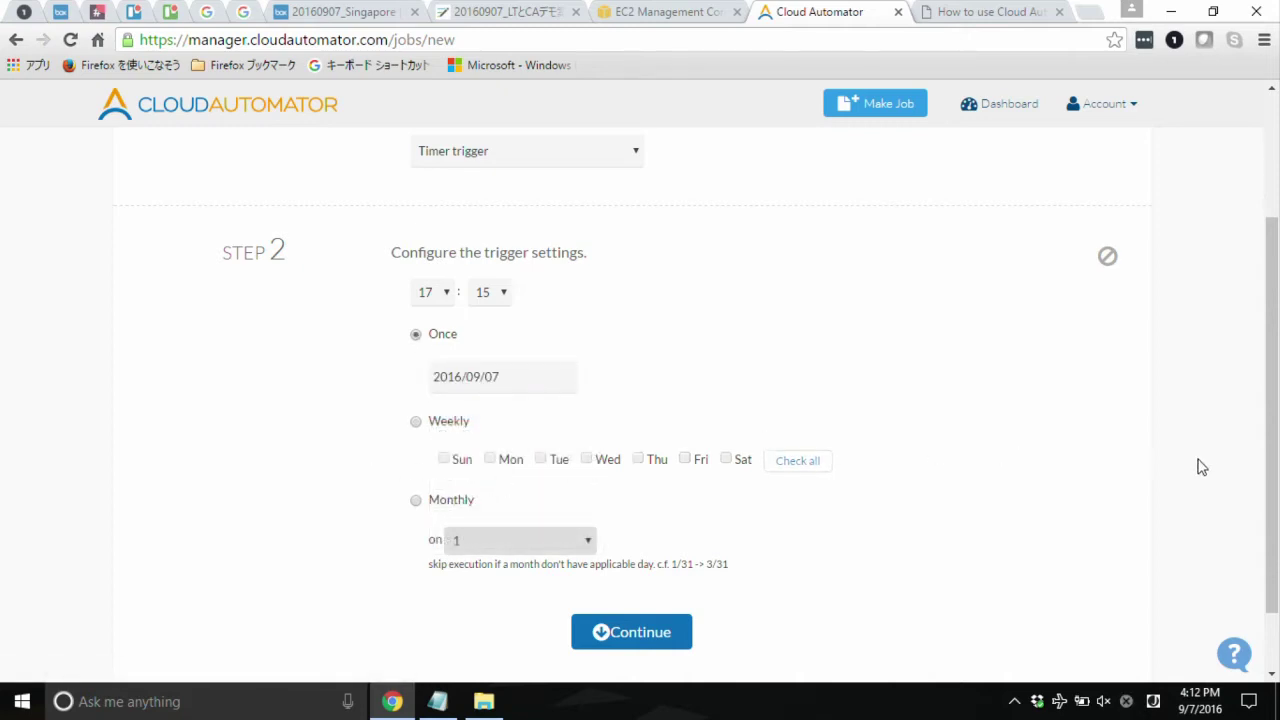
left_click_drag(1274, 470, 1274, 530)
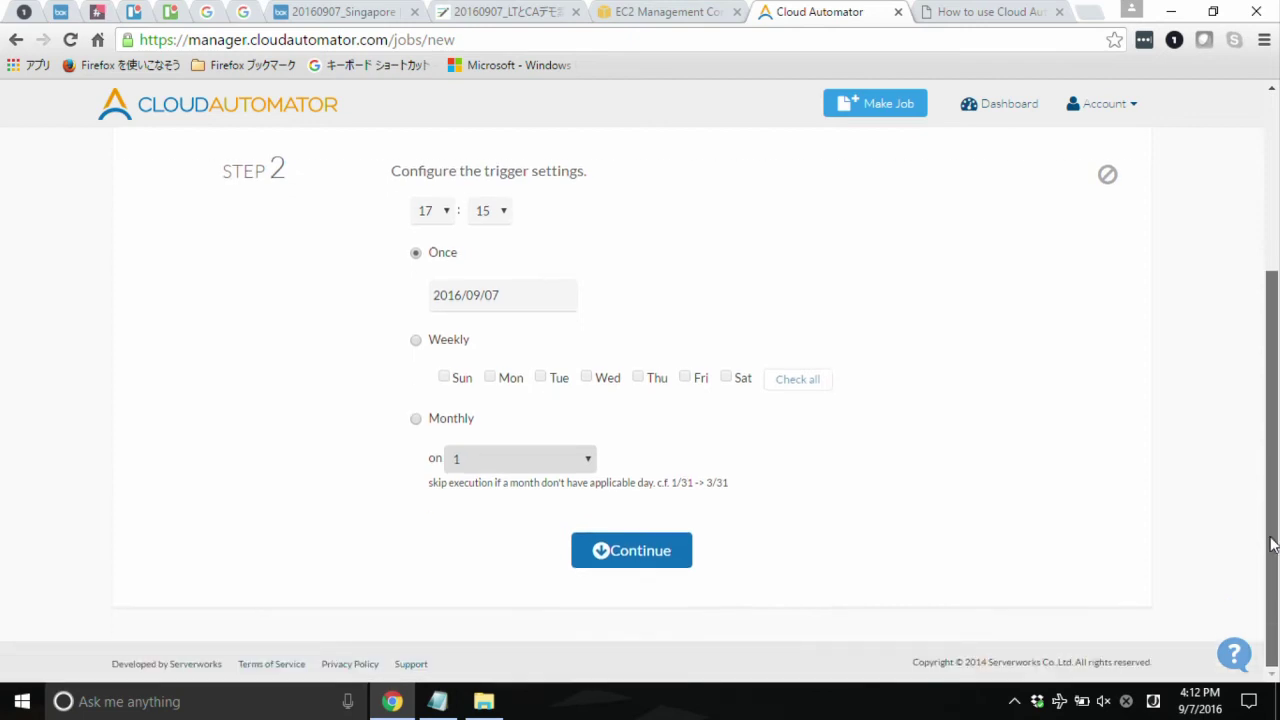
left_click(588, 565)
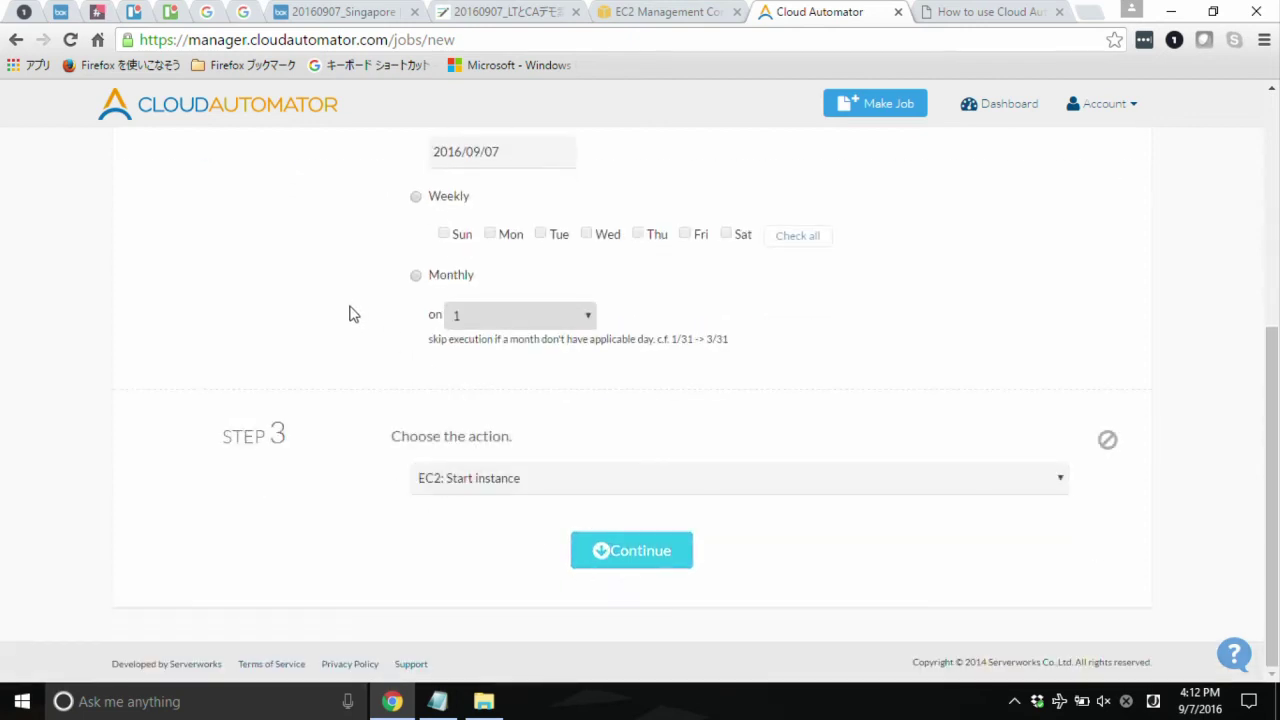
Choose "EC2: Stop instance" as the job's action and continue to the AWS account choice
scroll(355, 311, "up", 2)
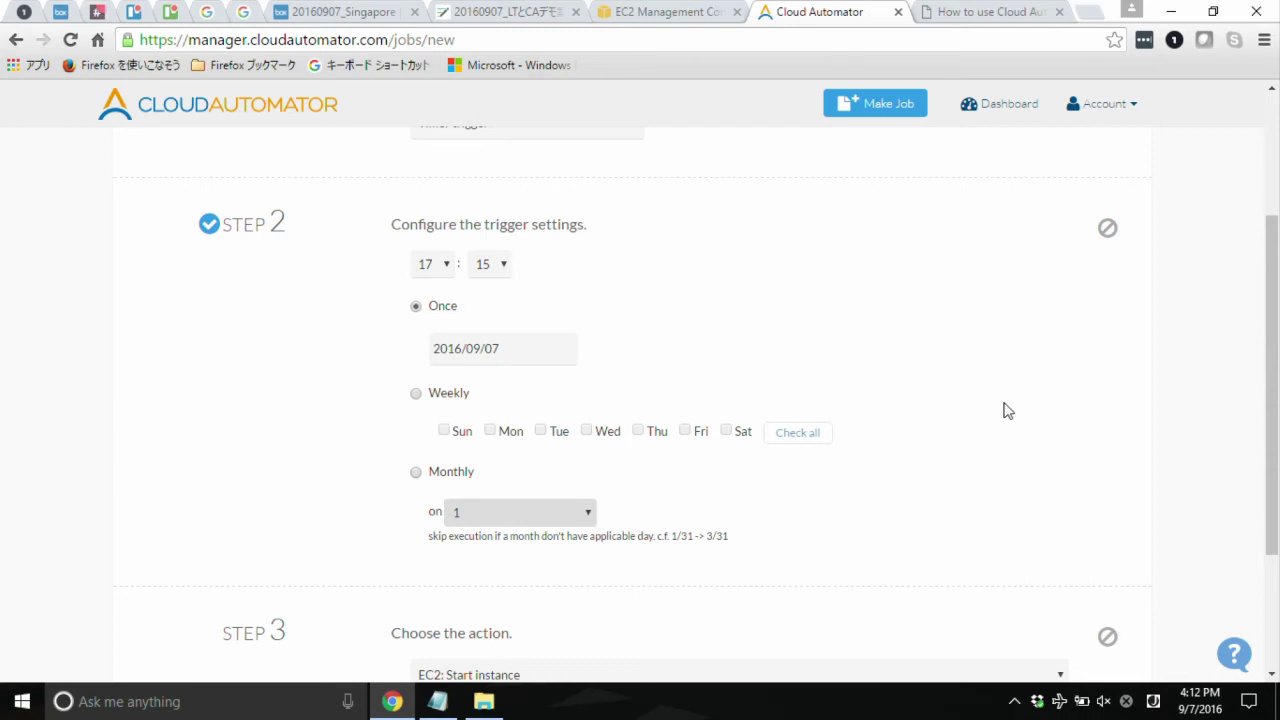
left_click_drag(1271, 429, 1275, 551)
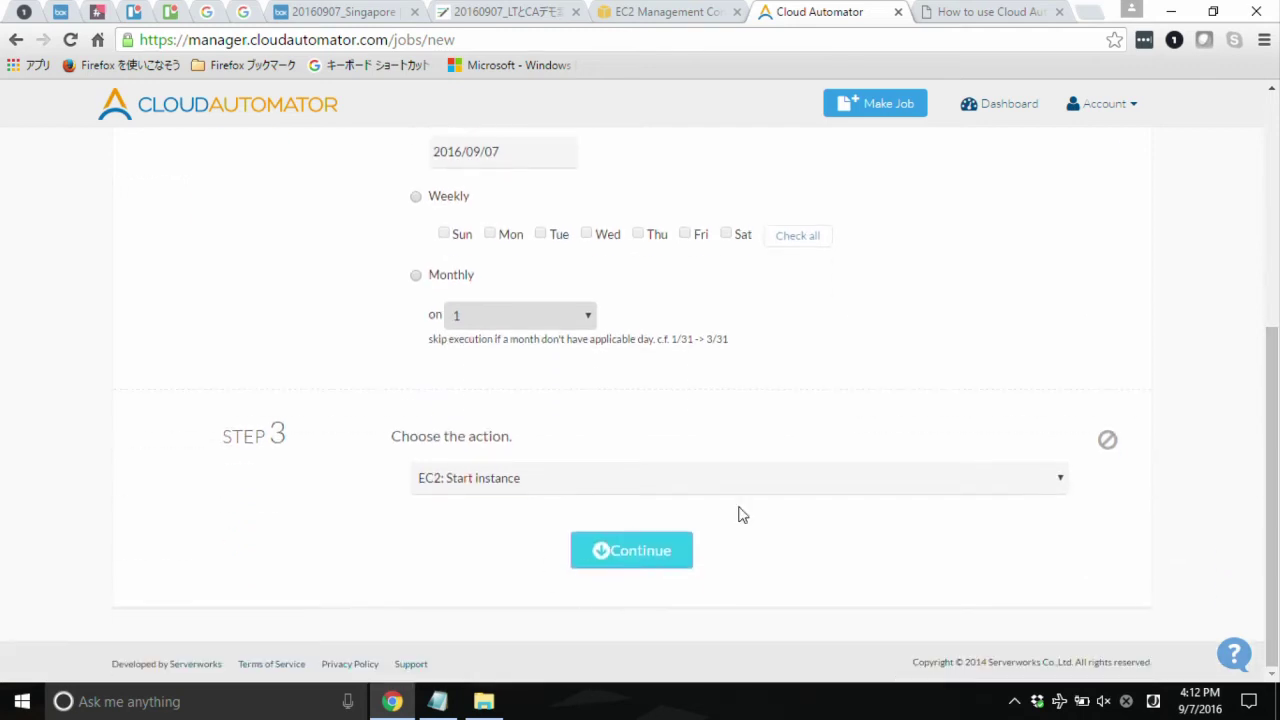
left_click(983, 485)
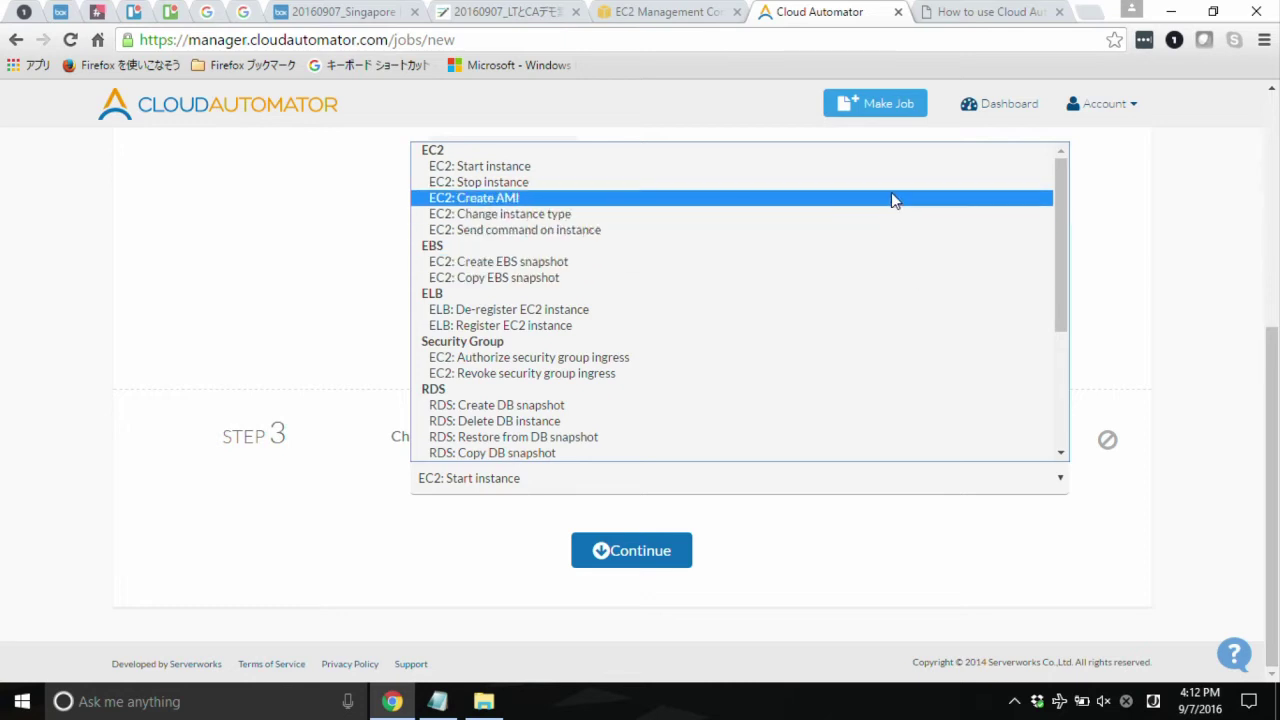
left_click(893, 195)
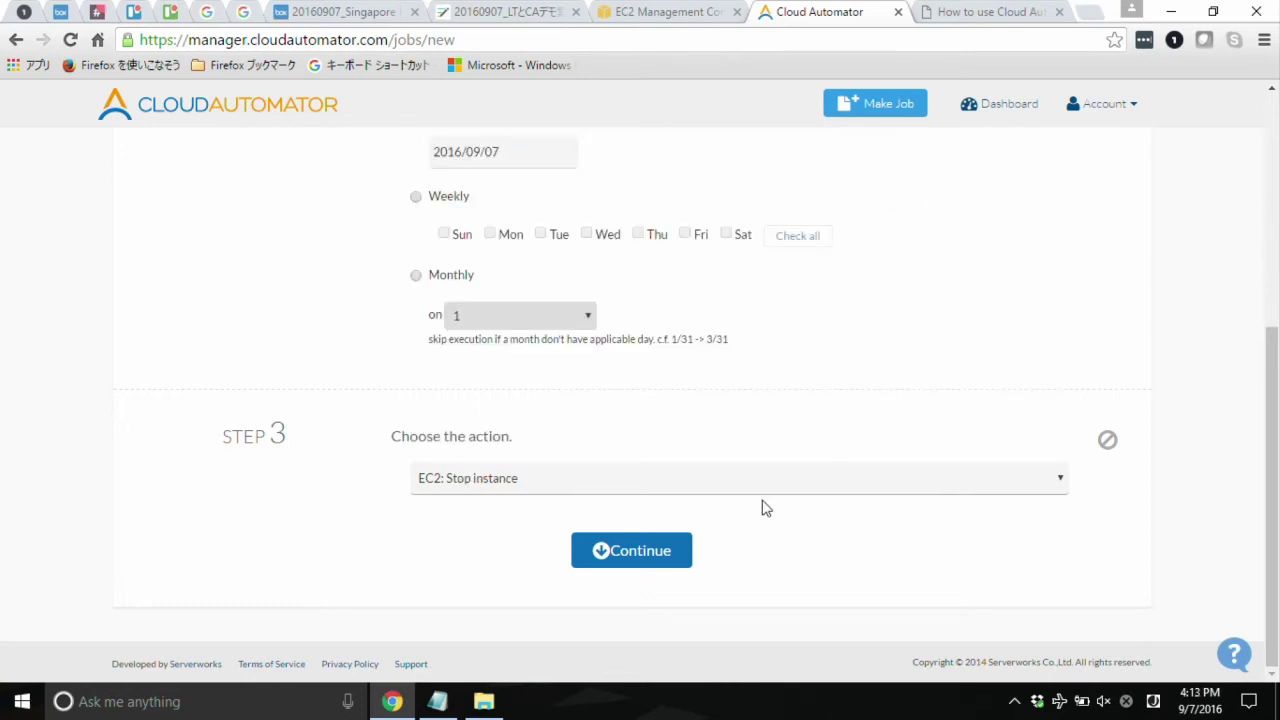
left_click(634, 562)
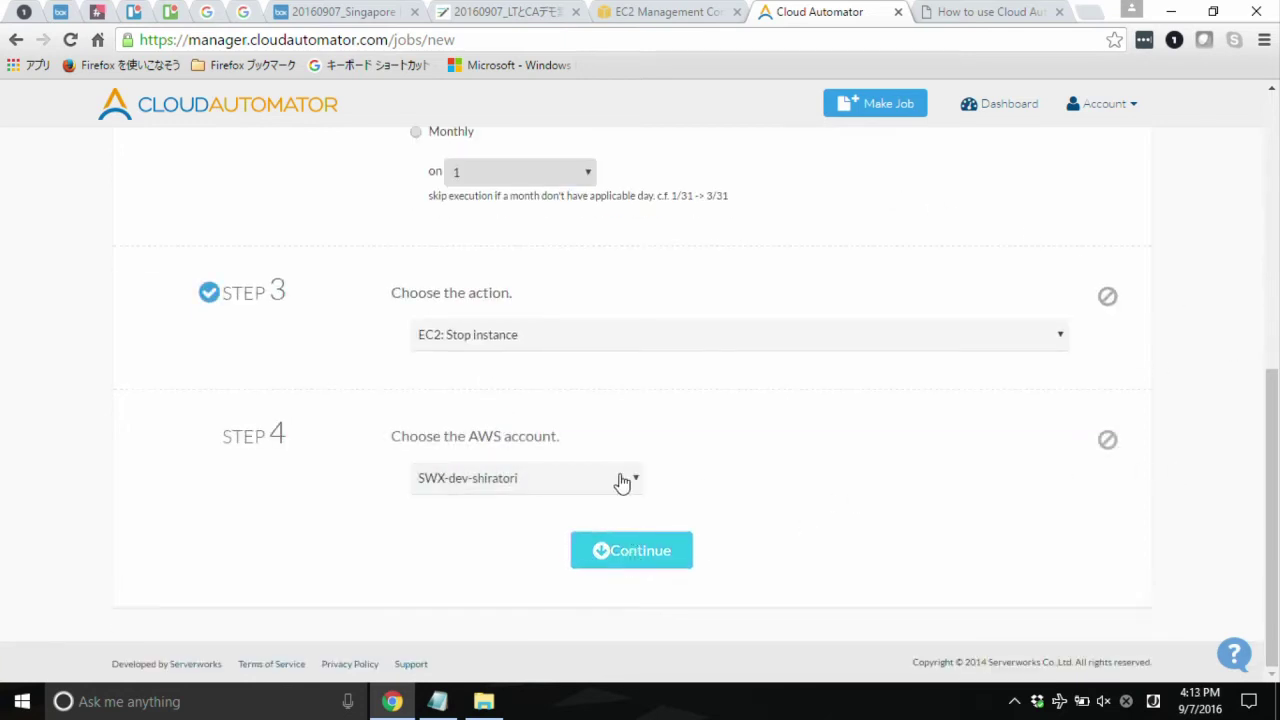
Select the listed AWS account for the job and continue to the action settings
left_click(587, 488)
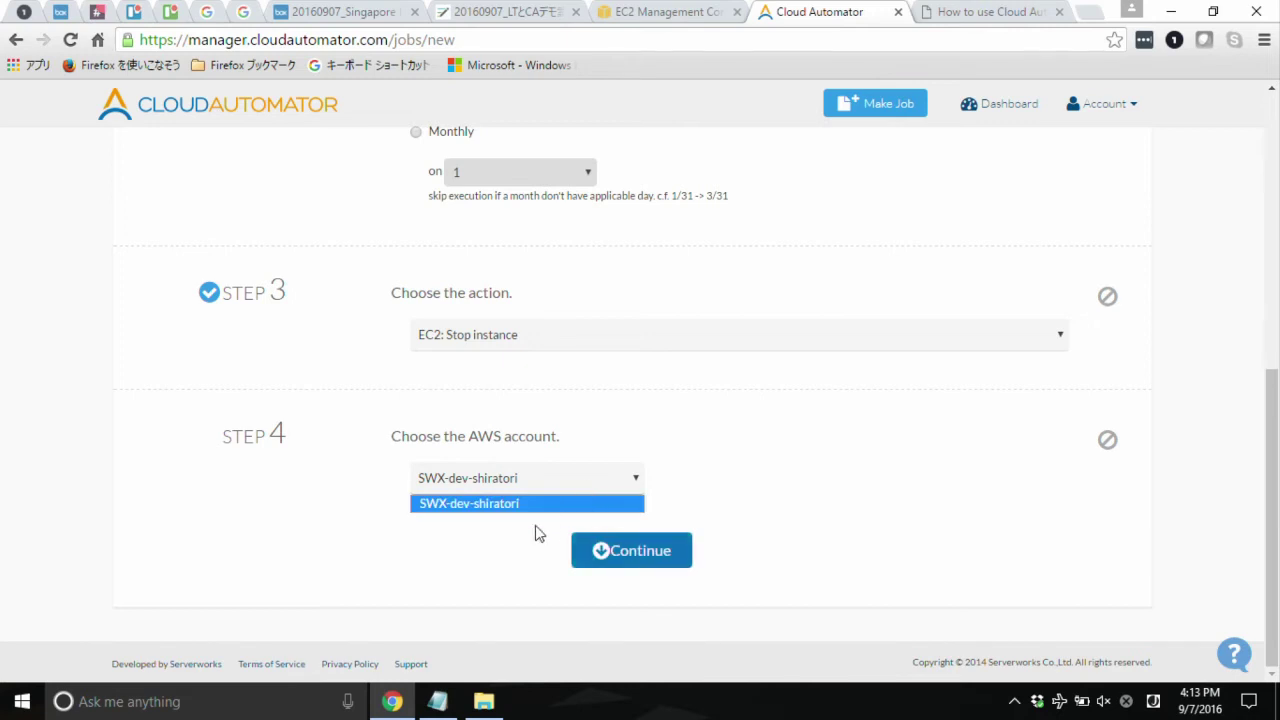
left_click(535, 508)
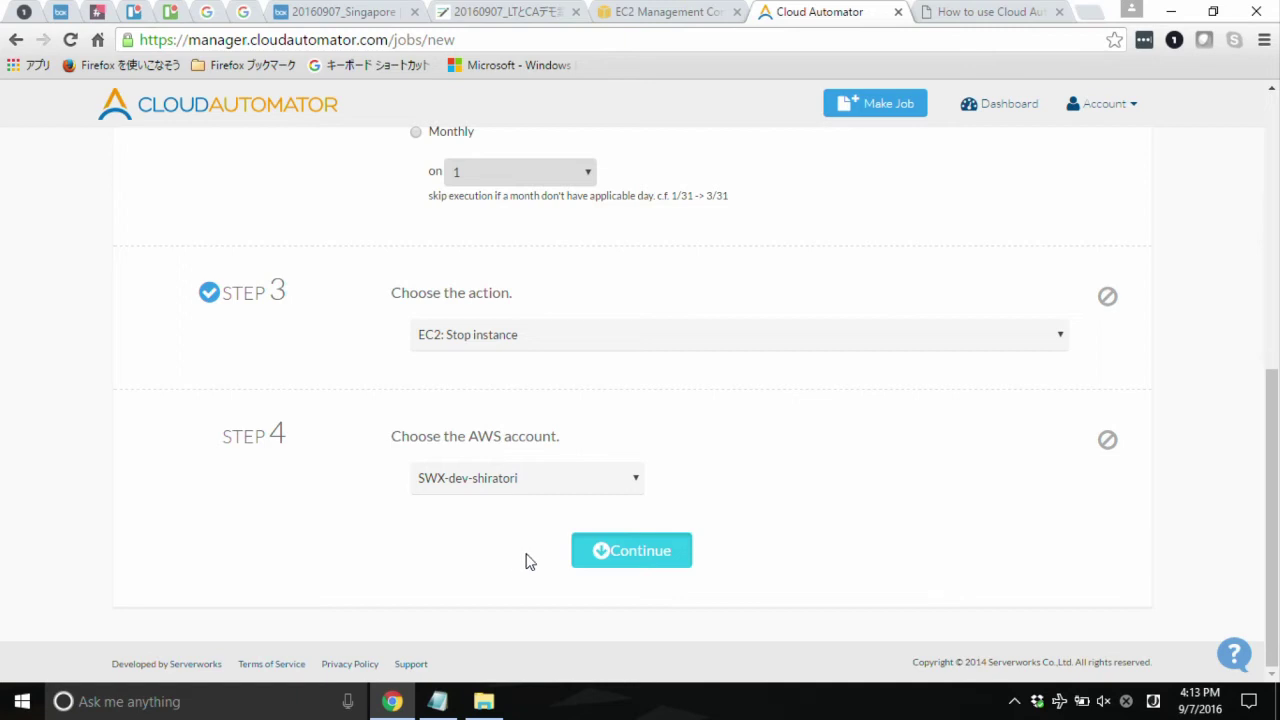
left_click(594, 550)
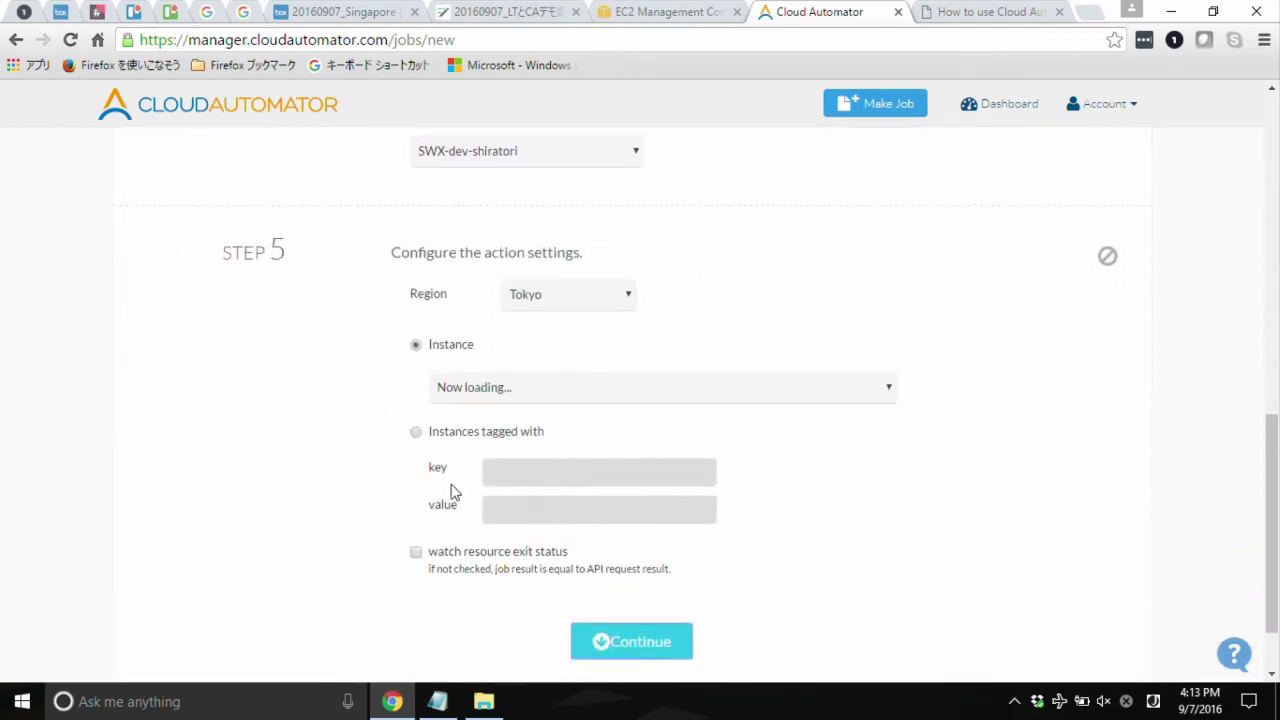
Check the region in the EC2 console, set the action's region to Singapore and select the WordPress instance
left_click(628, 300)
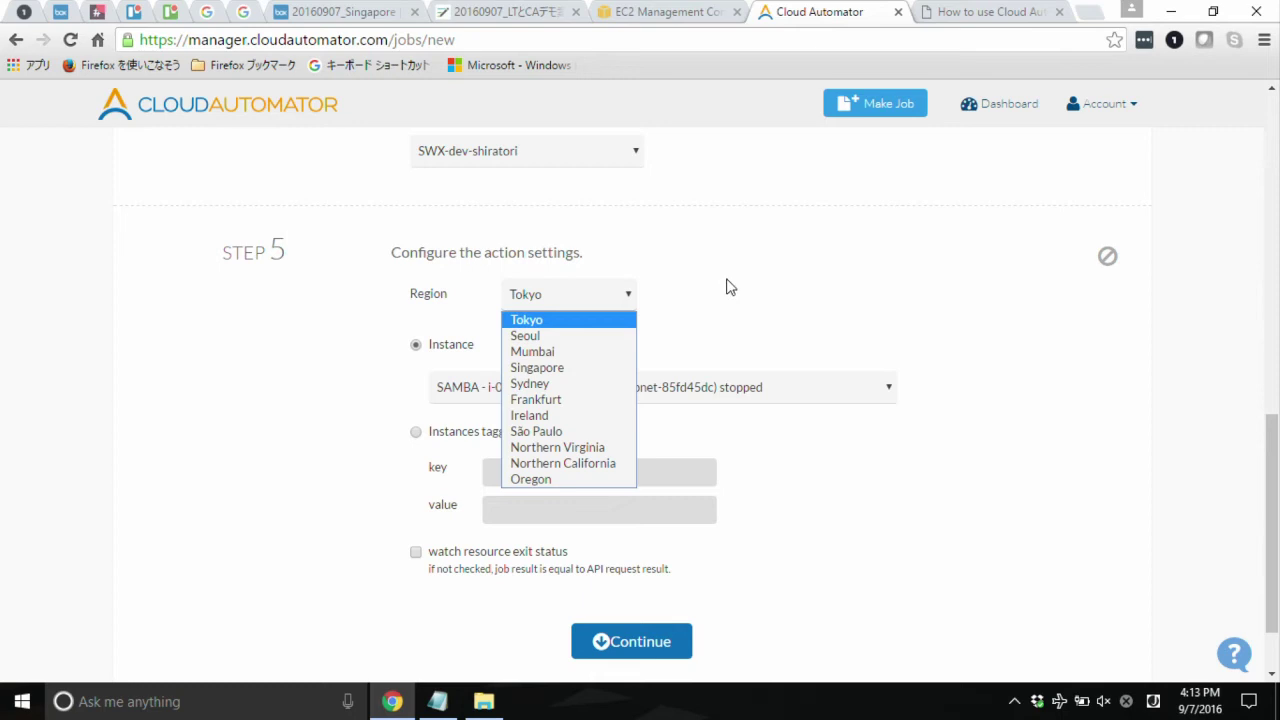
left_click(628, 10)
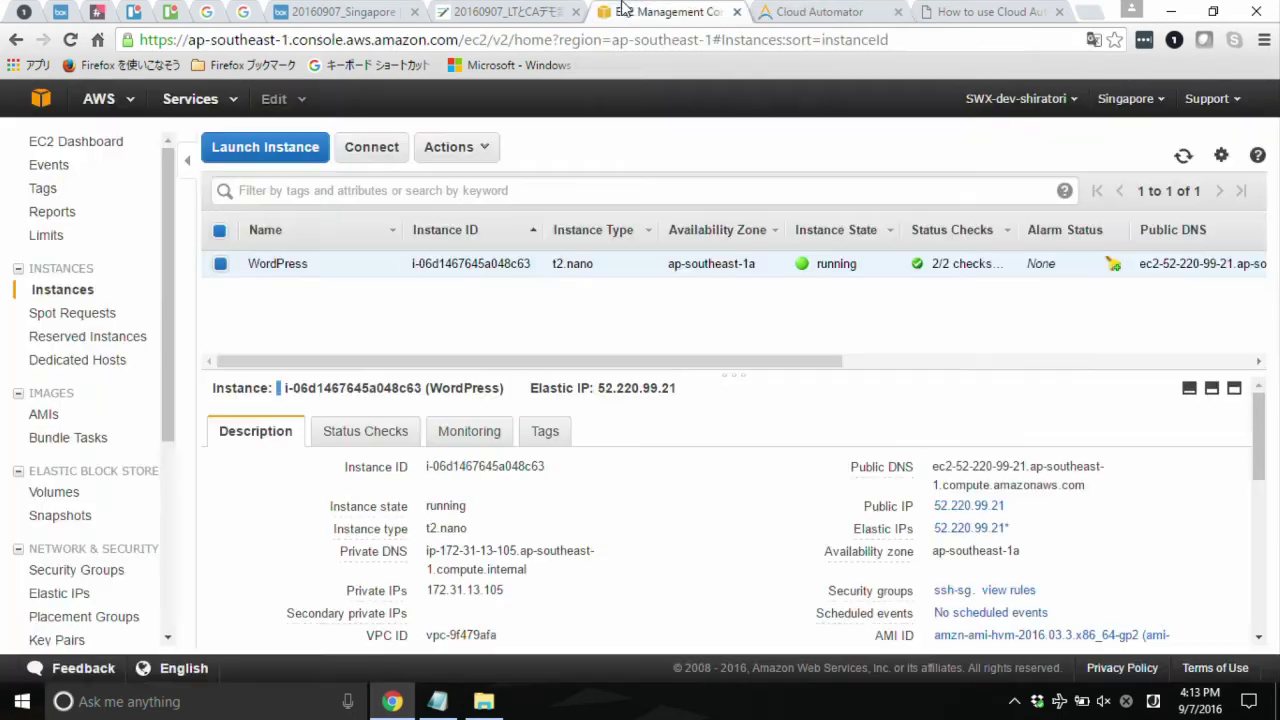
left_click(770, 10)
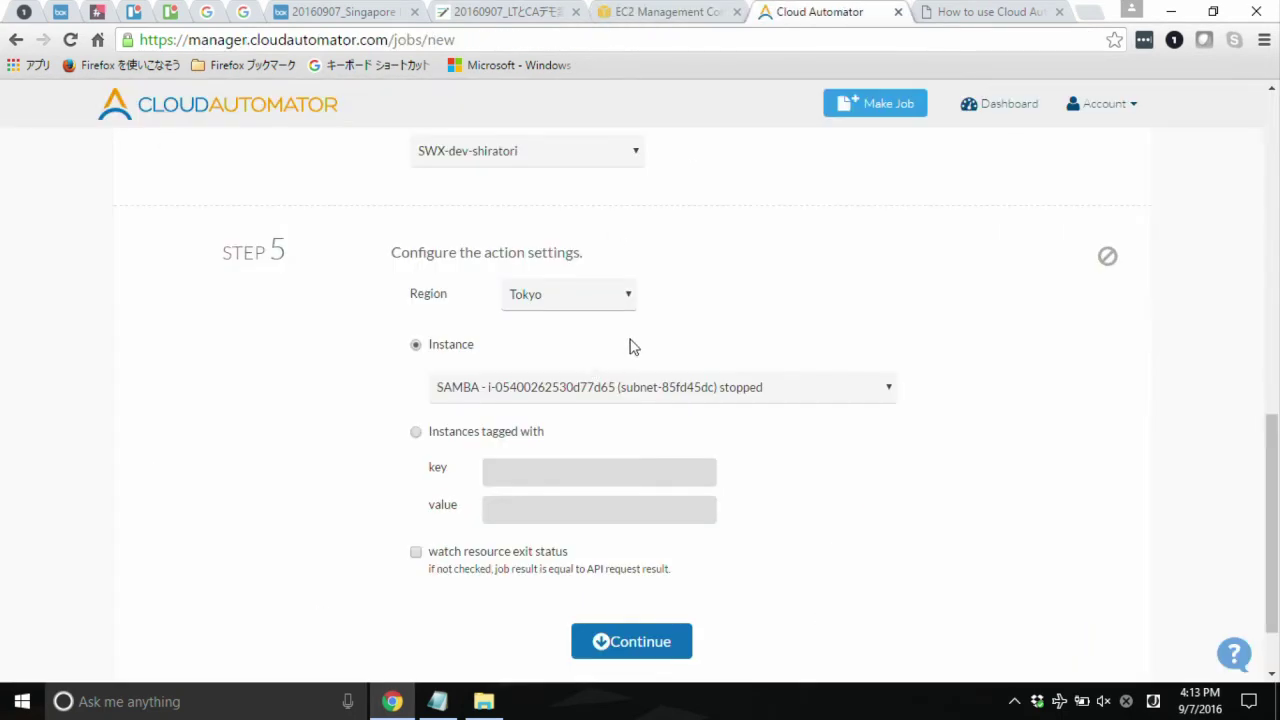
left_click(630, 302)
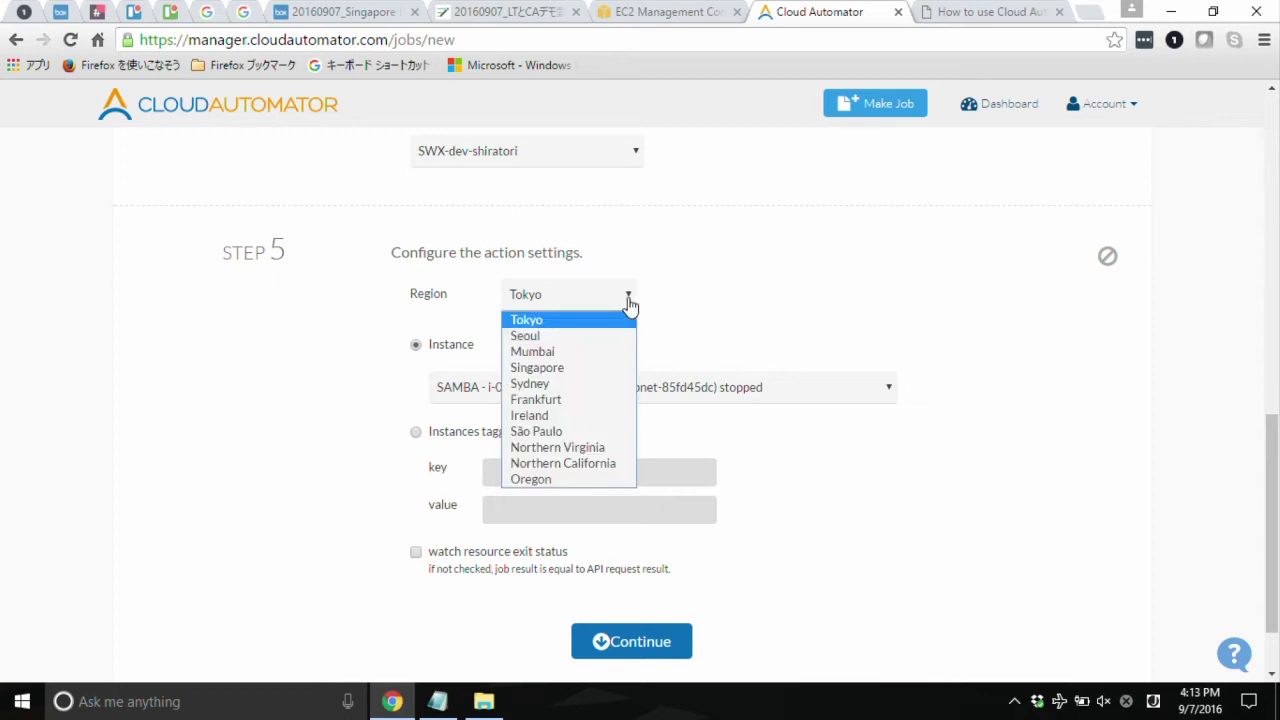
left_click(612, 369)
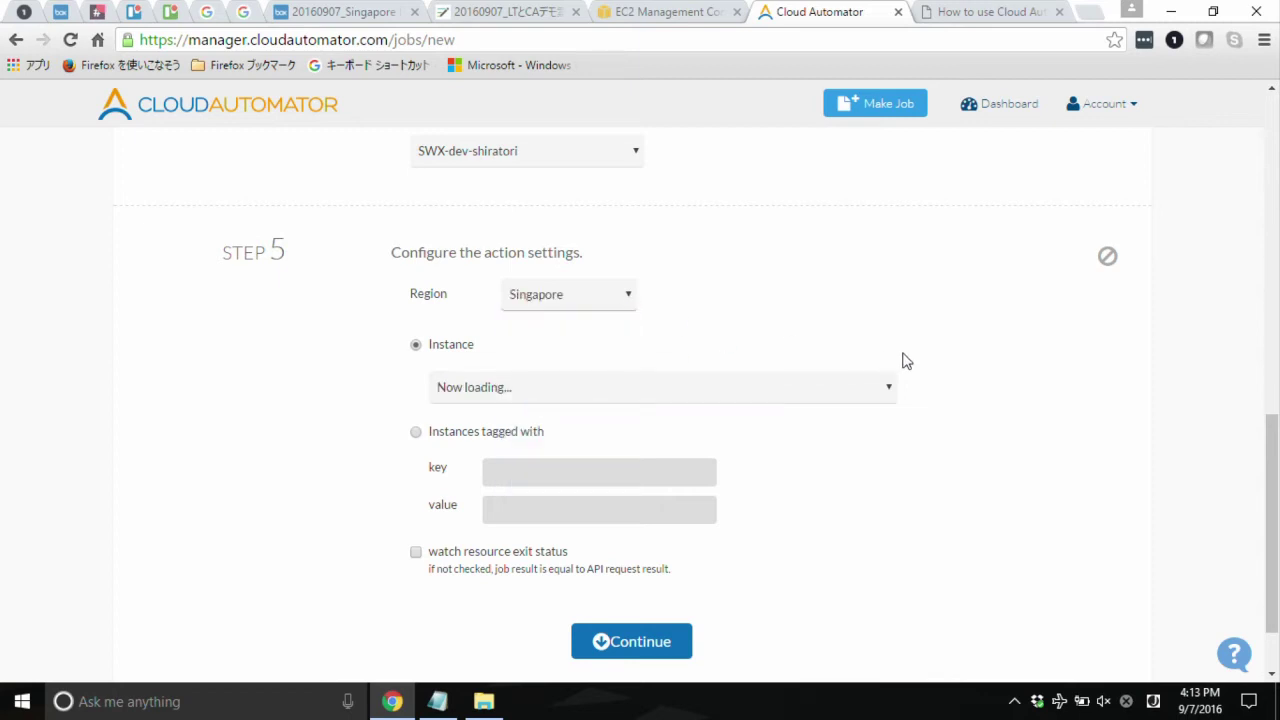
left_click(887, 396)
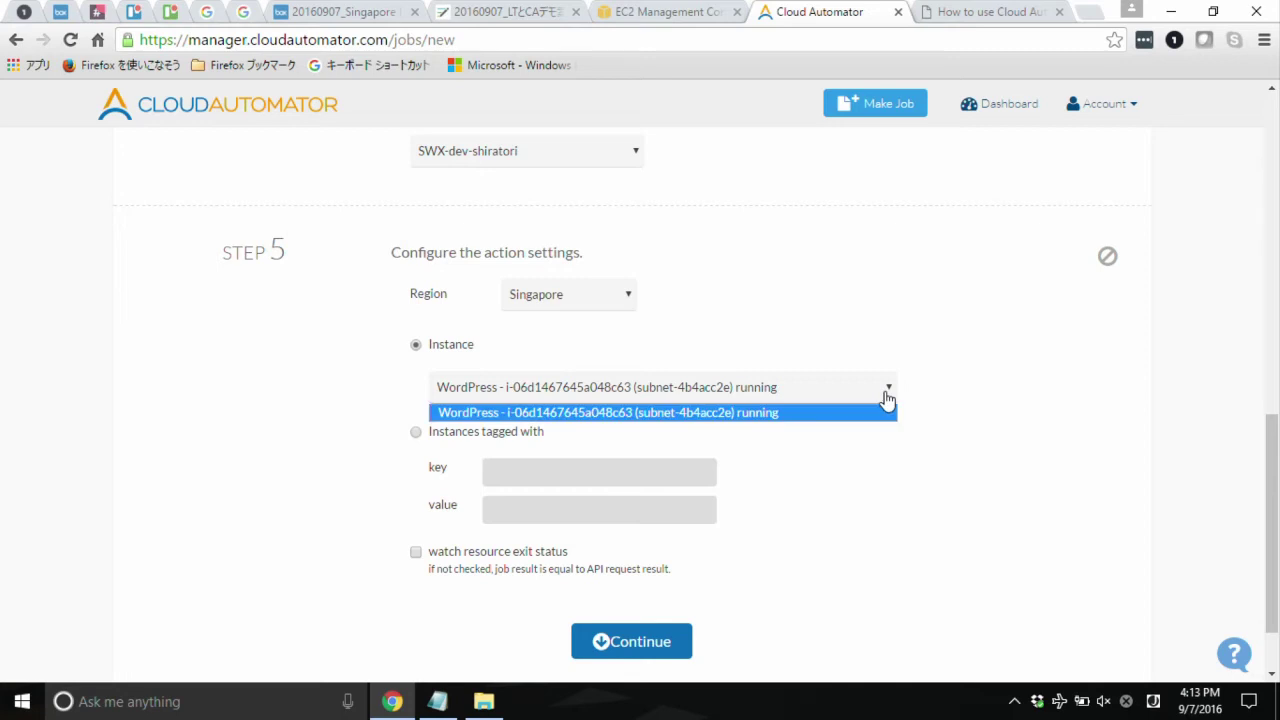
left_click(863, 415)
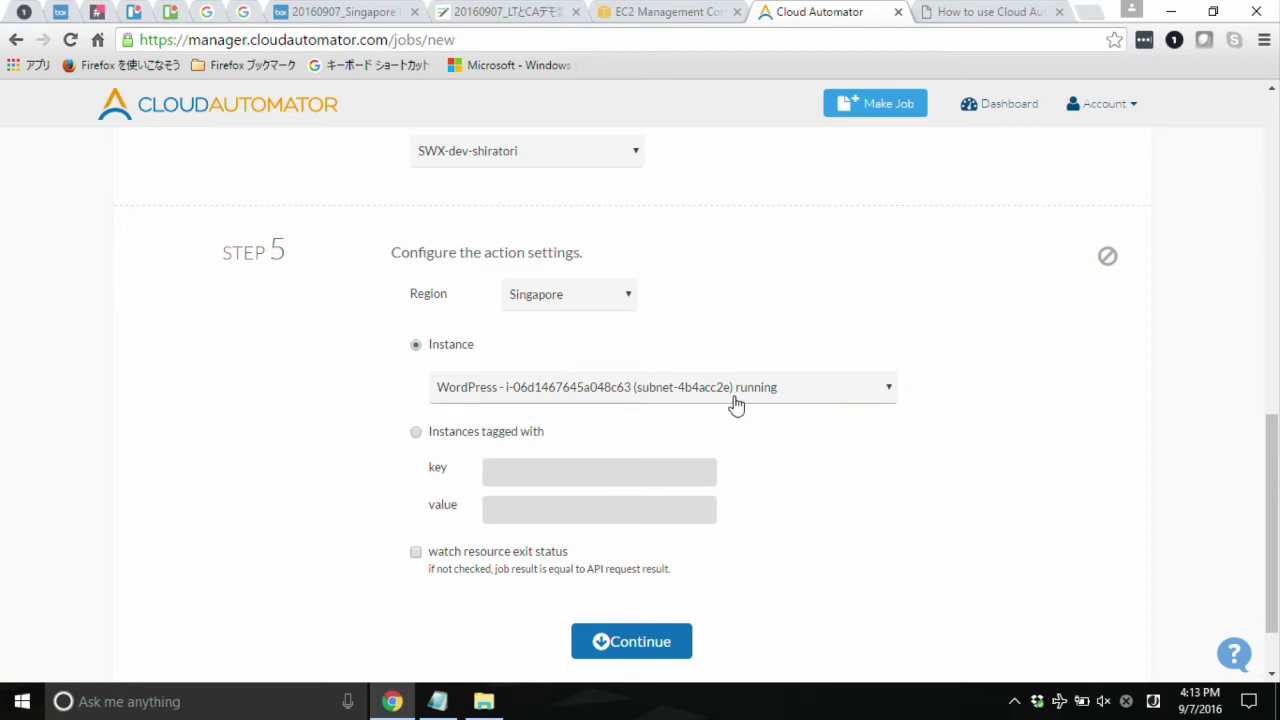
Compare the WordPress instance with the EC2 console's instance list and reselect it as the action's target
left_click(687, 20)
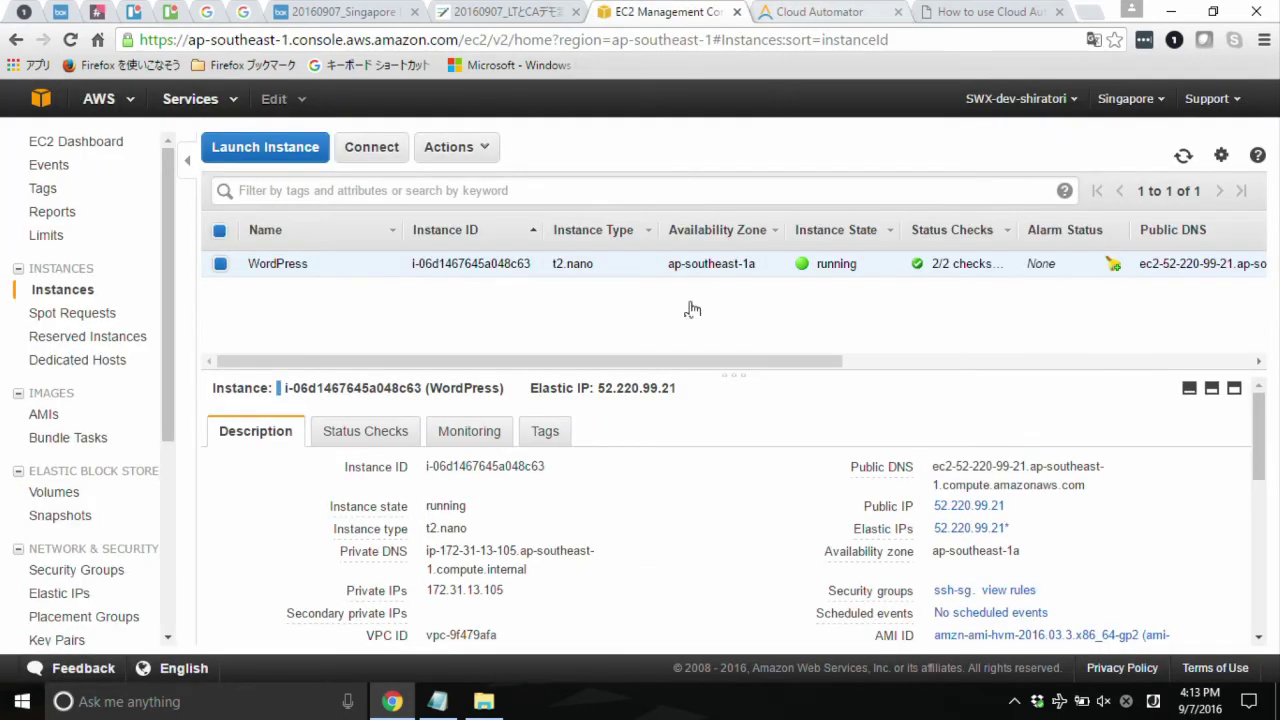
left_click(838, 12)
left_click(746, 395)
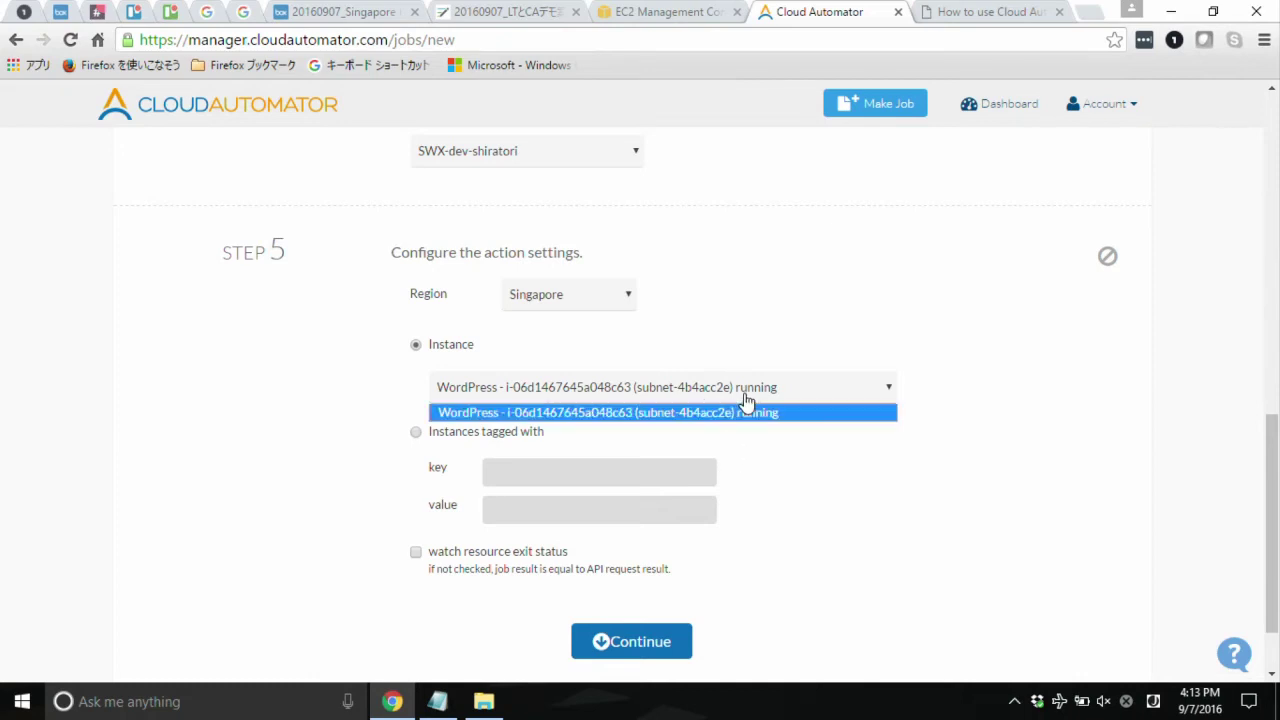
left_click(740, 413)
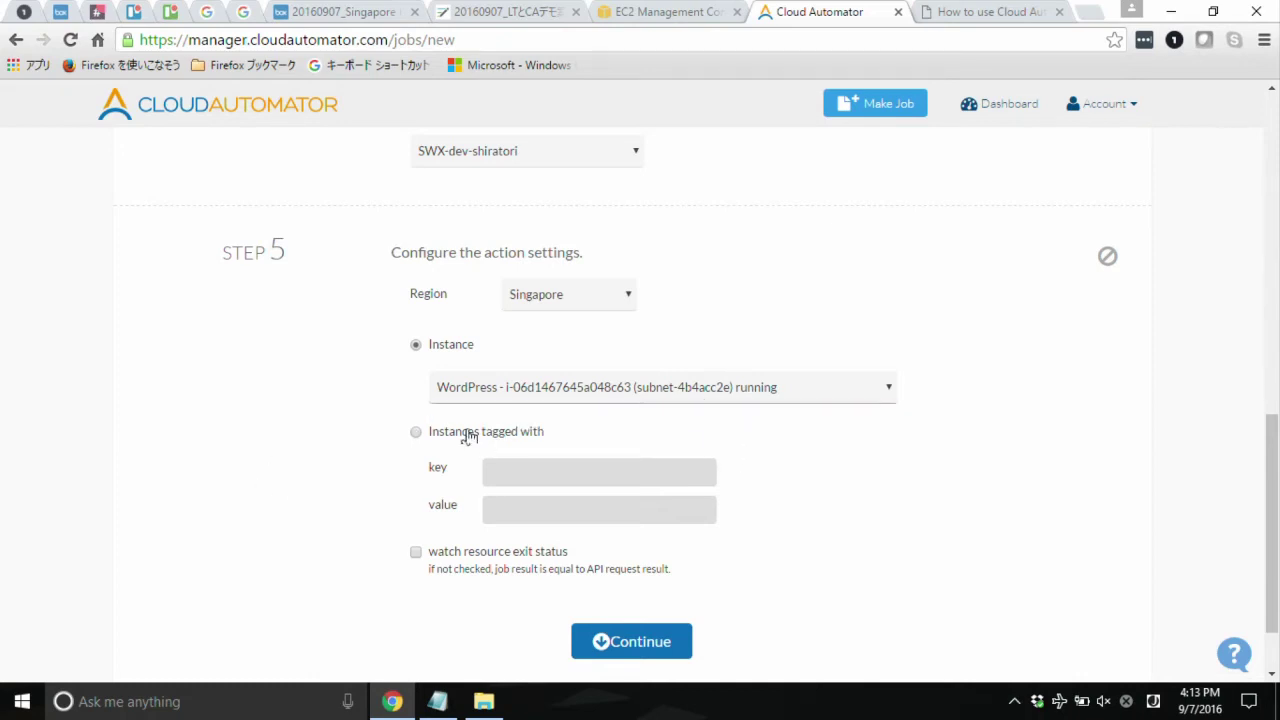
Try the "Instances tagged with" option, return to the single Instance target and continue without assigning any post processes
left_click_drag(1273, 425, 1273, 459)
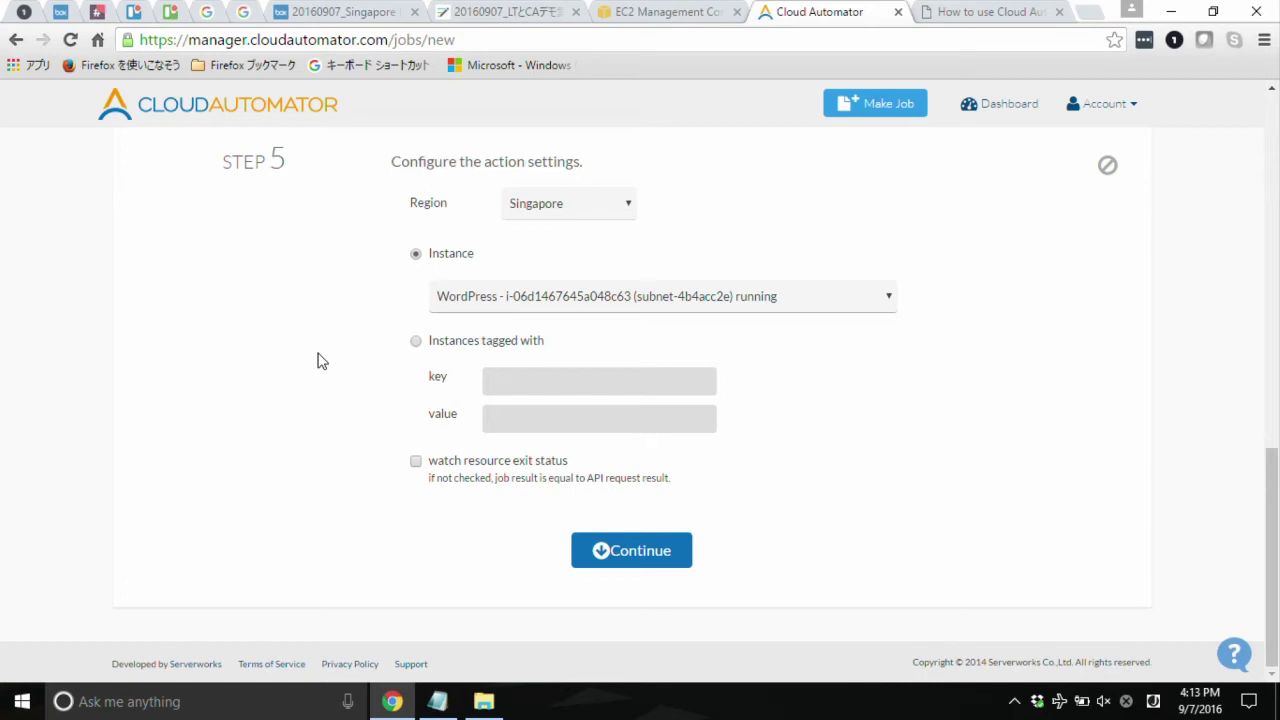
left_click(415, 344)
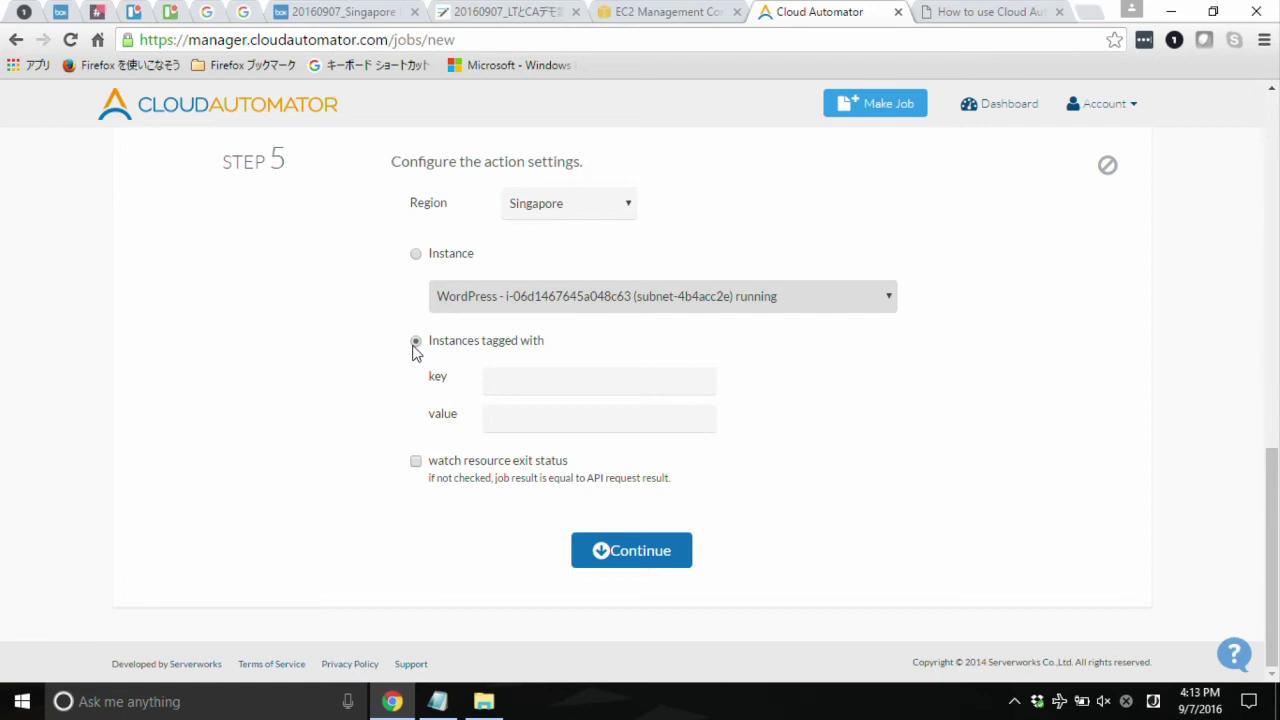
left_click(417, 256)
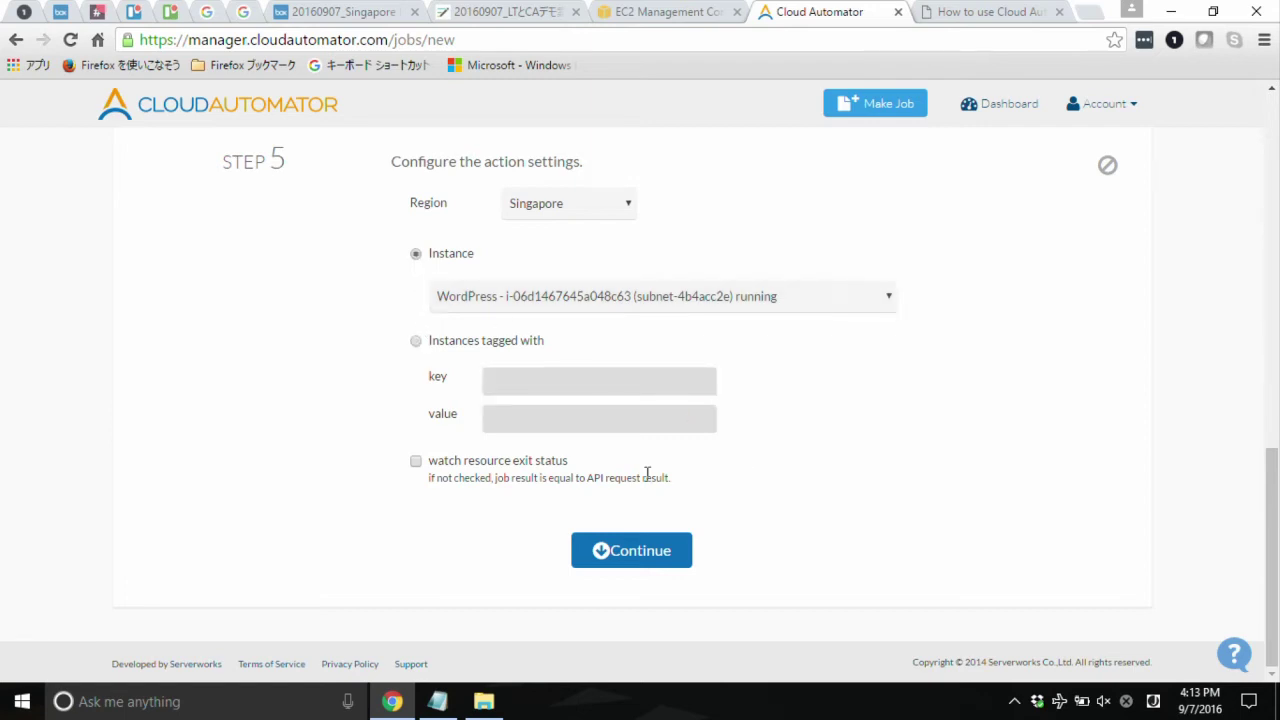
left_click(670, 558)
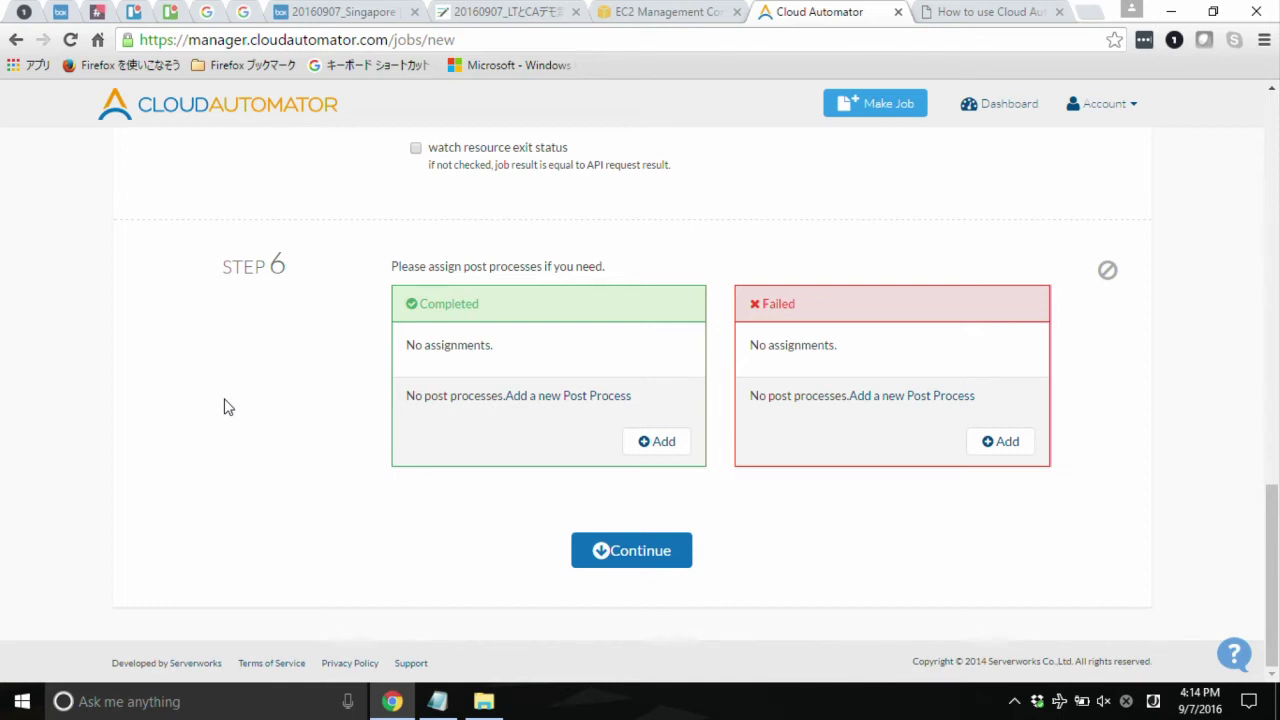
left_click(679, 550)
Name the job "Stop WordPress Server"
left_click(474, 466)
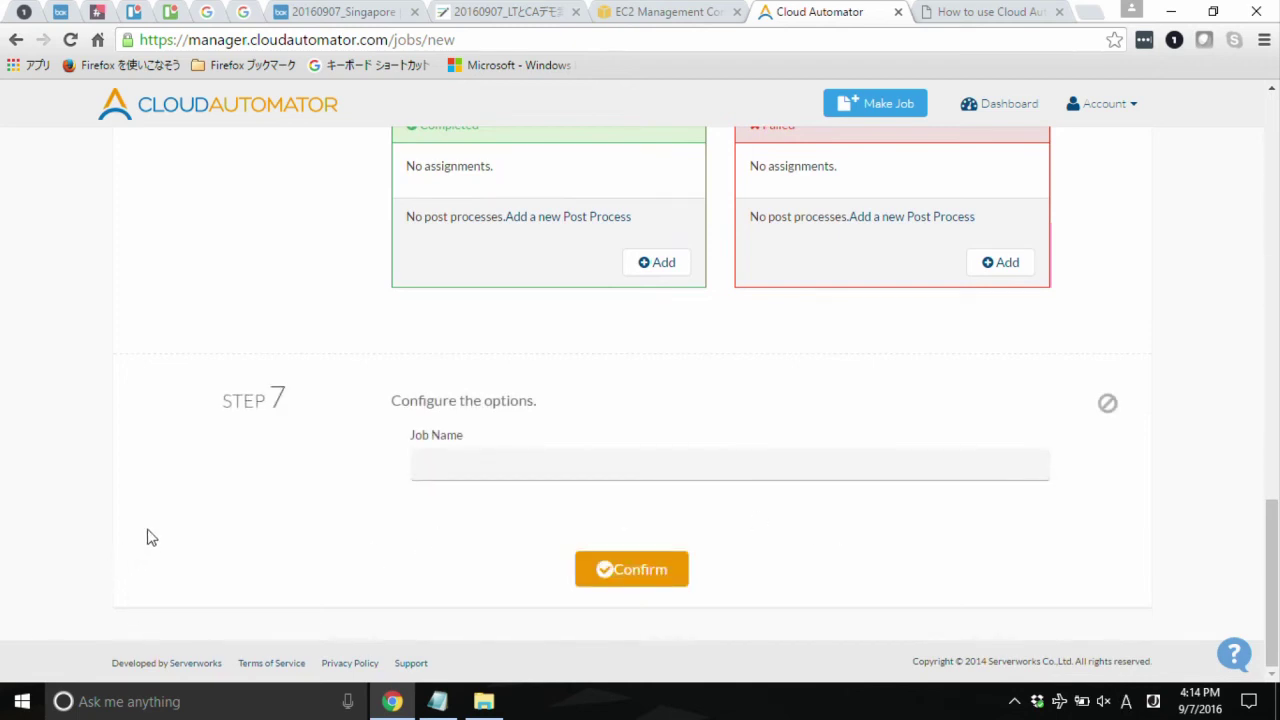
type("St")
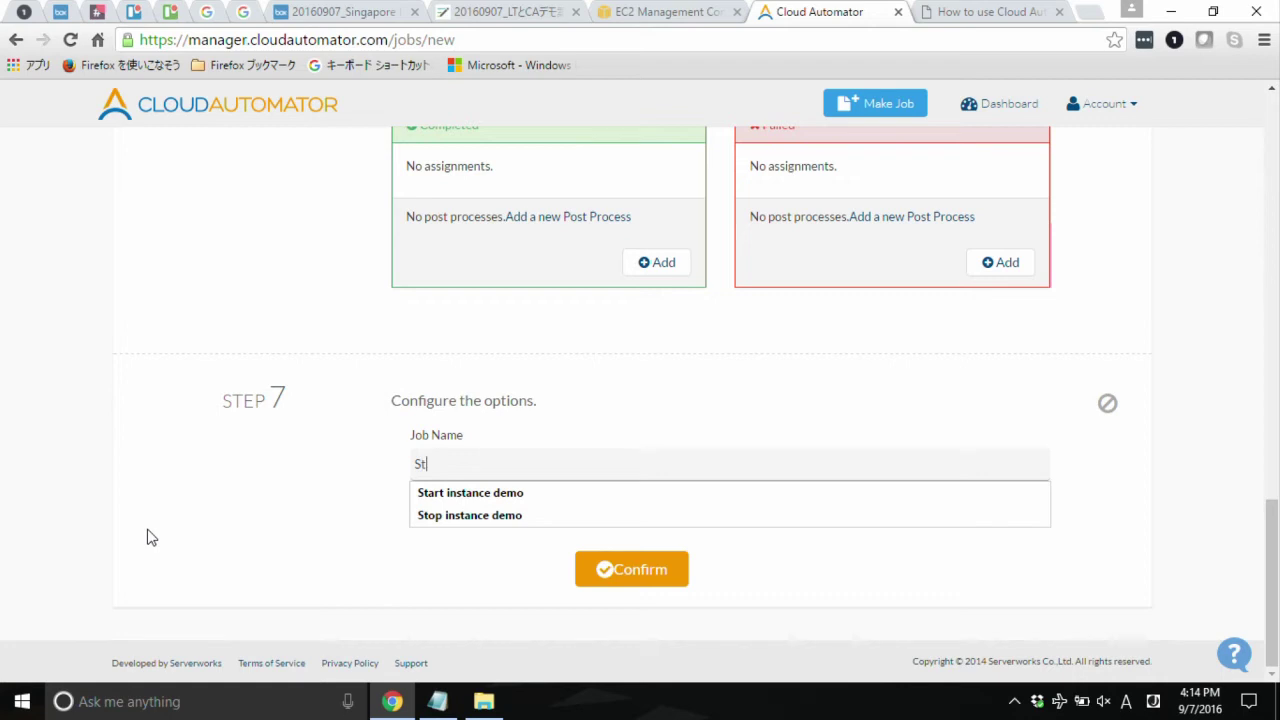
type("op WordPRess")
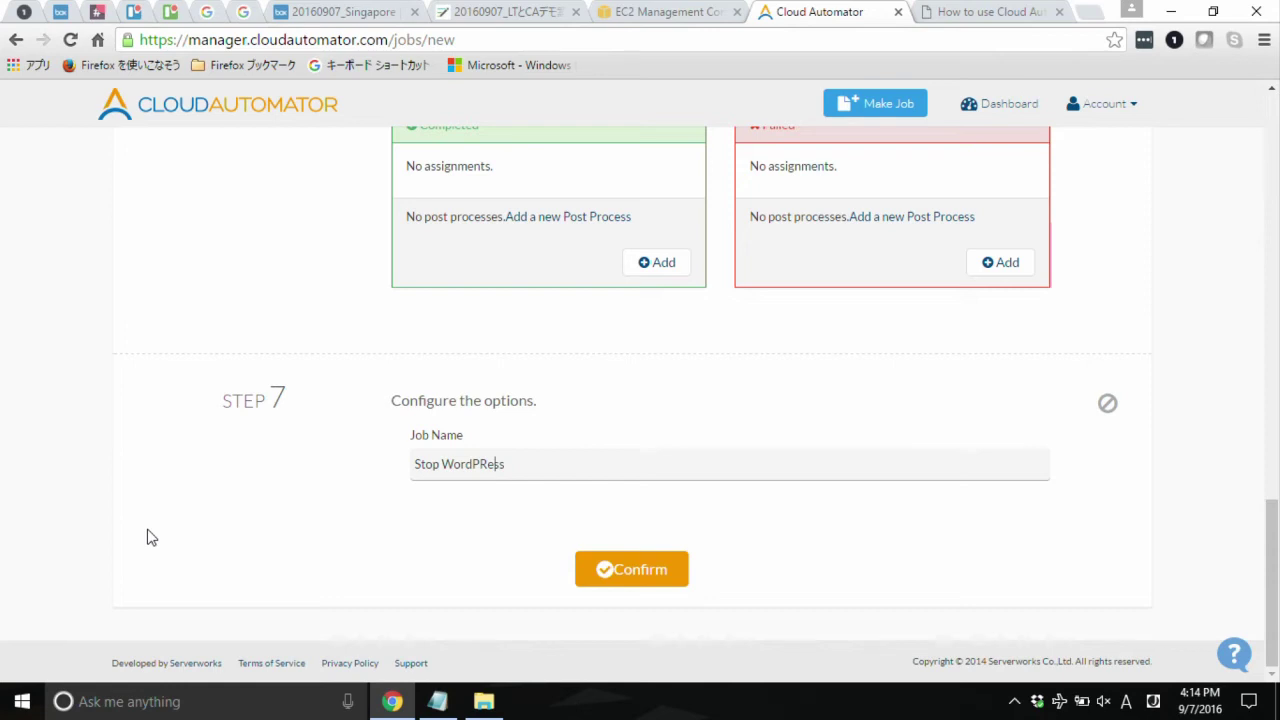
key("BackSpace")
left_click(148, 537)
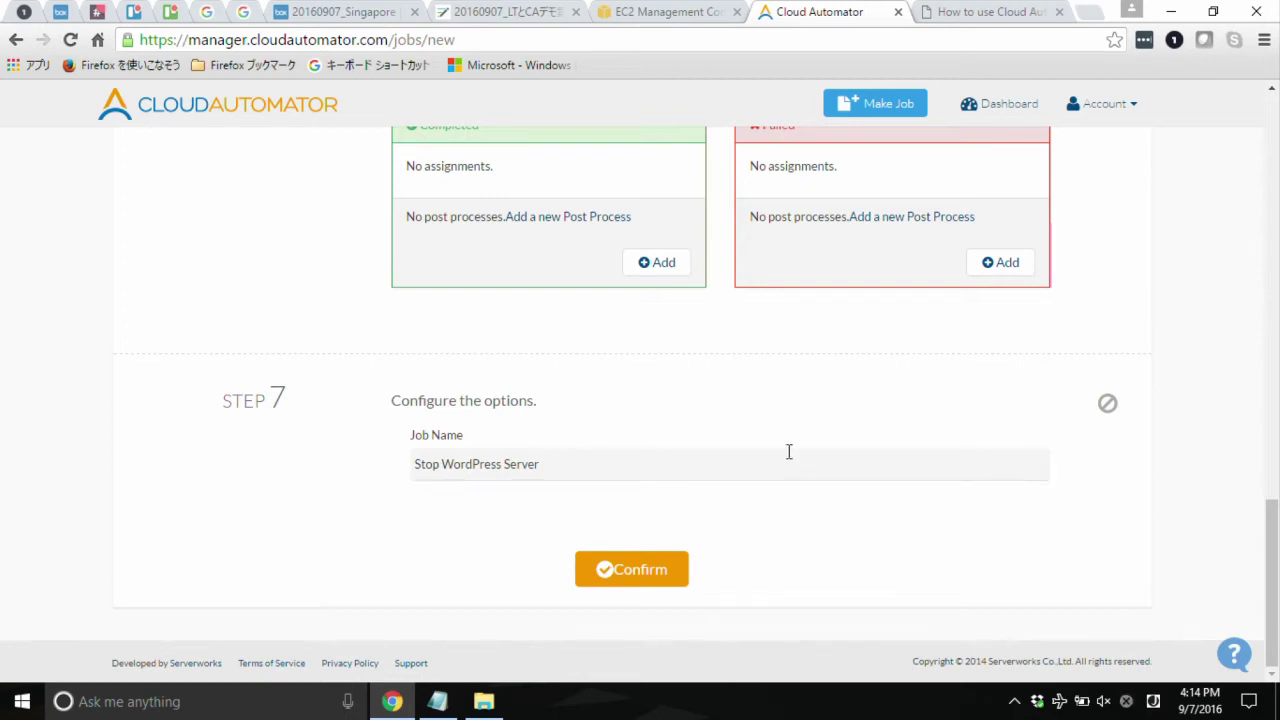
Set the timer trigger's minutes to 18 for a 17:18 run and confirm the Stop WordPress Server job
left_click_drag(1270, 525, 1268, 184)
left_click(500, 260)
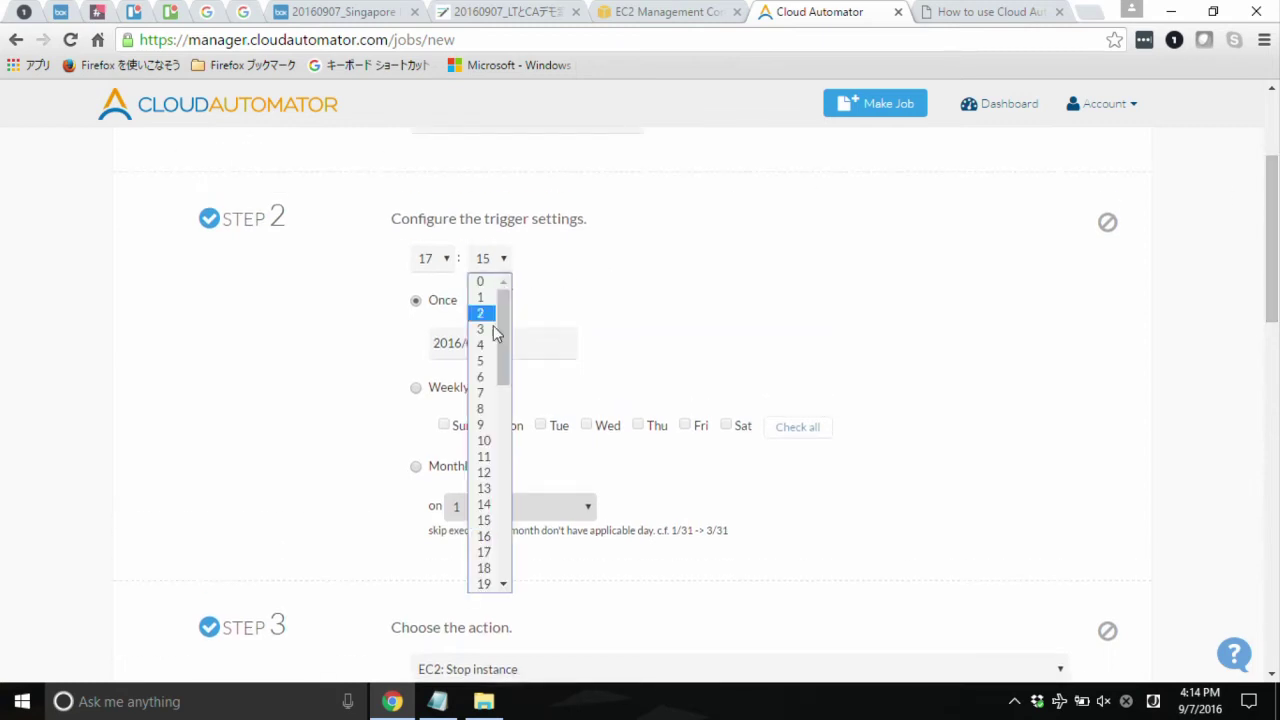
left_click(483, 568)
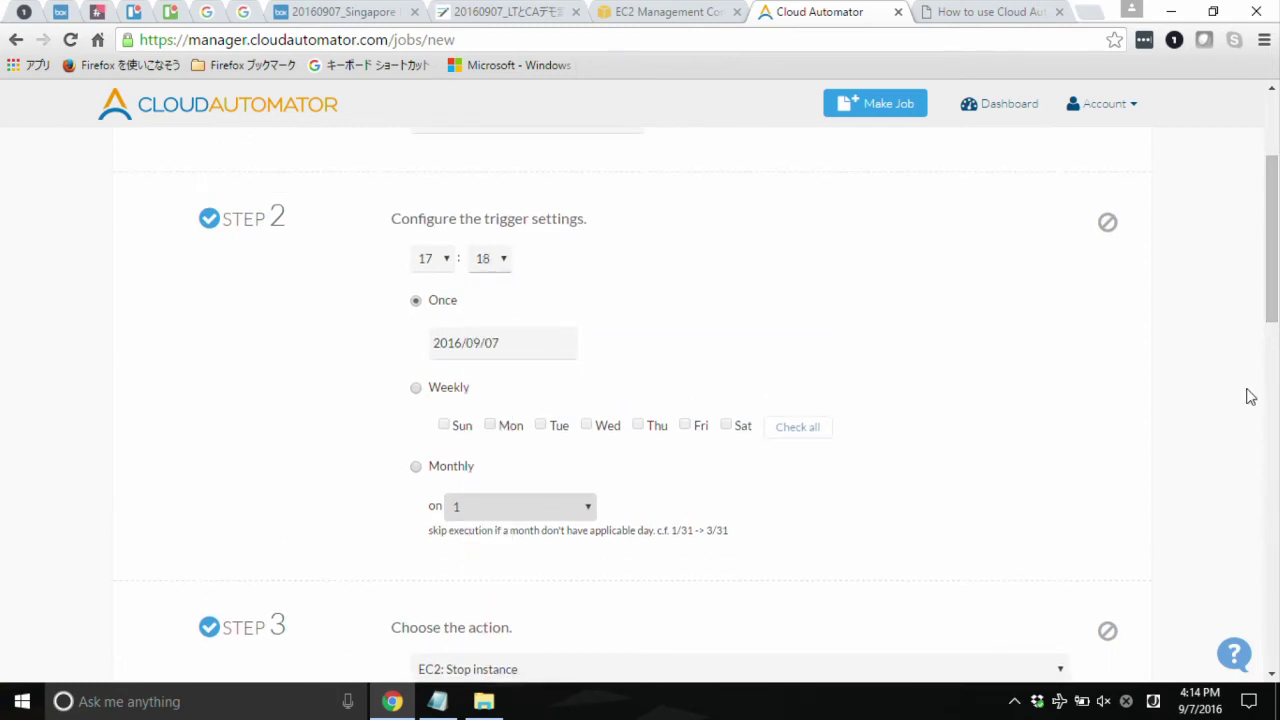
left_click_drag(1272, 317, 1273, 660)
left_click(583, 597)
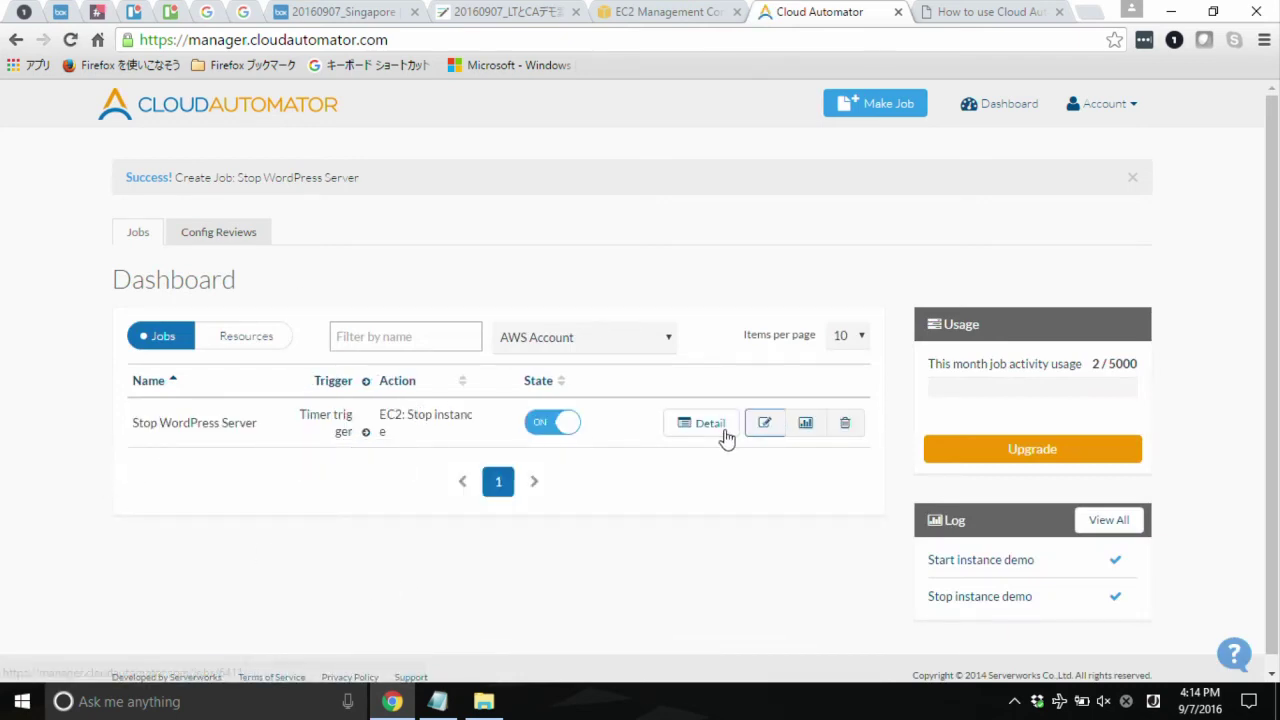
Review the Stop WordPress Server job's trigger, action and post process details and return to the dashboard
left_click(690, 430)
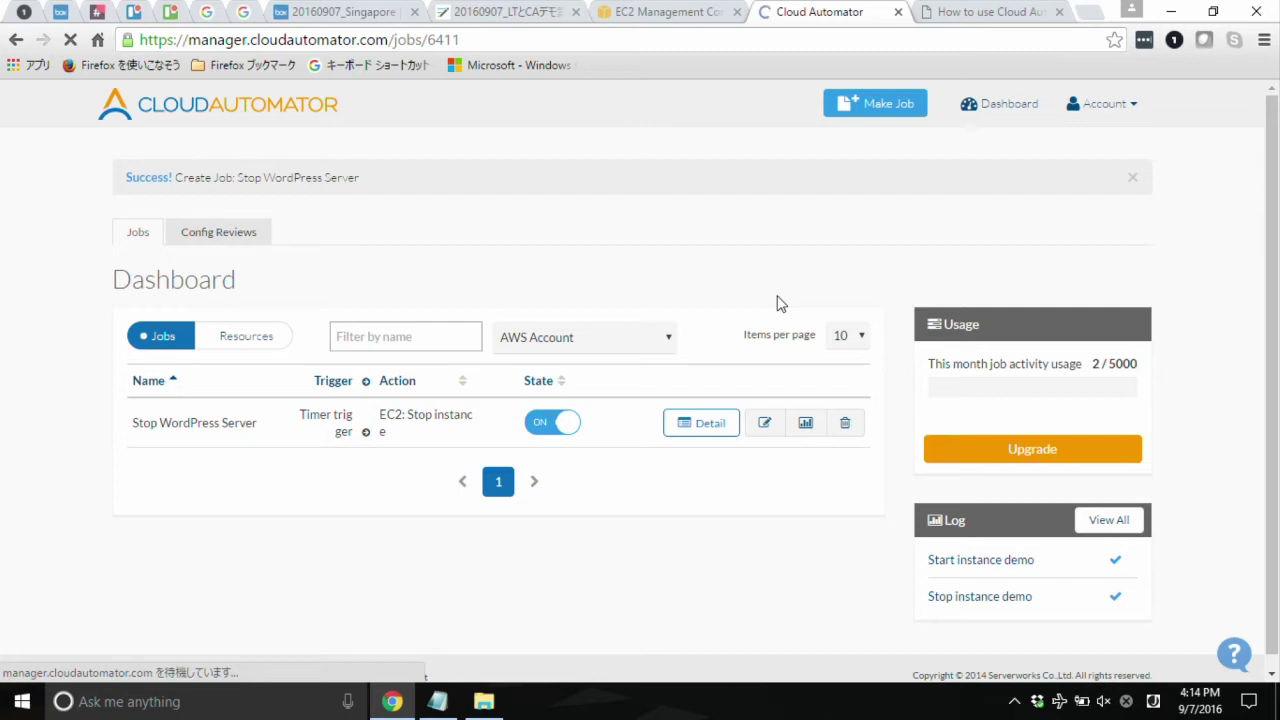
left_click_drag(1271, 180, 1264, 312)
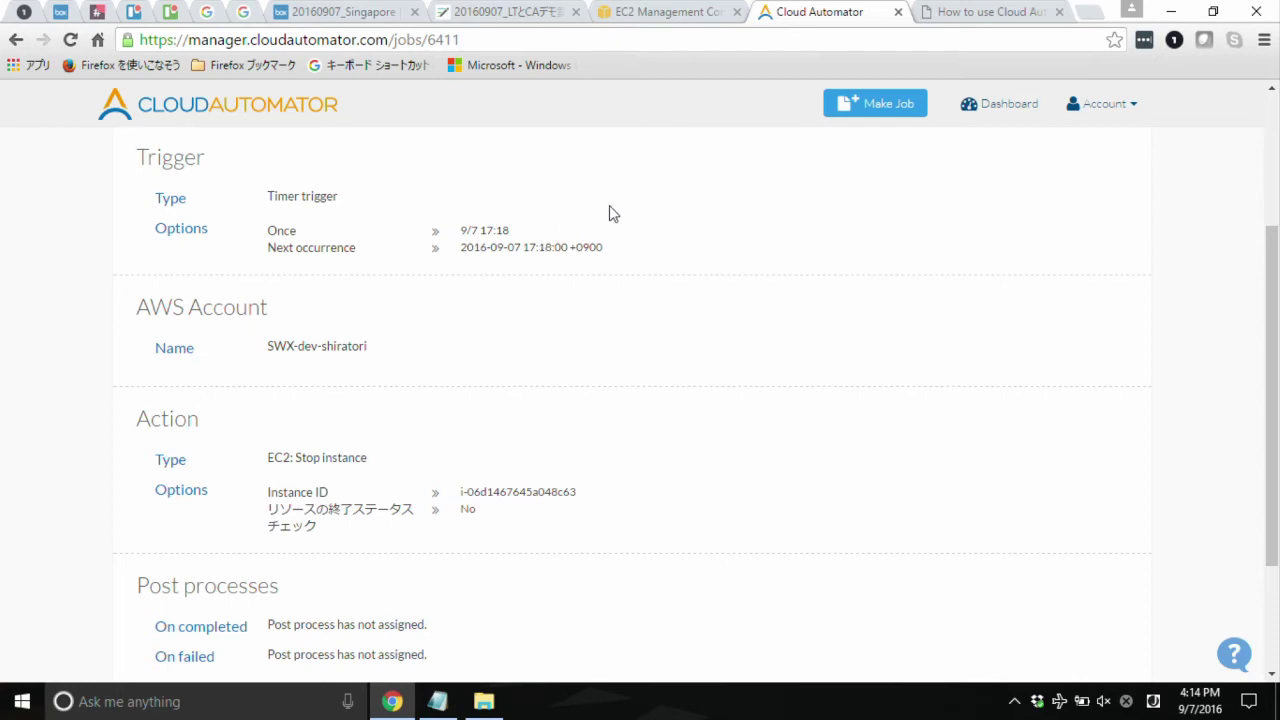
left_click_drag(1271, 350, 1234, 134)
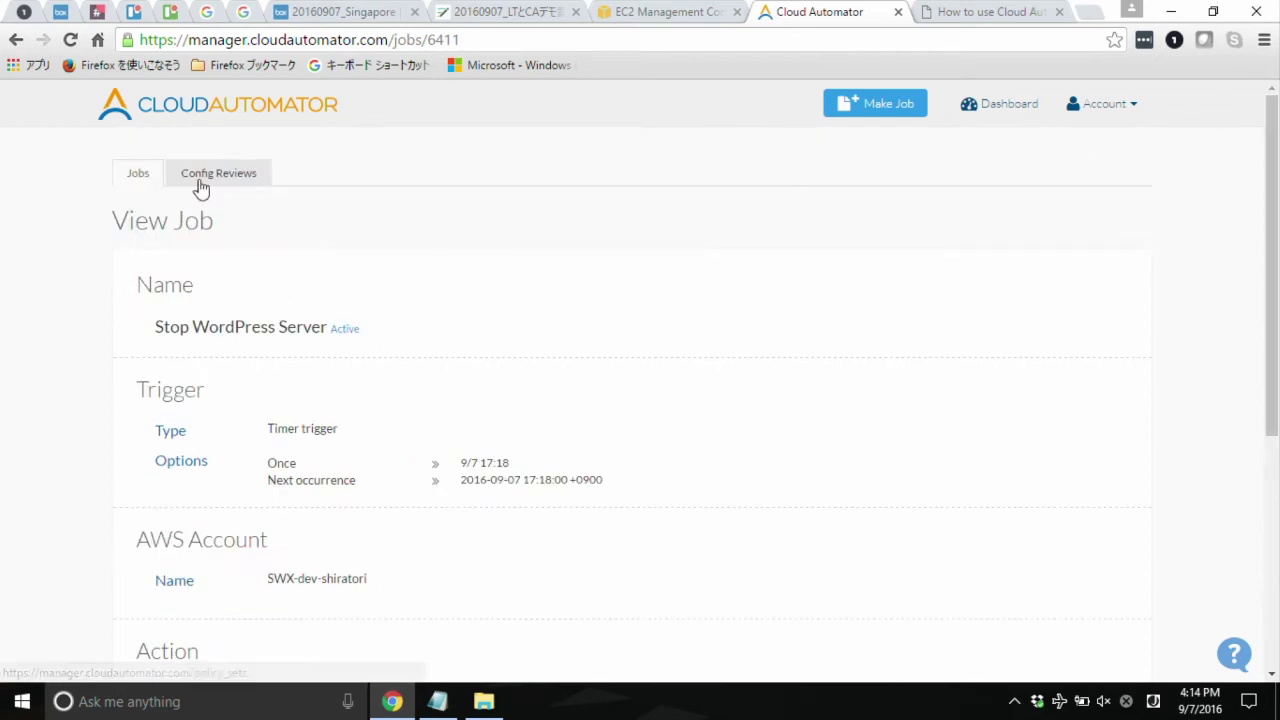
left_click(234, 118)
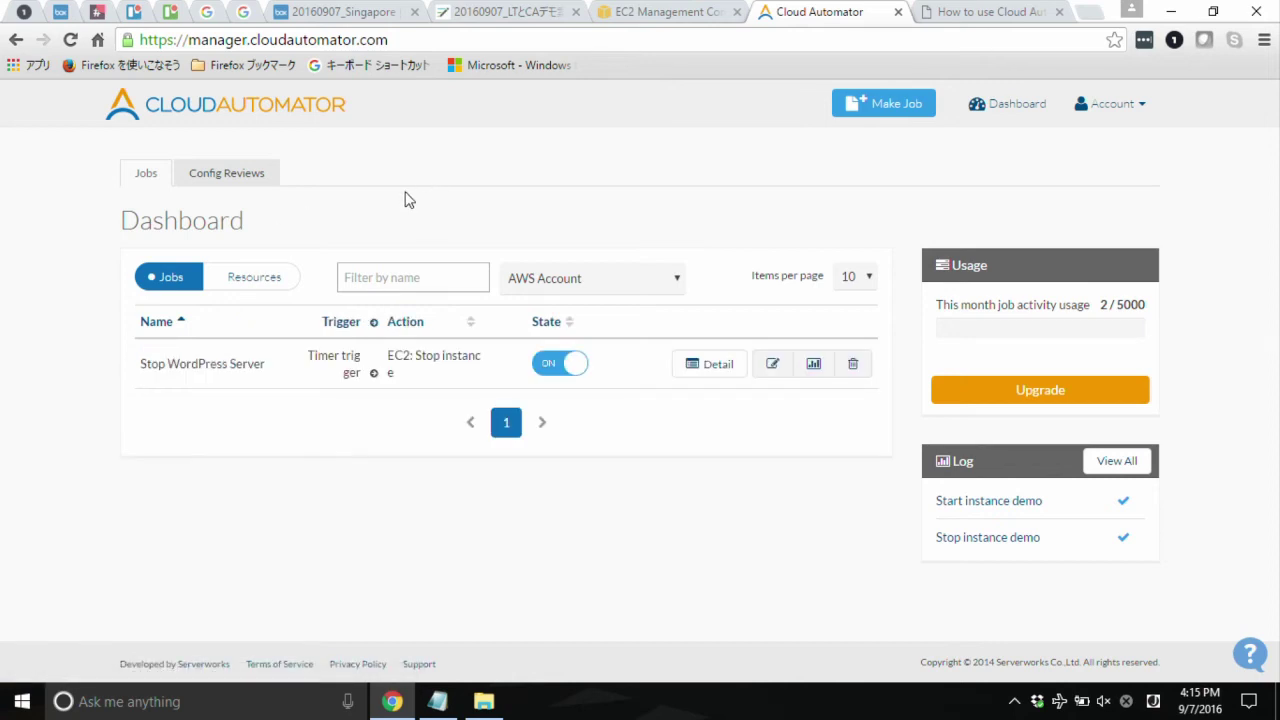
Consult the demo outline in the Box note, return to Cloud Automator and start a new job with Timer trigger
left_click(534, 14)
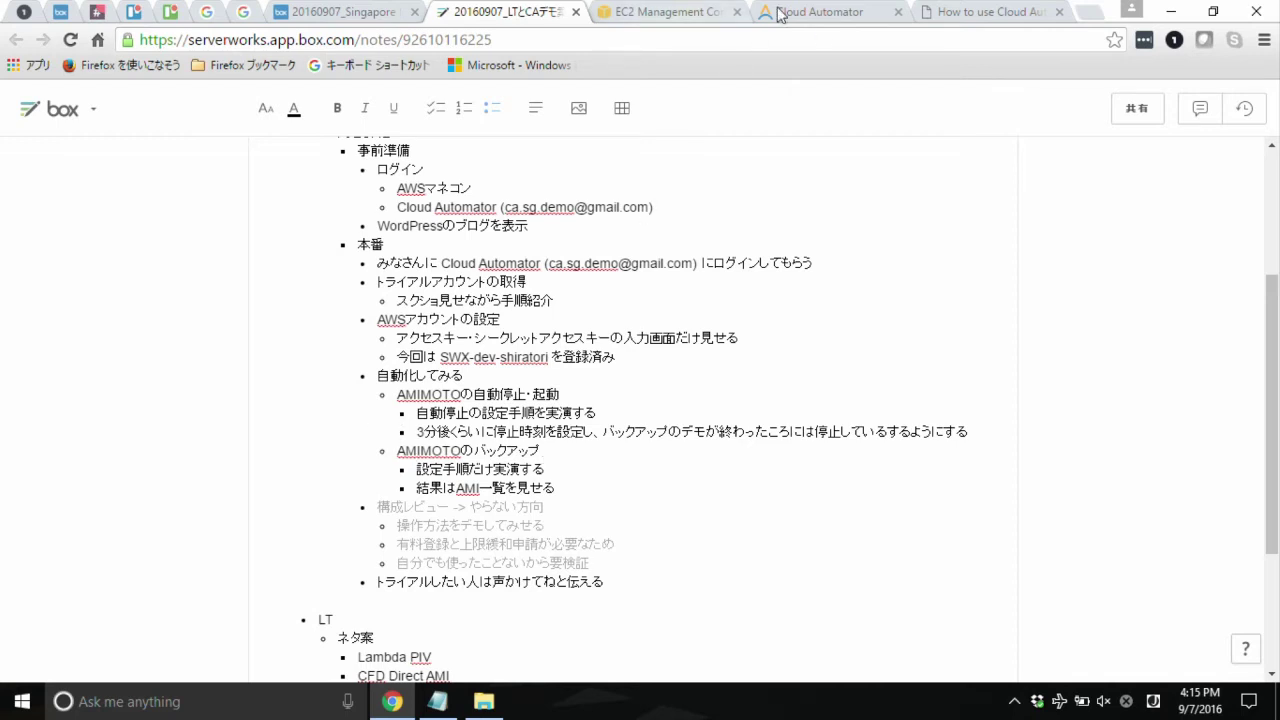
left_click(817, 14)
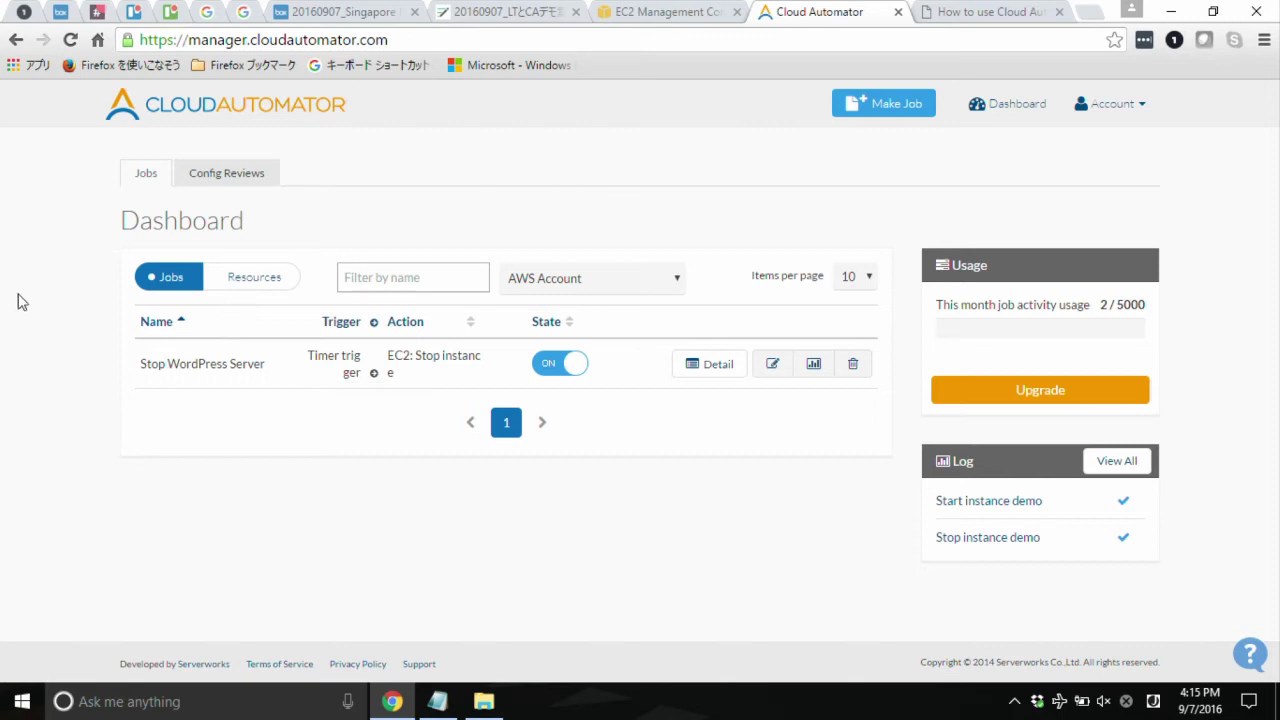
left_click(858, 112)
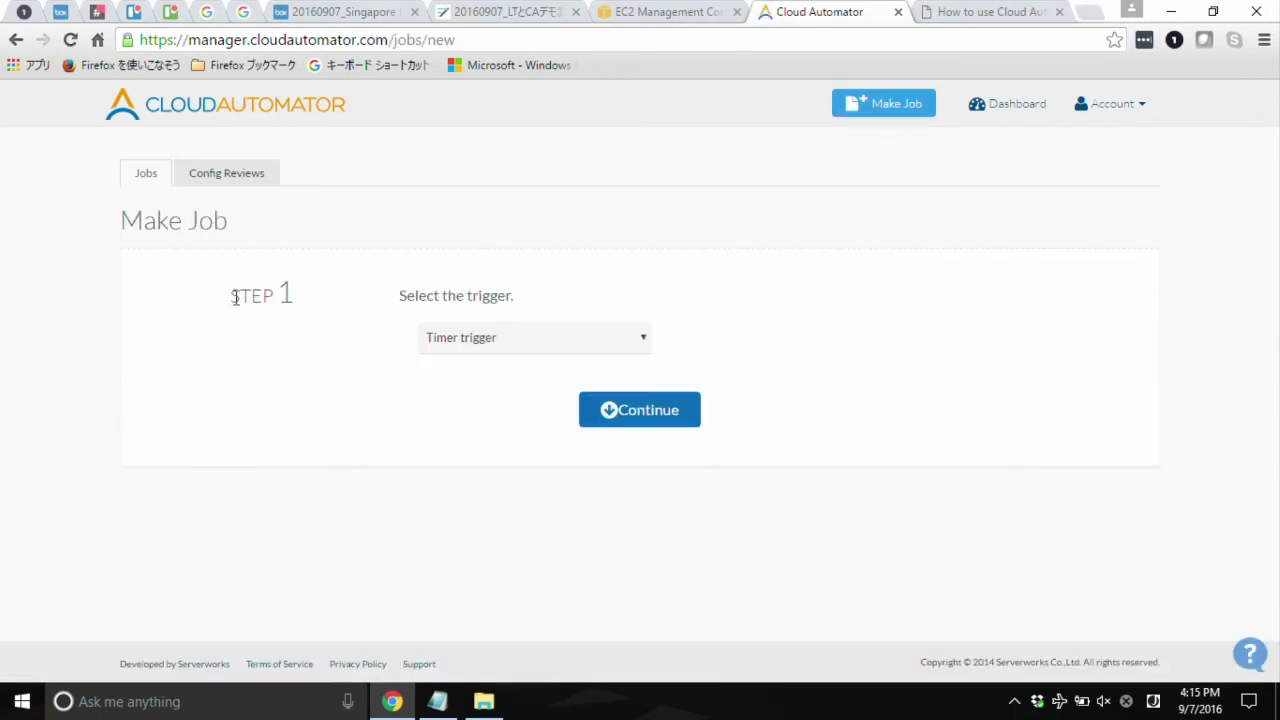
left_click(584, 342)
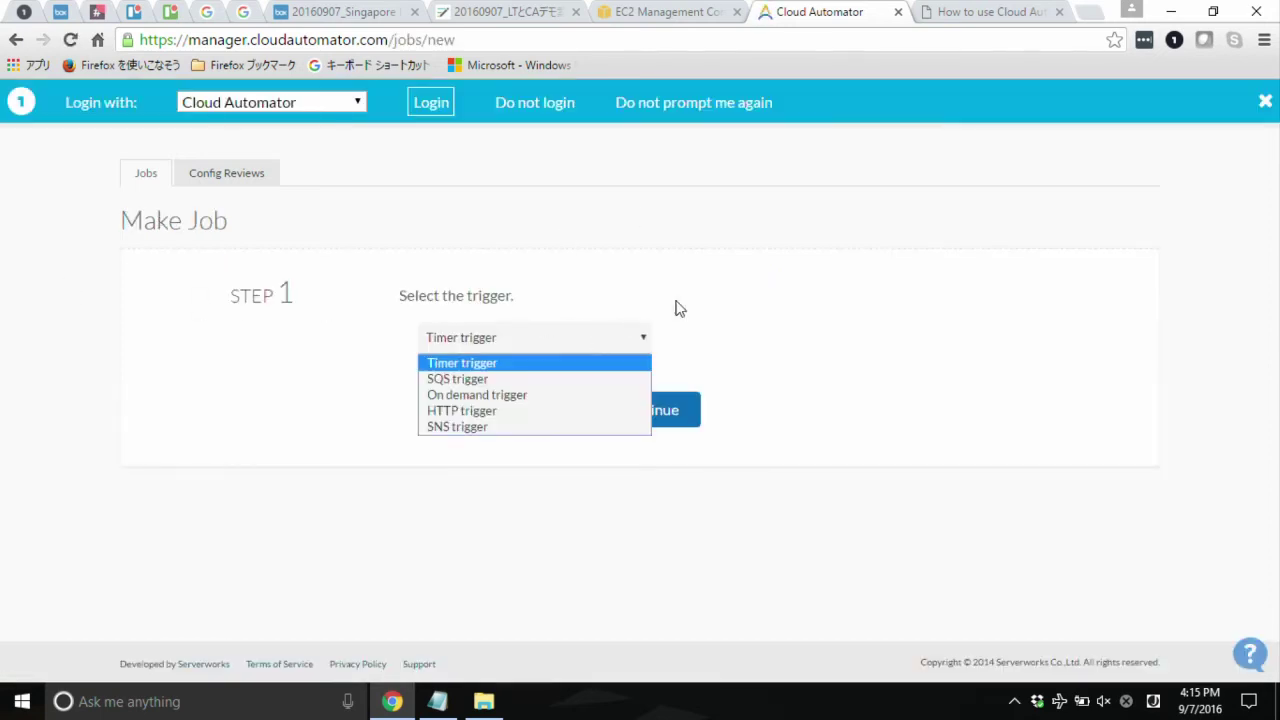
left_click(1265, 101)
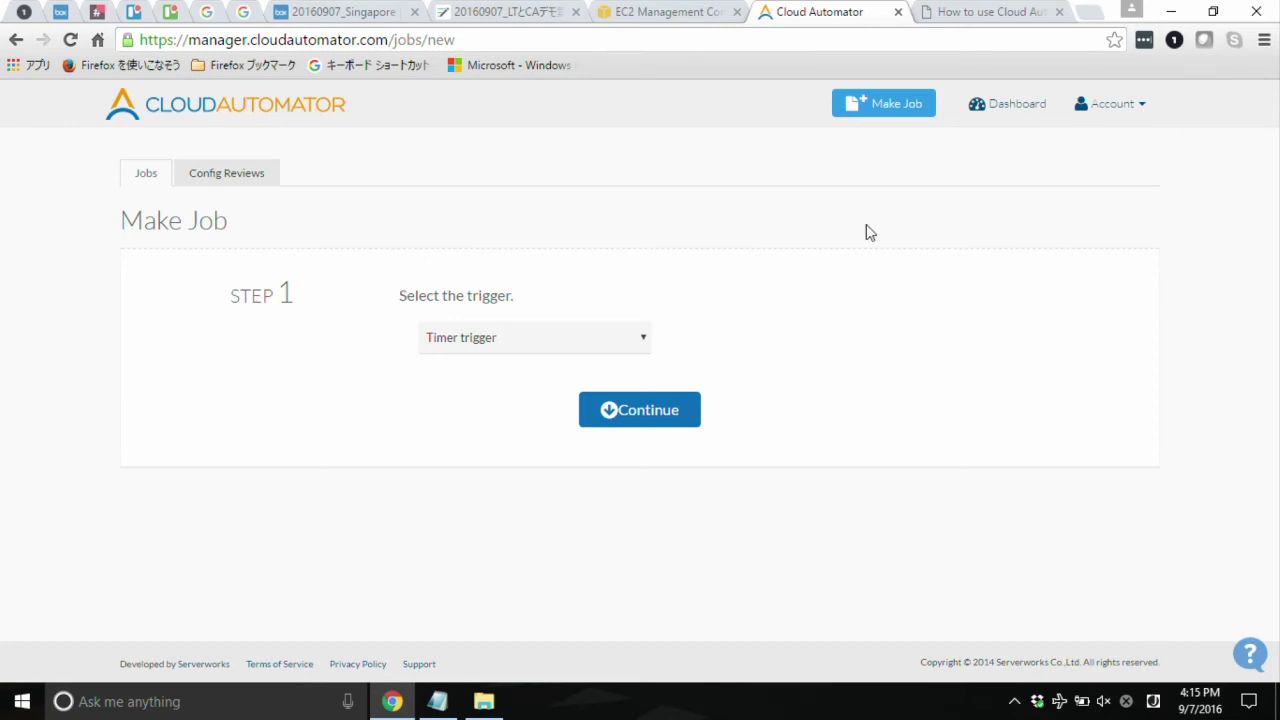
left_click(594, 346)
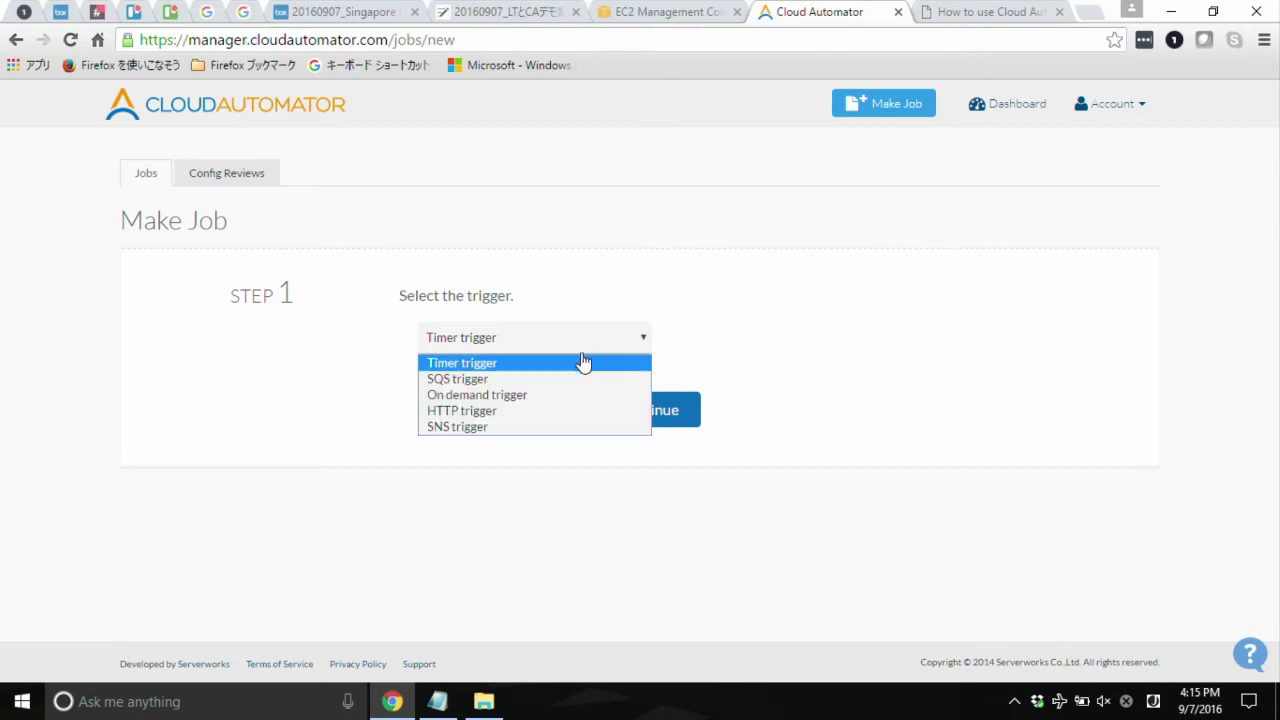
left_click(557, 366)
left_click(640, 422)
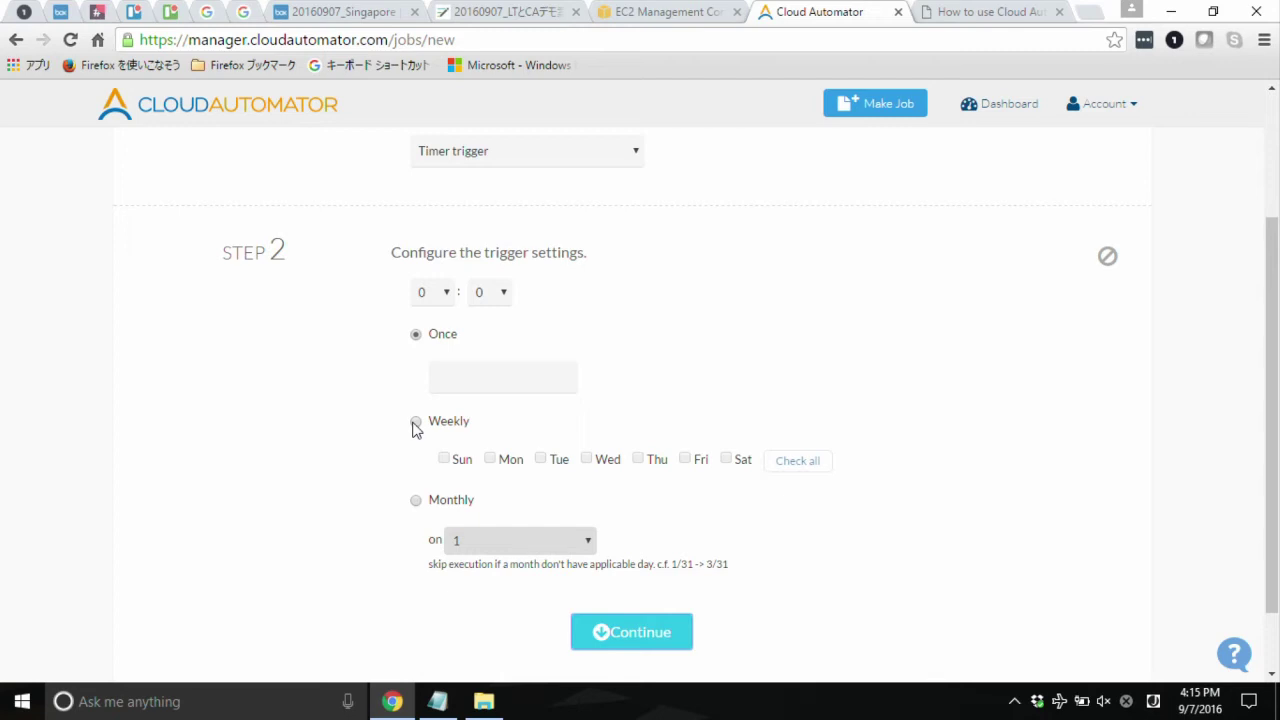
Schedule the trigger weekly on all seven days and continue to the action choice
left_click(415, 423)
left_click(444, 459)
left_click(490, 459)
left_click(542, 460)
left_click(588, 460)
left_click(639, 460)
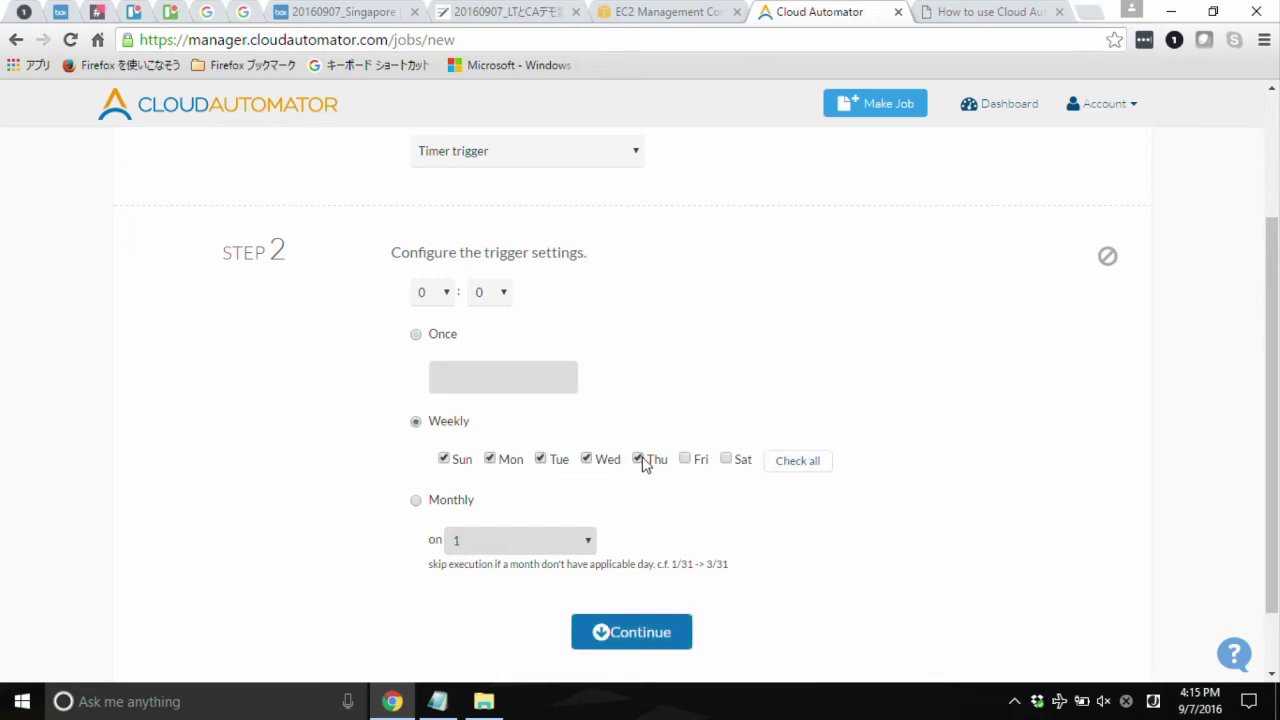
left_click(798, 461)
left_click_drag(1272, 440, 1191, 523)
left_click(594, 554)
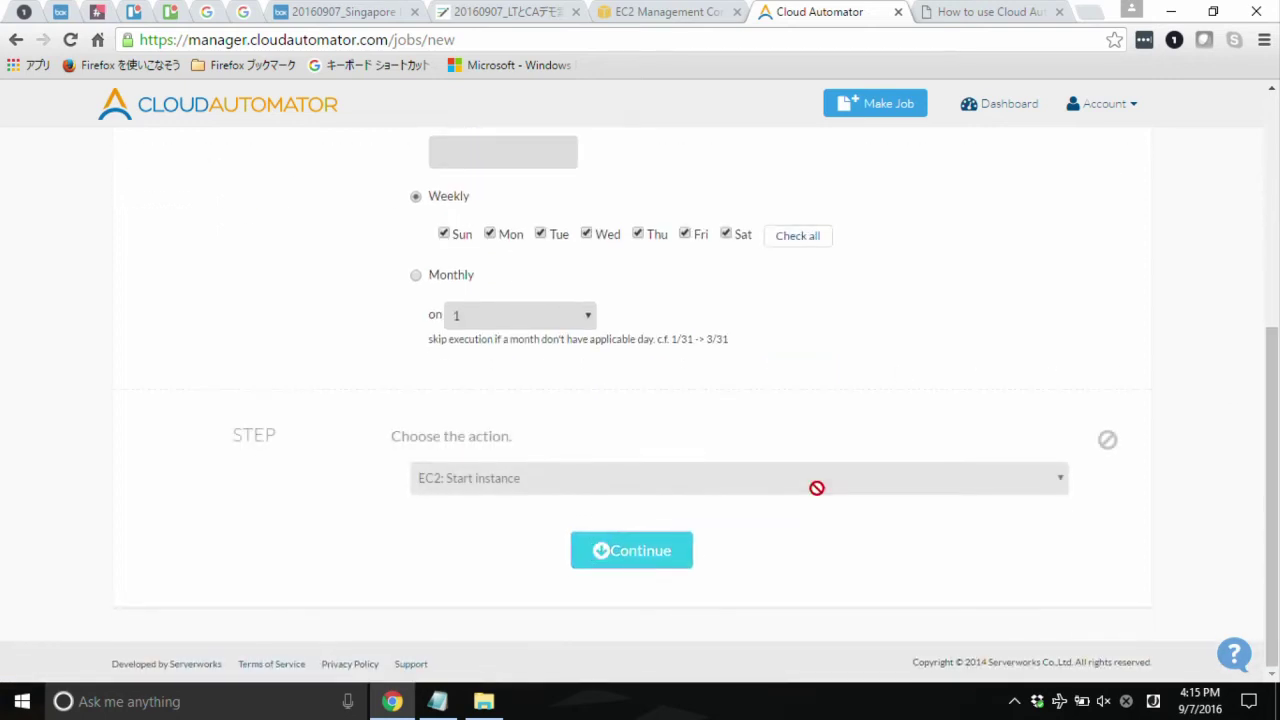
Choose "EC2: Create AMI" as the job's action and continue with the preselected AWS account
left_click(977, 478)
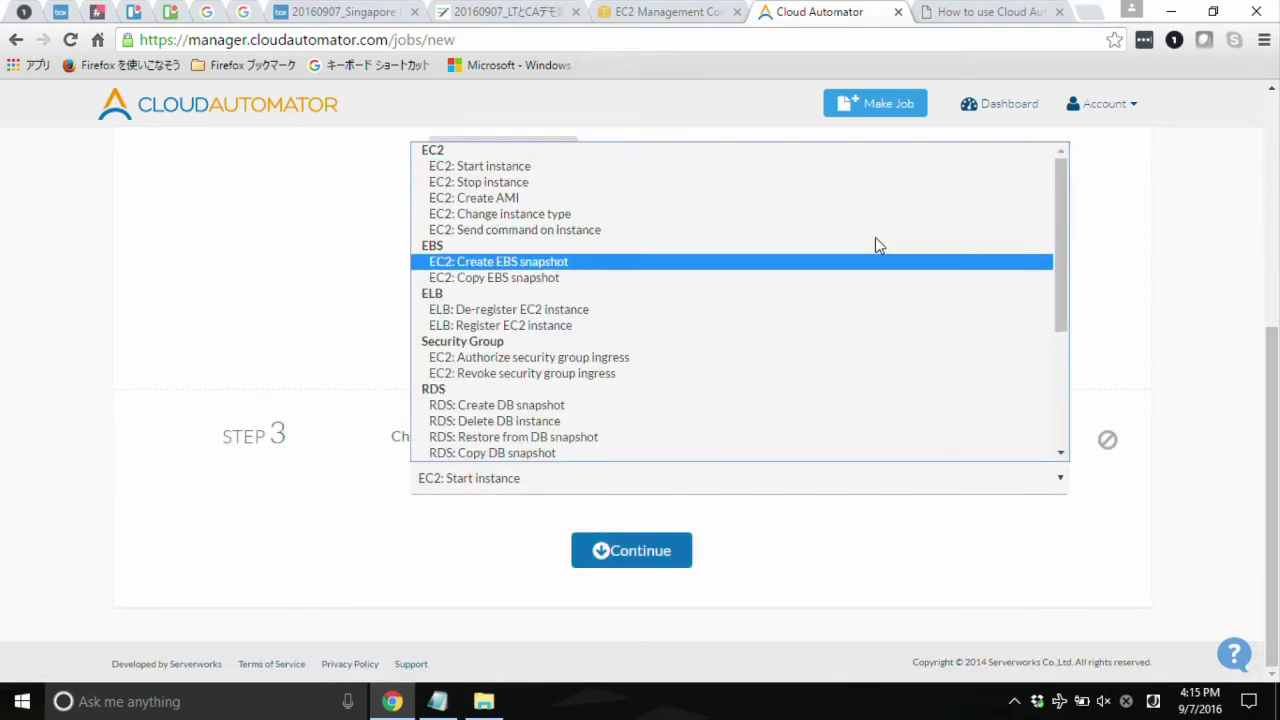
left_click(845, 200)
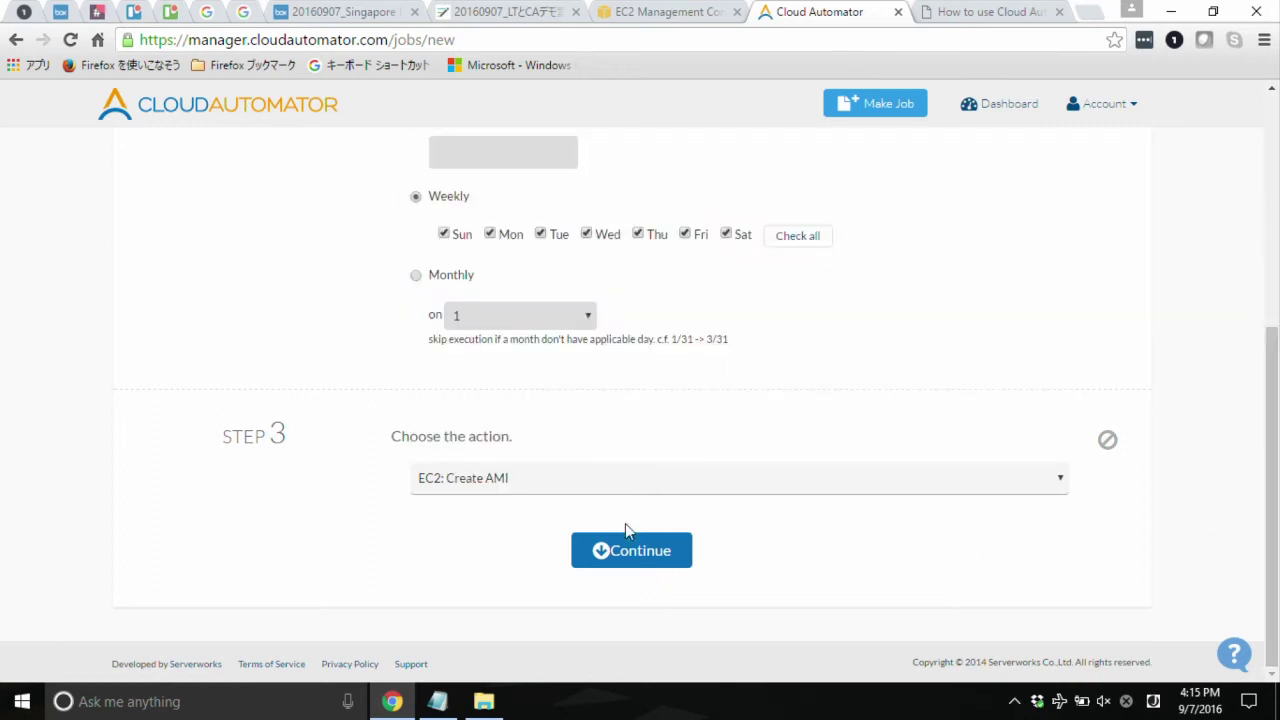
left_click(620, 556)
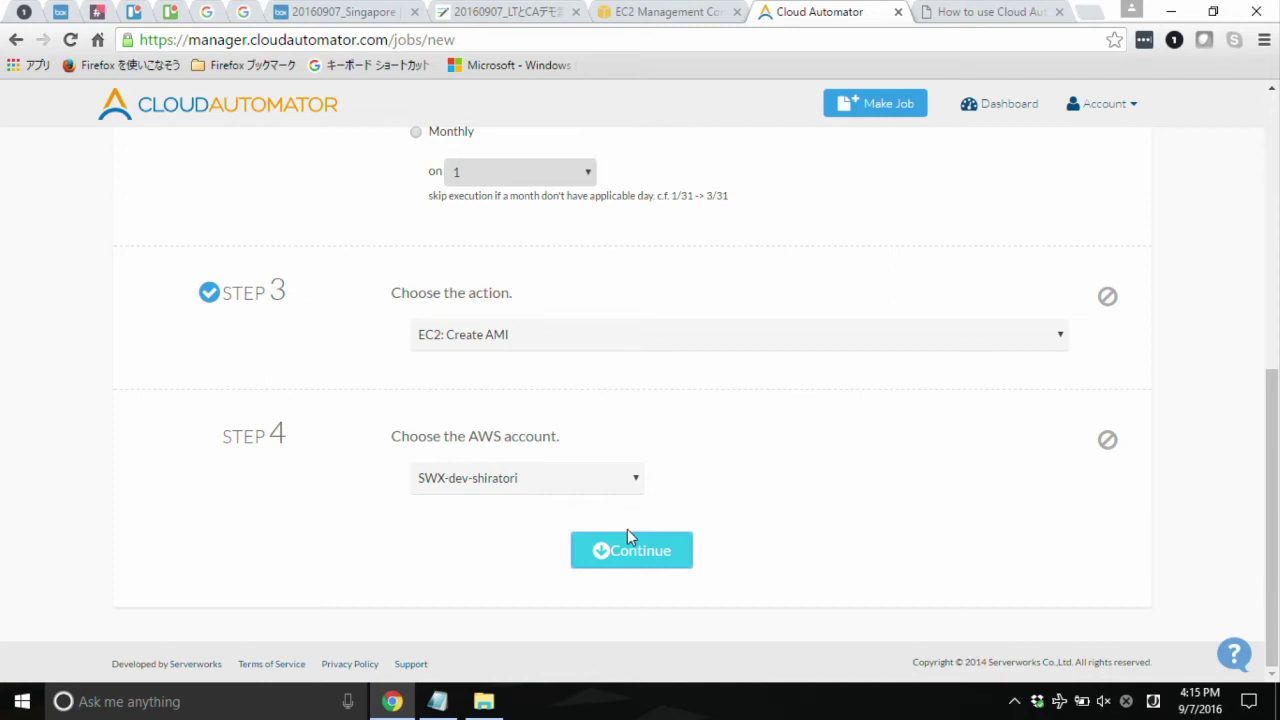
left_click(616, 556)
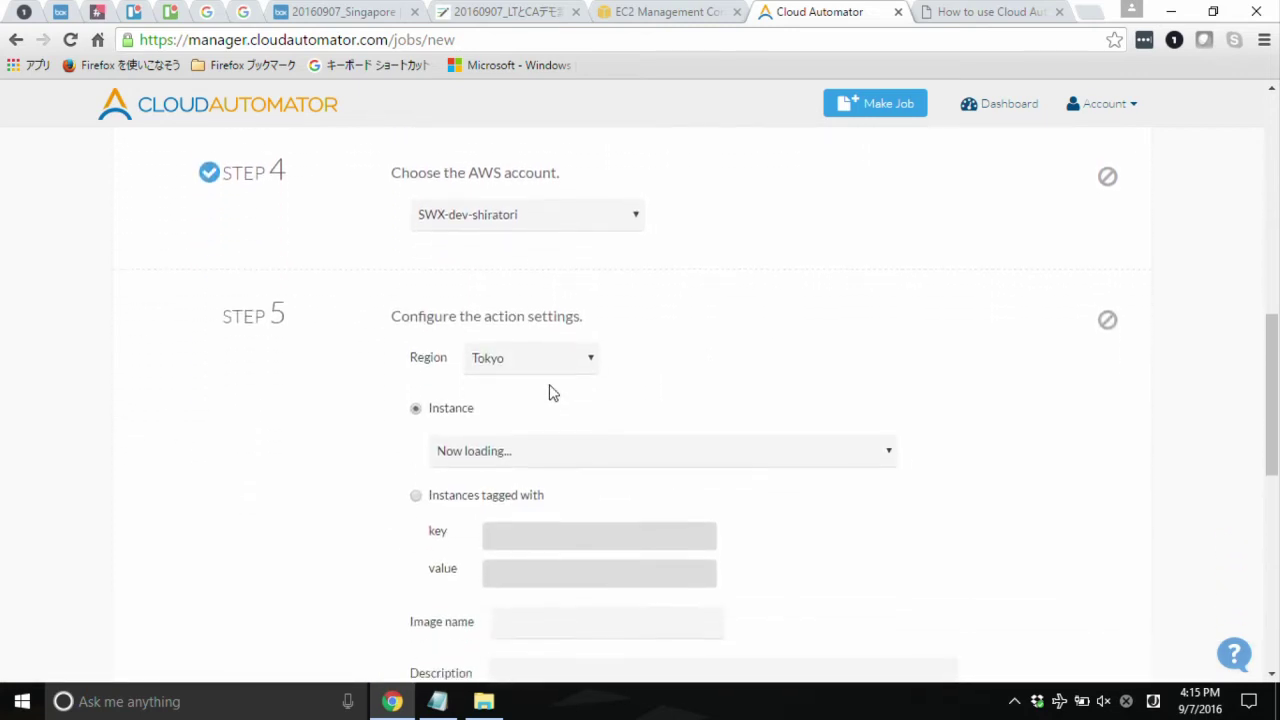
Set the AMI action's region to Singapore and select the WordPress instance
left_click(555, 300)
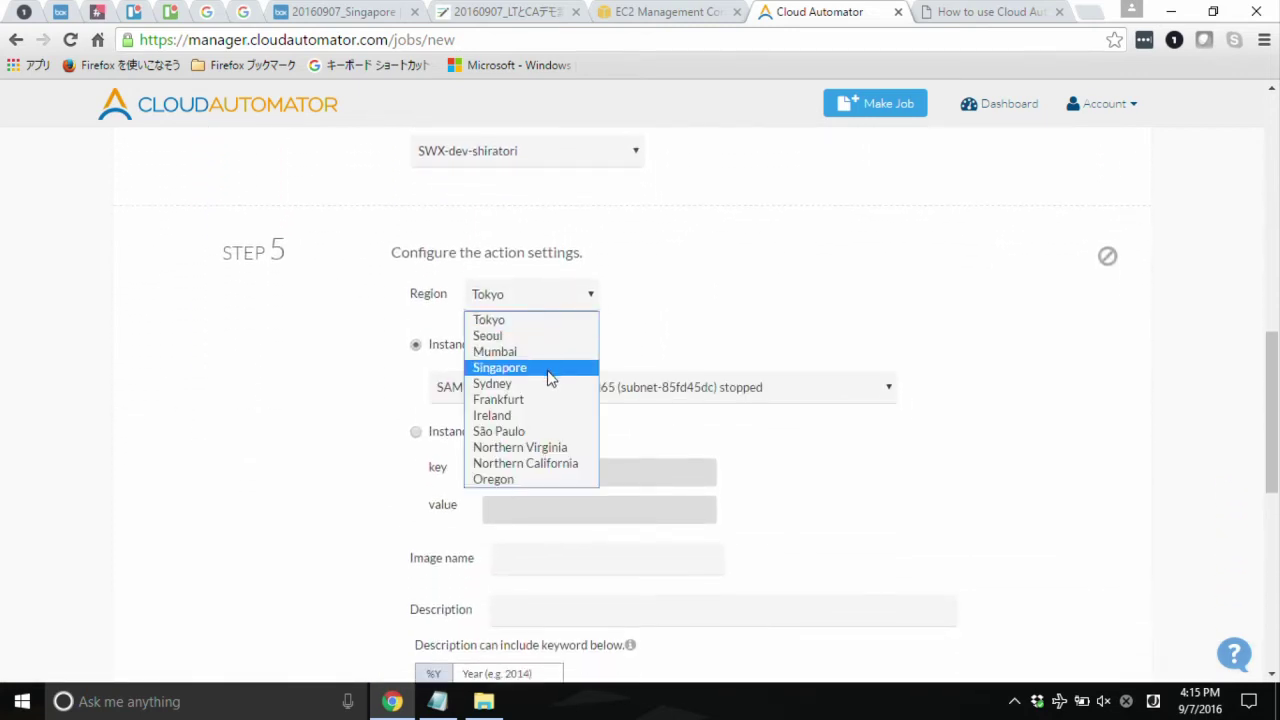
left_click(551, 366)
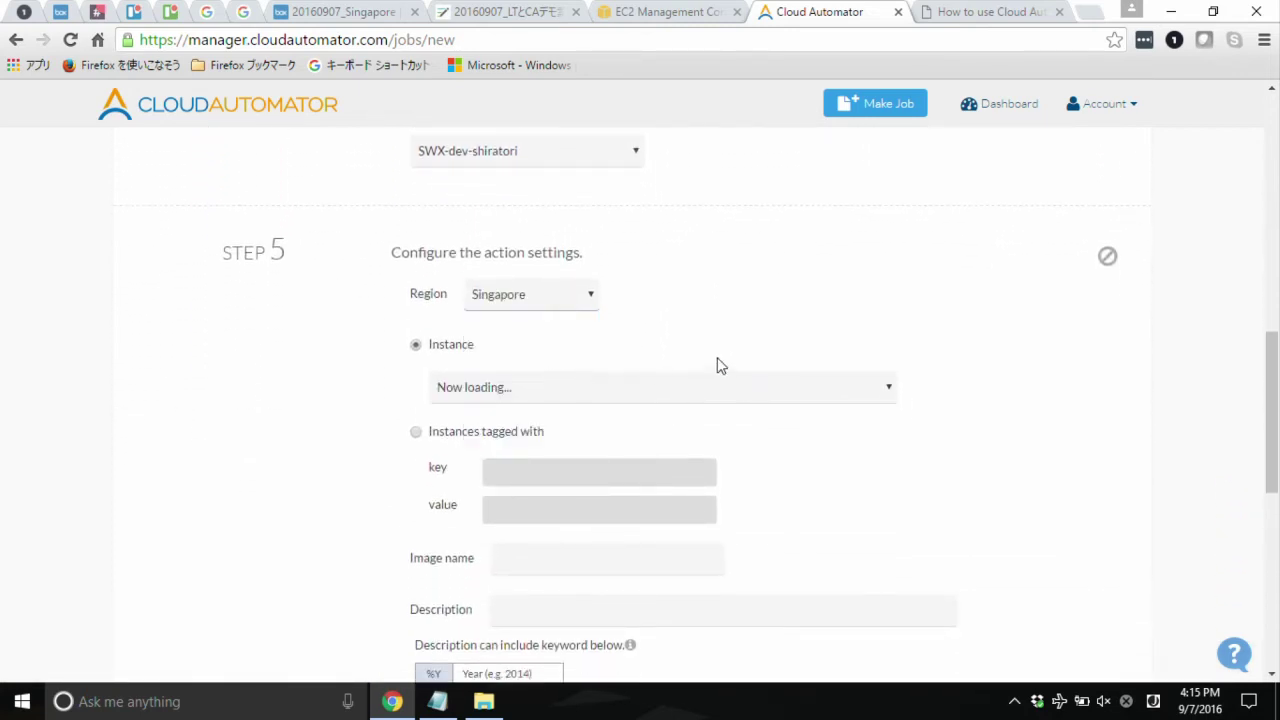
left_click(893, 395)
left_click(857, 420)
Name the image "Backup of WordPress" and enter the description "Backup on %Y%m%d"
left_click_drag(1274, 463, 1274, 619)
scroll(625, 348, "up", 4)
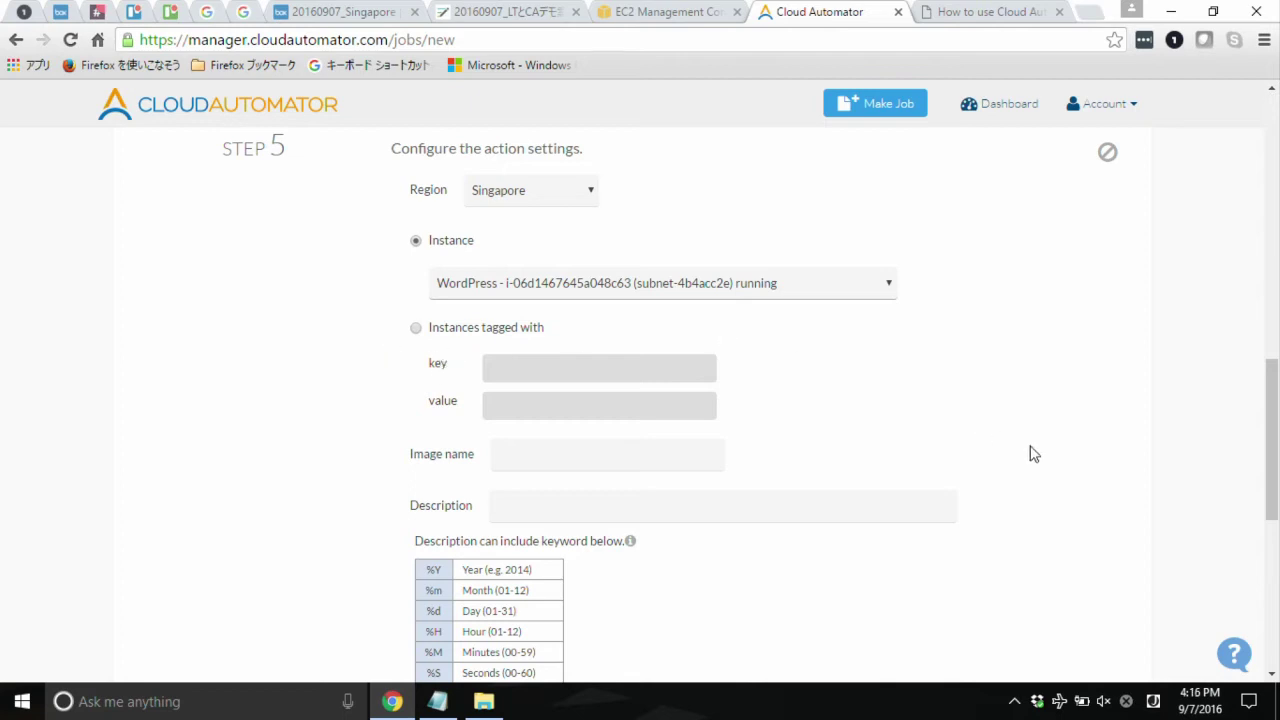
scroll(1155, 468, "down", 2)
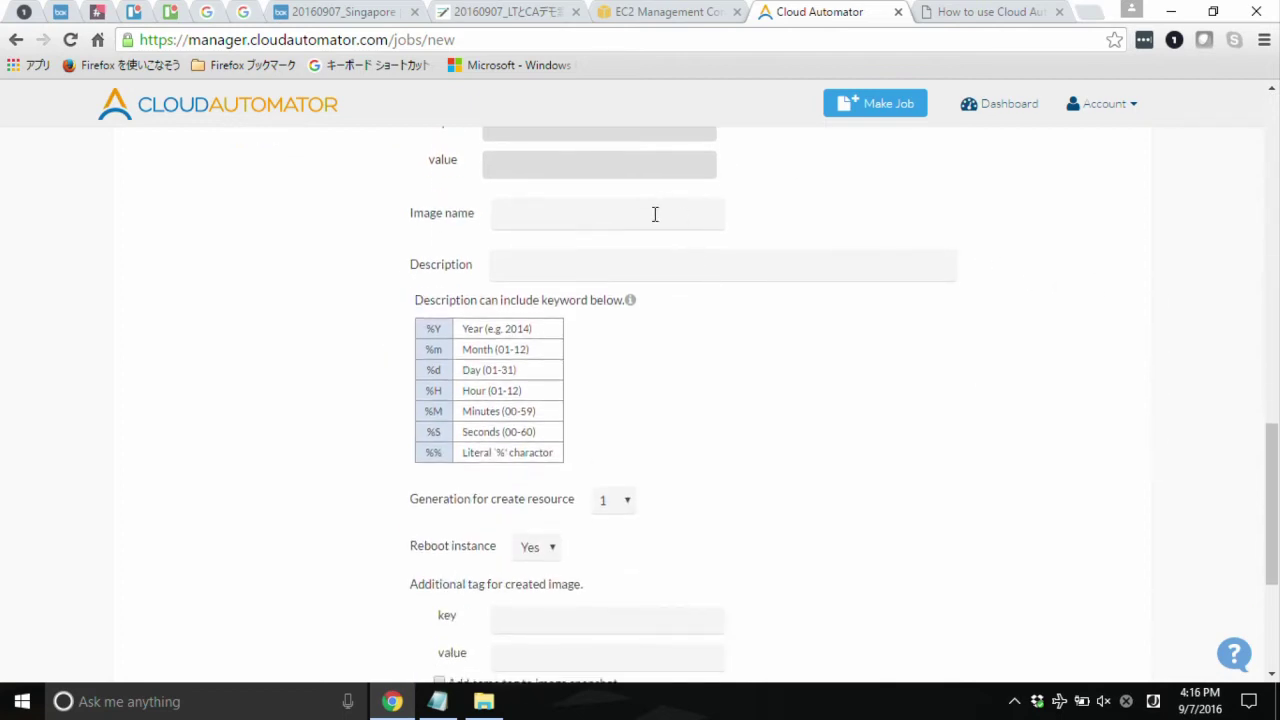
left_click(547, 201)
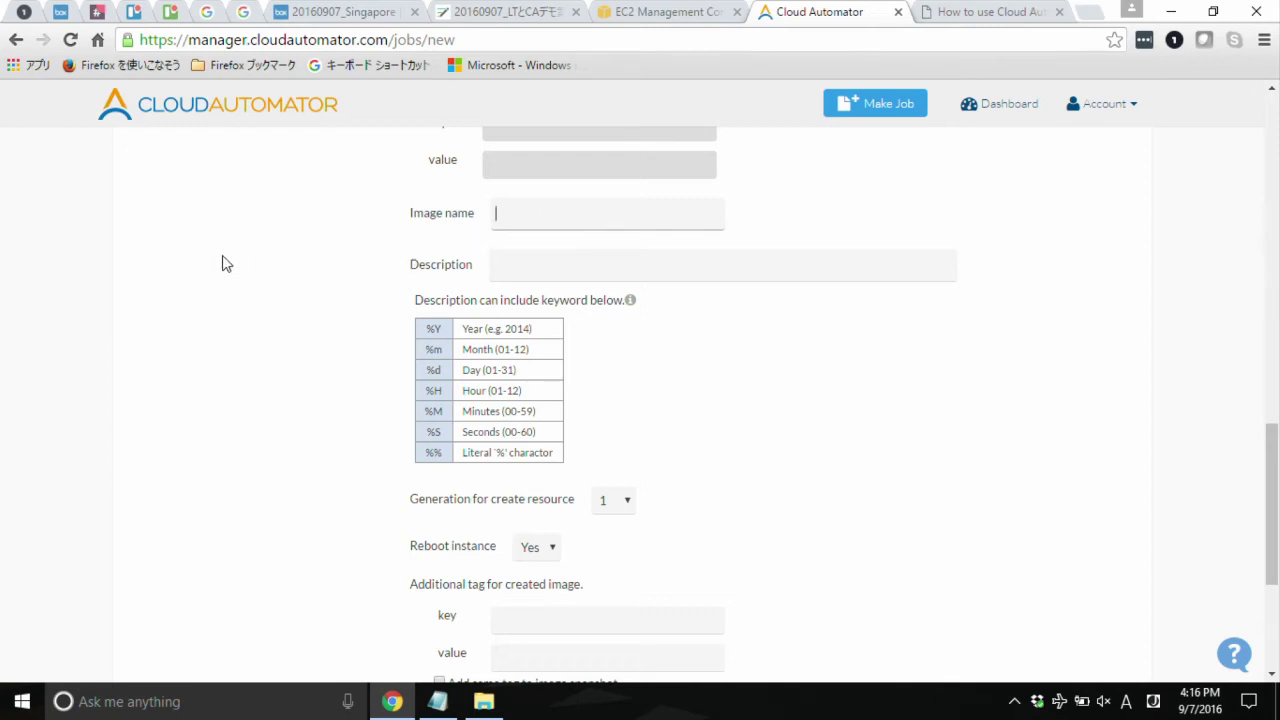
left_click(494, 270)
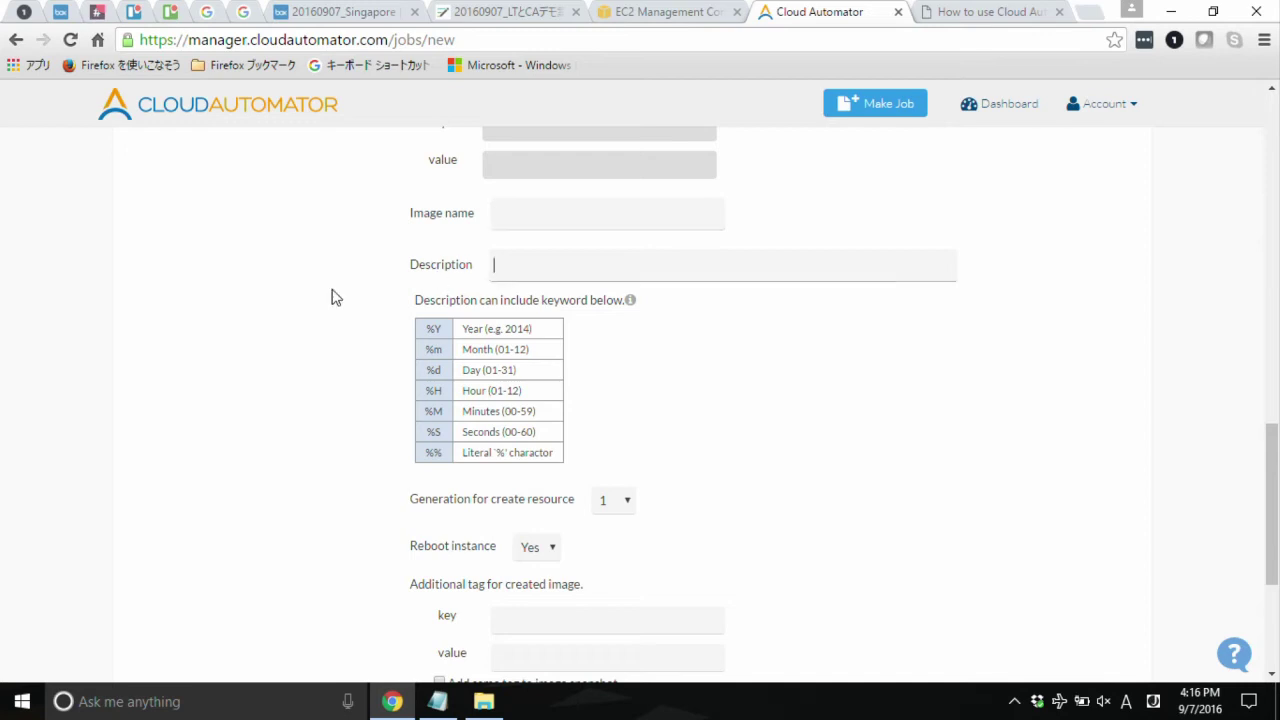
left_click(543, 222)
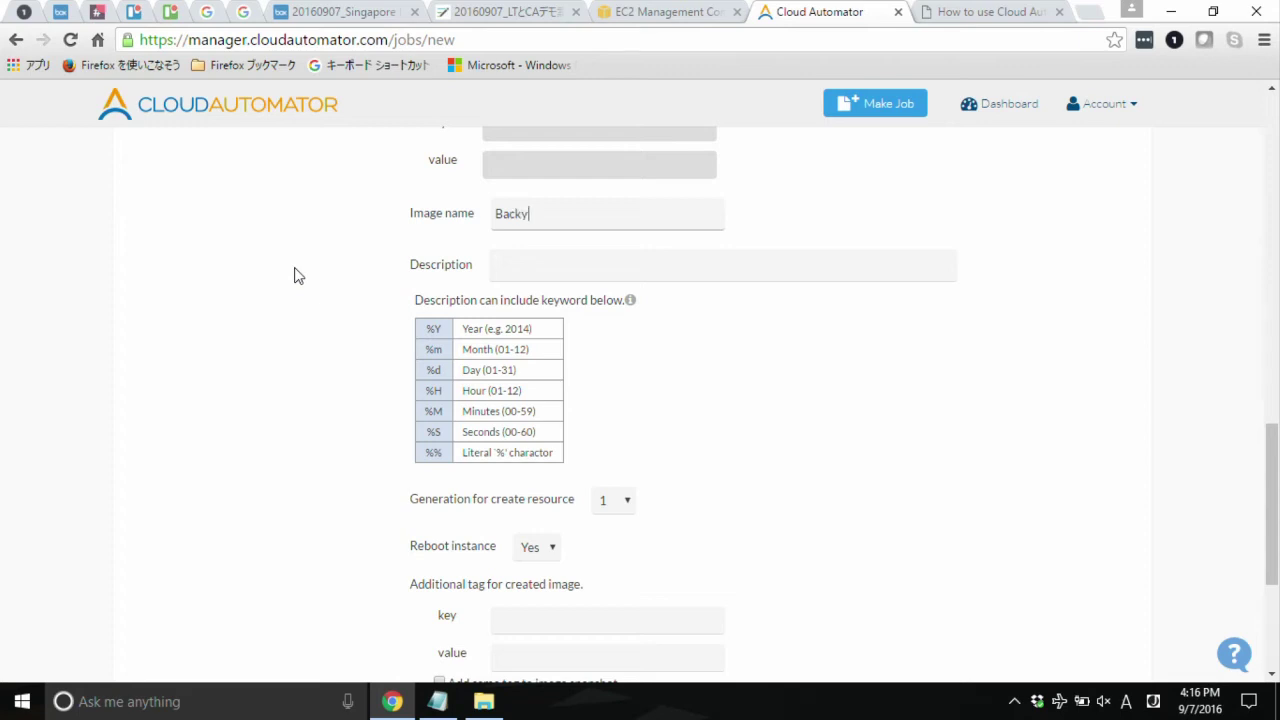
key("BackSpace")
key("BackSpace")
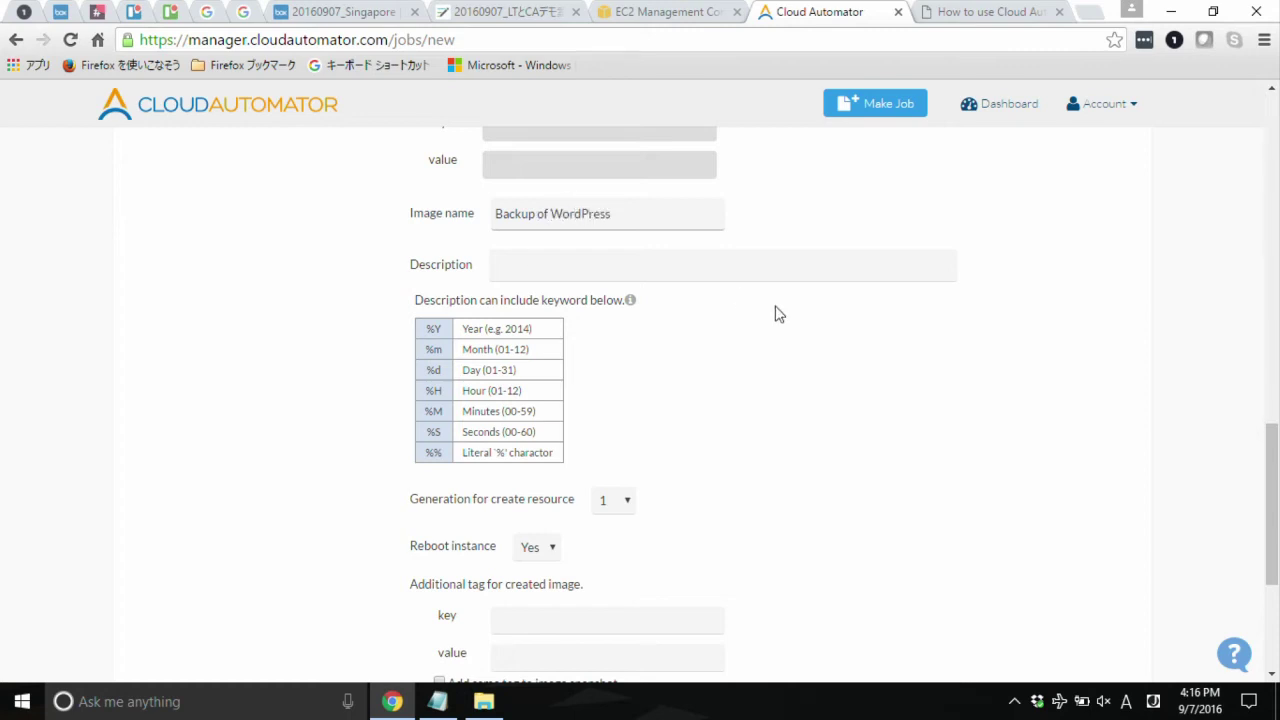
left_click(340, 301)
left_click(538, 256)
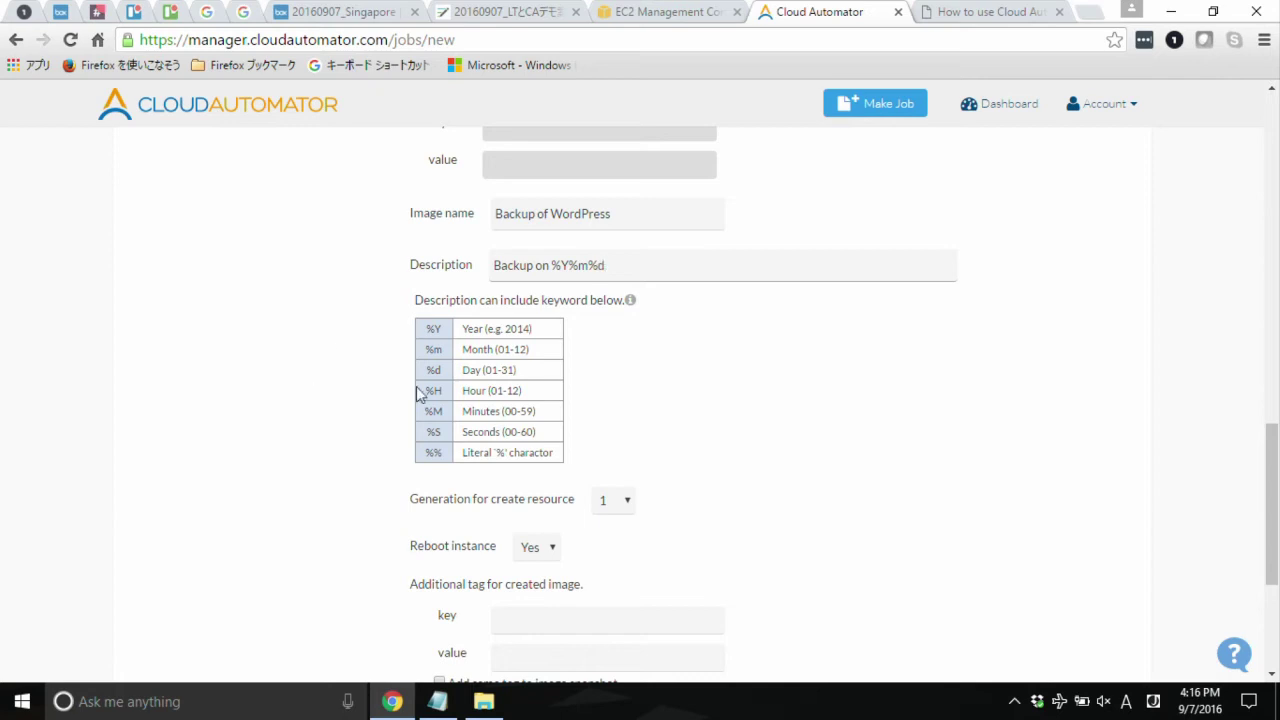
Set the generation for created resources to 5, keep instance reboot at Yes and continue to the post processes
scroll(1277, 541, "down", 3)
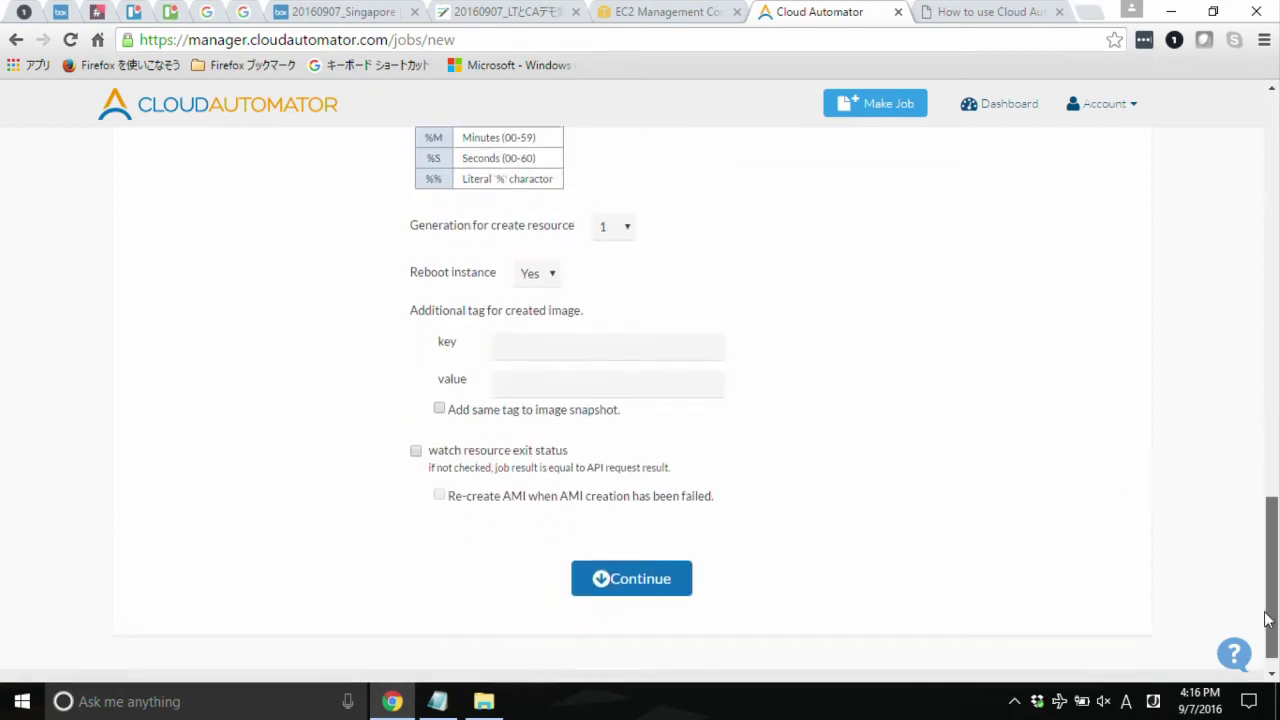
left_click(621, 222)
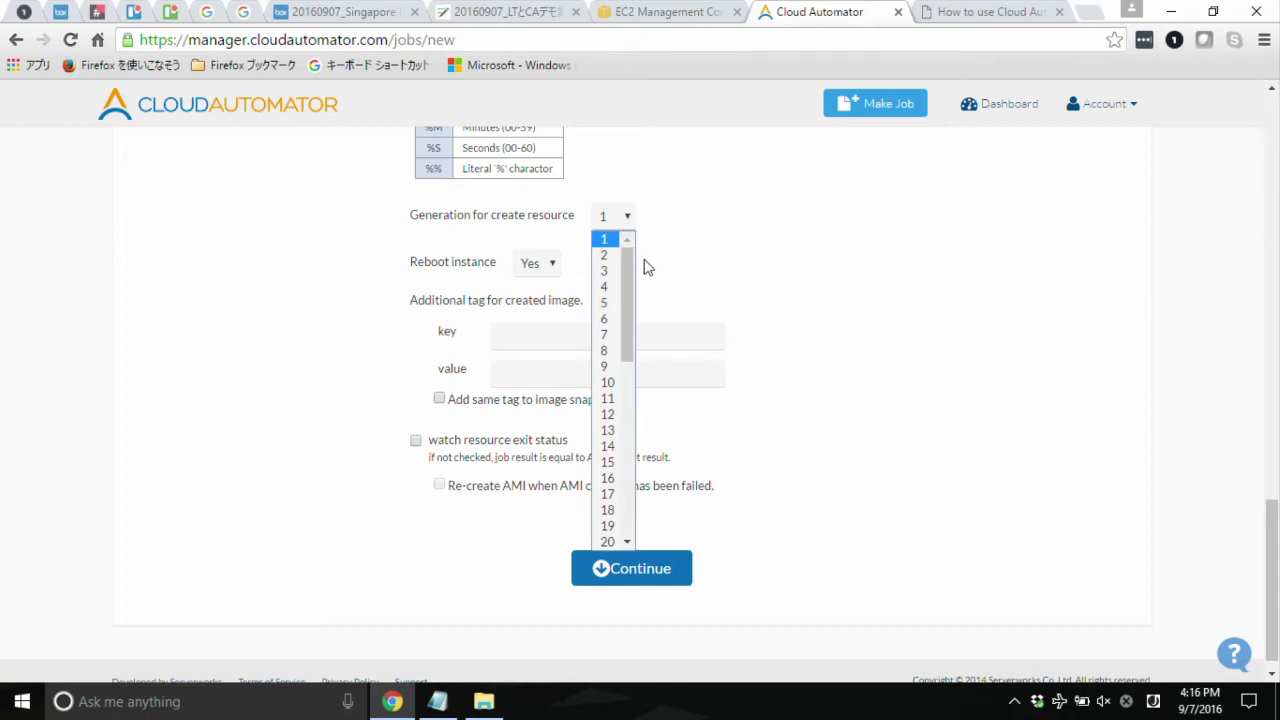
left_click(612, 302)
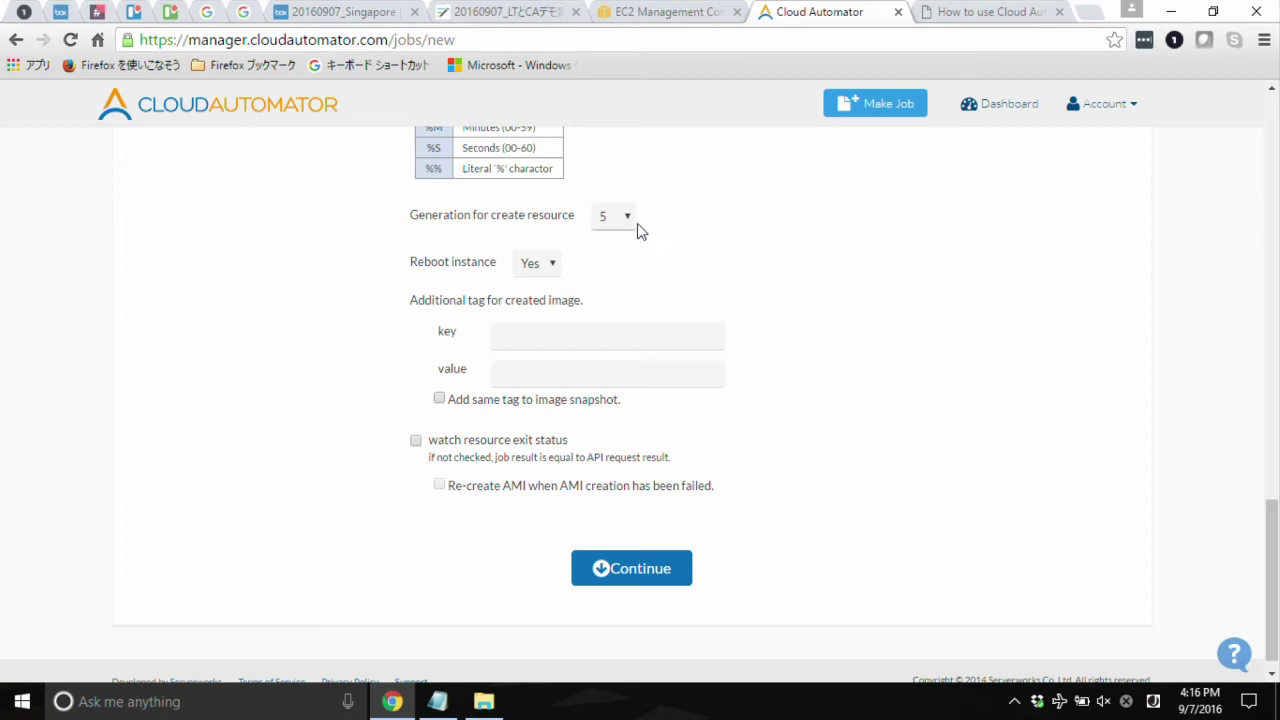
left_click(630, 224)
left_click(610, 305)
left_click(555, 276)
left_click(640, 272)
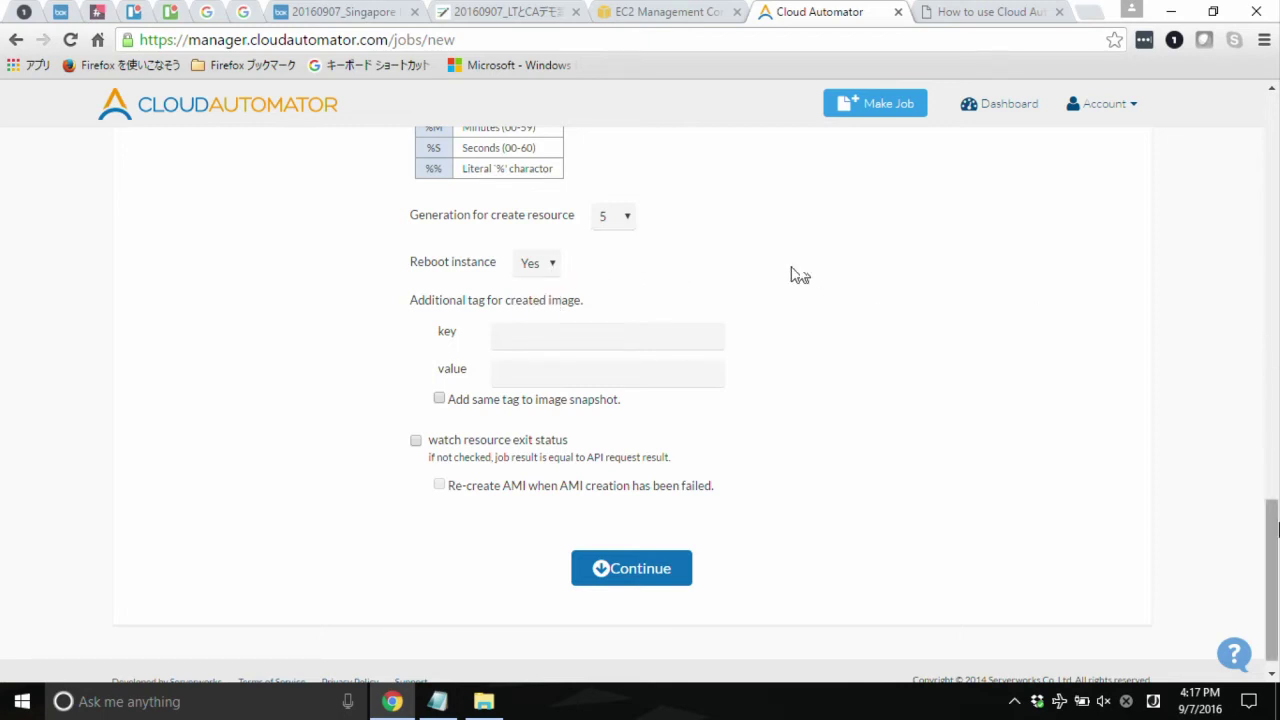
scroll(797, 274, "down", 1)
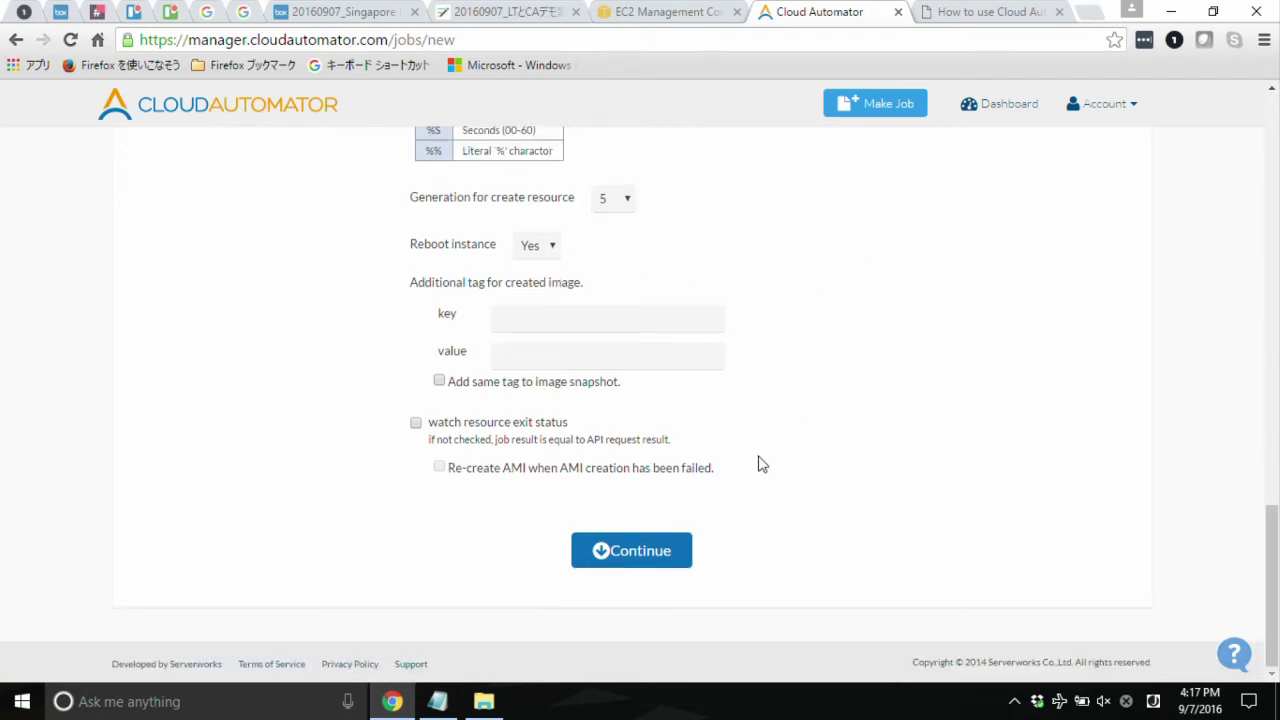
left_click(677, 551)
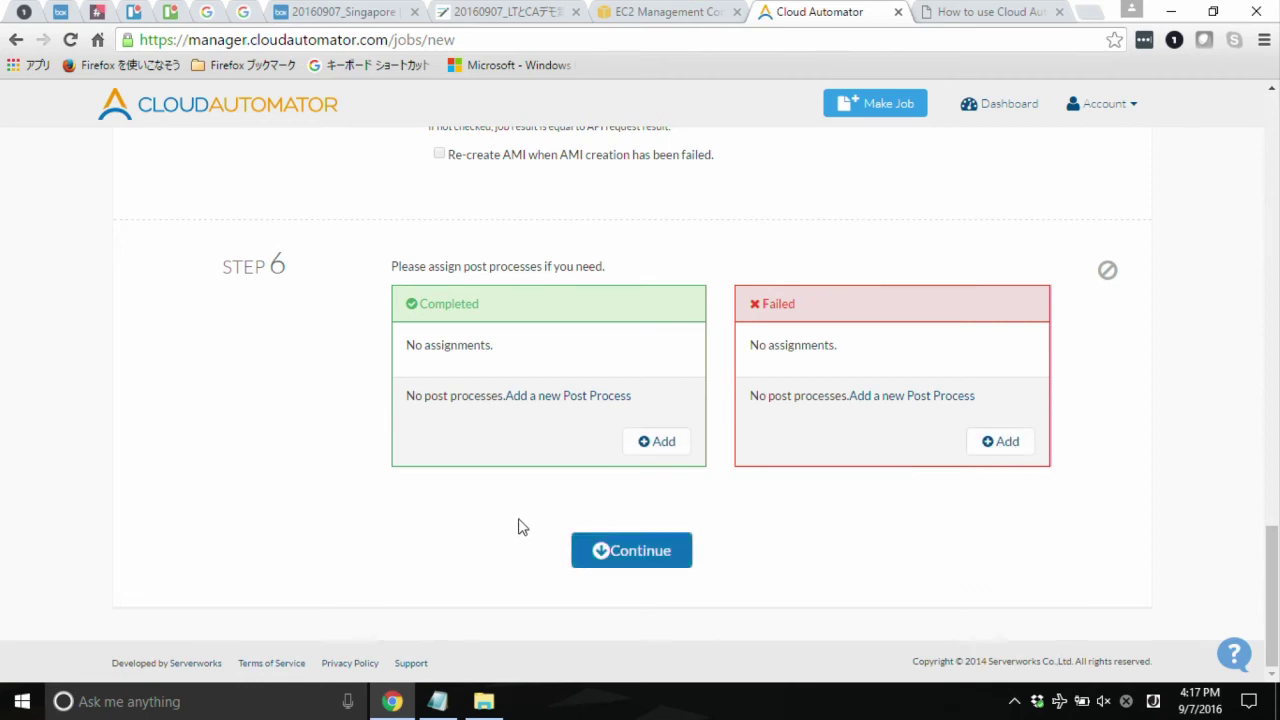
Continue without post processes, name the job "Backup for WordPress Server" and submit it
left_click(621, 561)
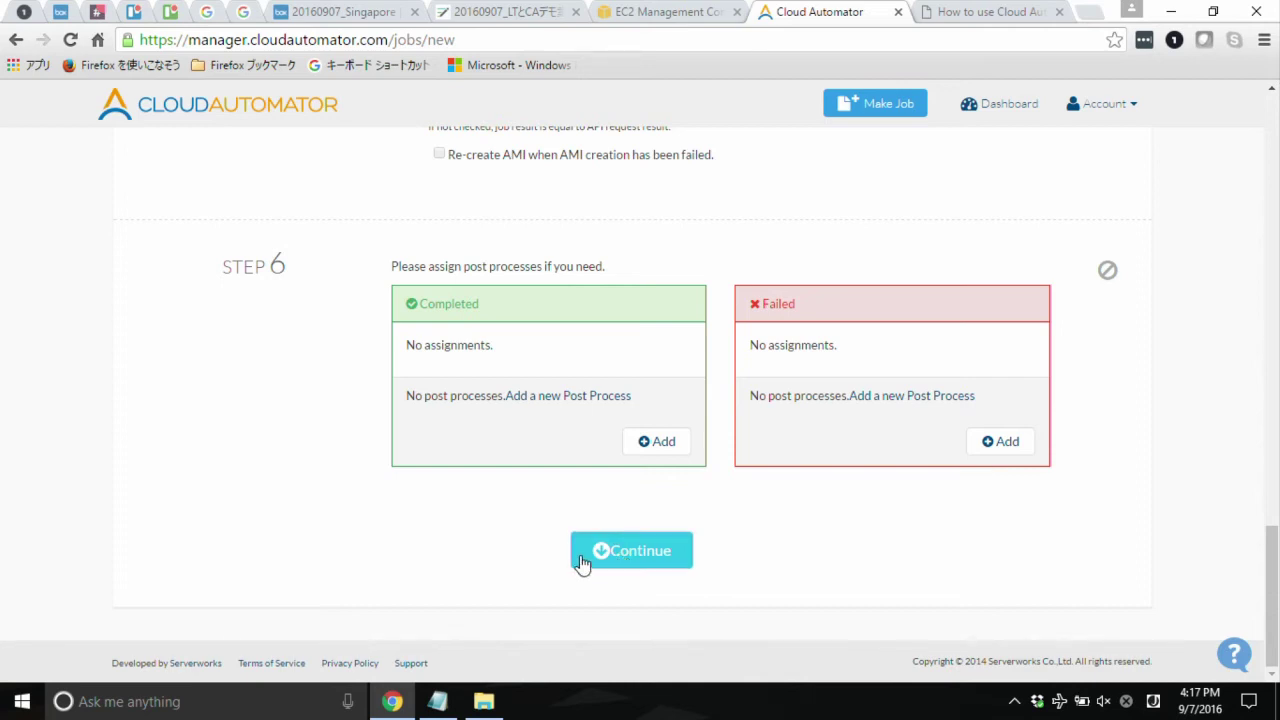
left_click(583, 562)
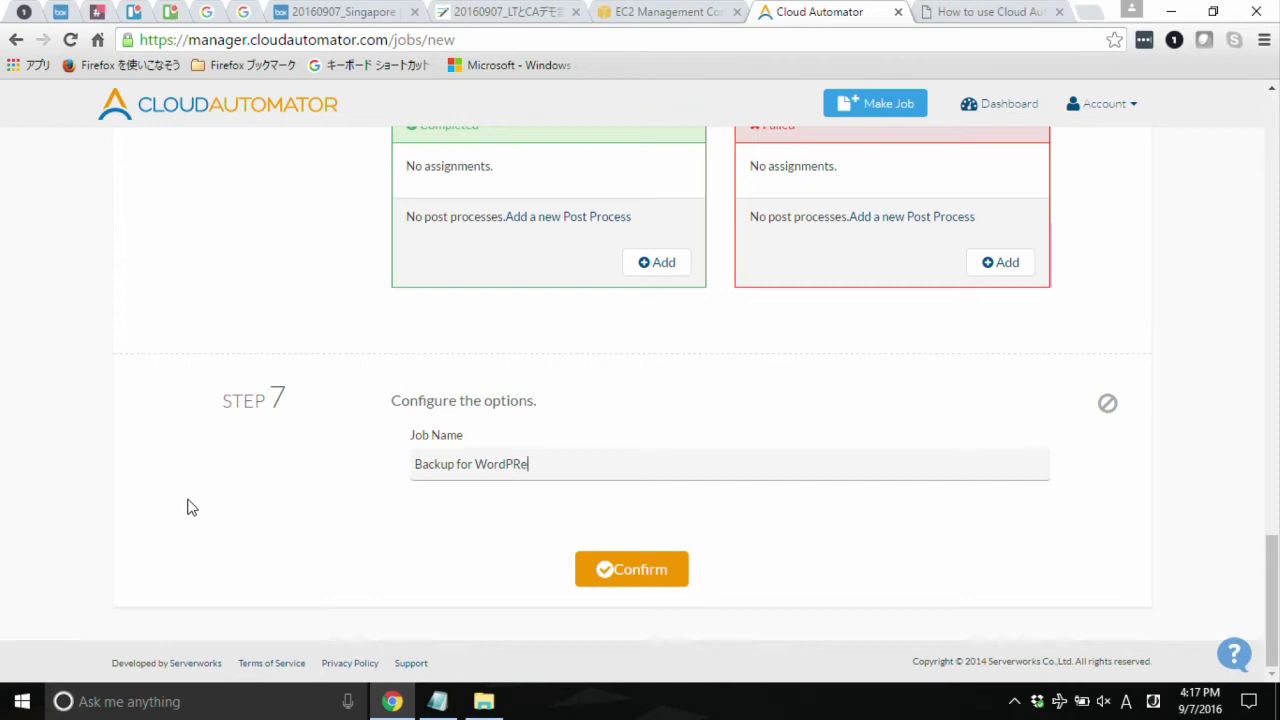
key("BackSpace")
key("BackSpace")
left_click(598, 583)
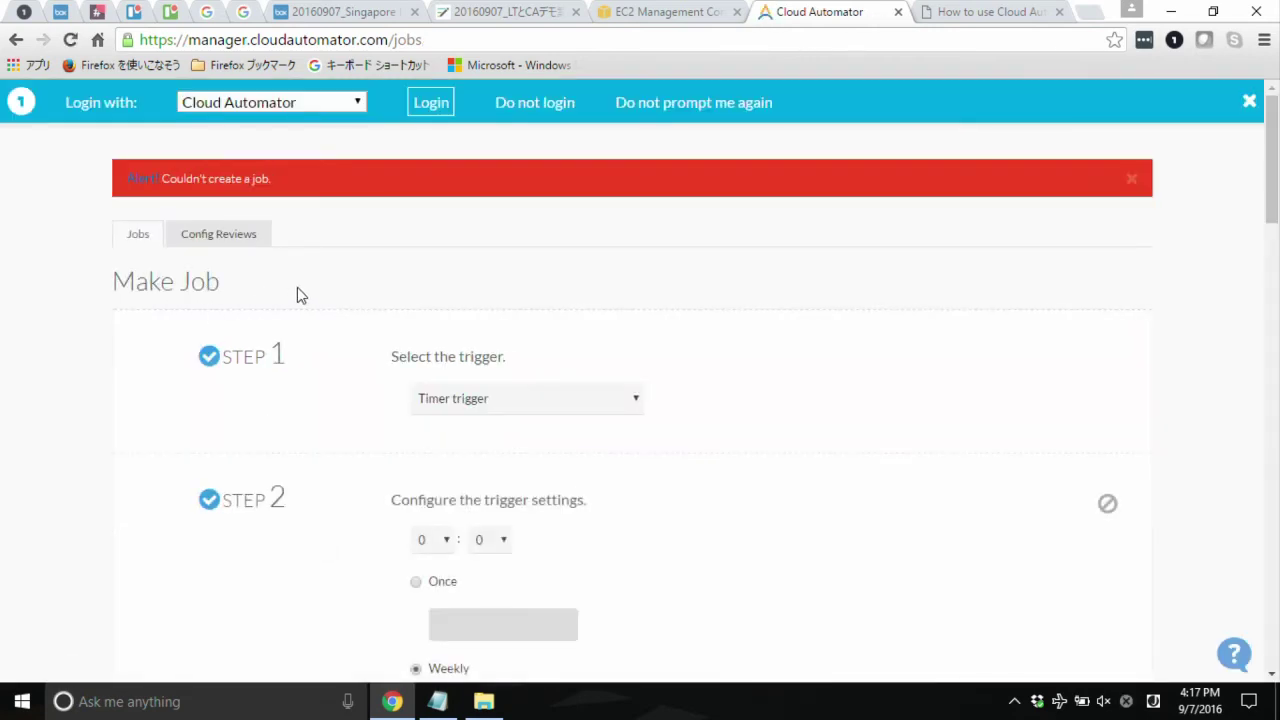
Dismiss the login prompt and set the weekly timer trigger's time to 3:00
left_click(1250, 102)
scroll(1272, 177, "down", 2)
mouse_move(1272, 177)
left_mouse_down()
mouse_move(1272, 288)
mouse_move(1277, 157)
left_mouse_up()
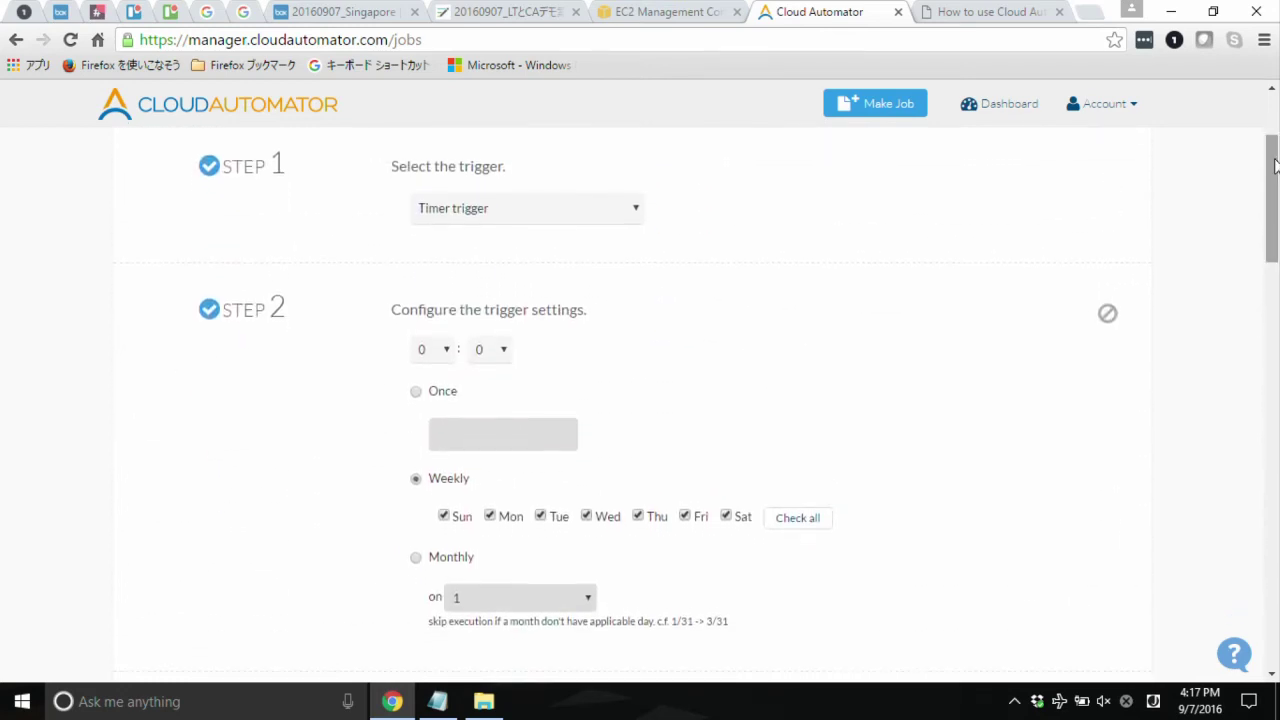
left_click(437, 356)
mouse_move(446, 246)
left_mouse_down()
mouse_move(445, 287)
mouse_move(445, 240)
left_mouse_up()
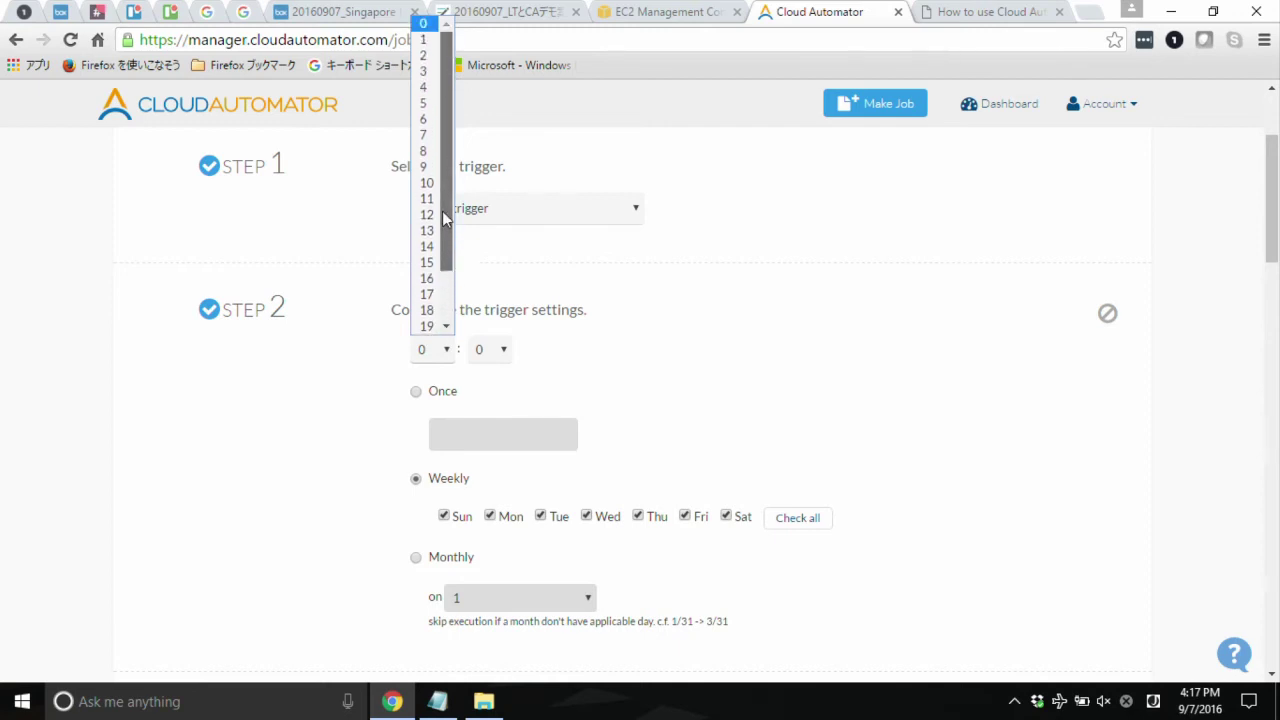
left_click(433, 74)
left_click(505, 356)
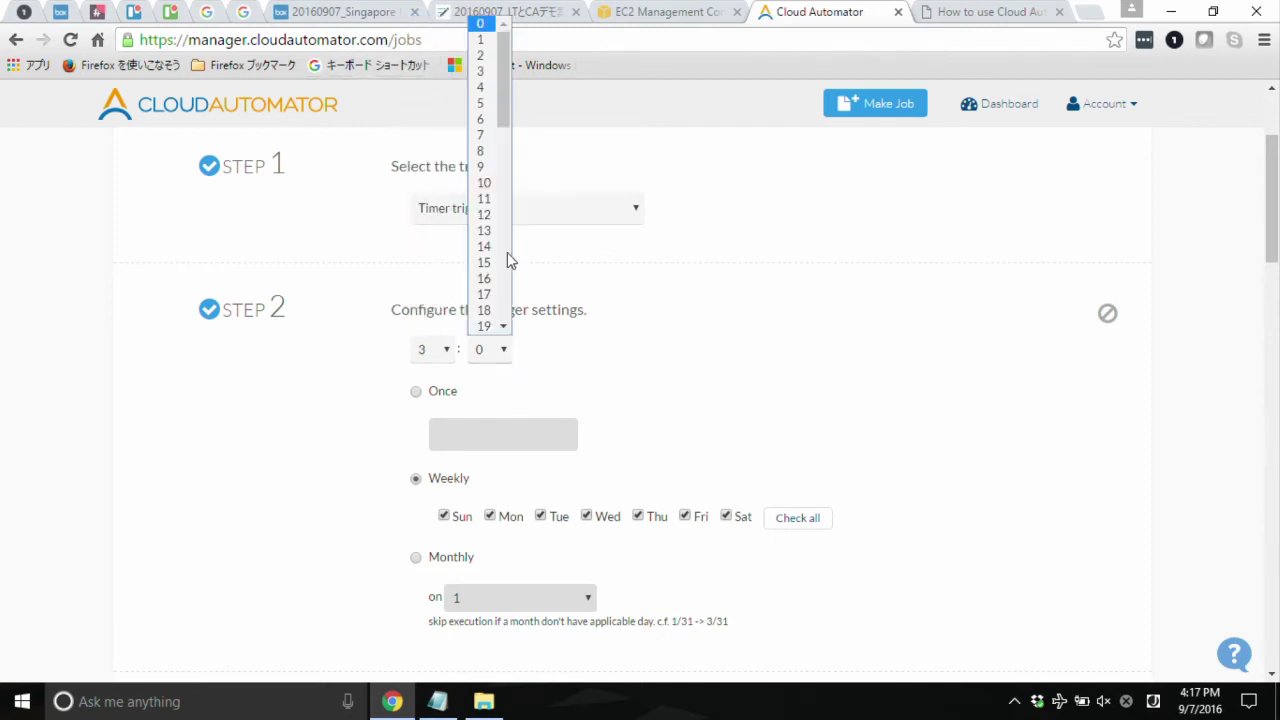
left_click(494, 110)
Change the AMI description to "Backup_on_%Y%m%d" and submit the job again
left_click_drag(1272, 240, 1274, 418)
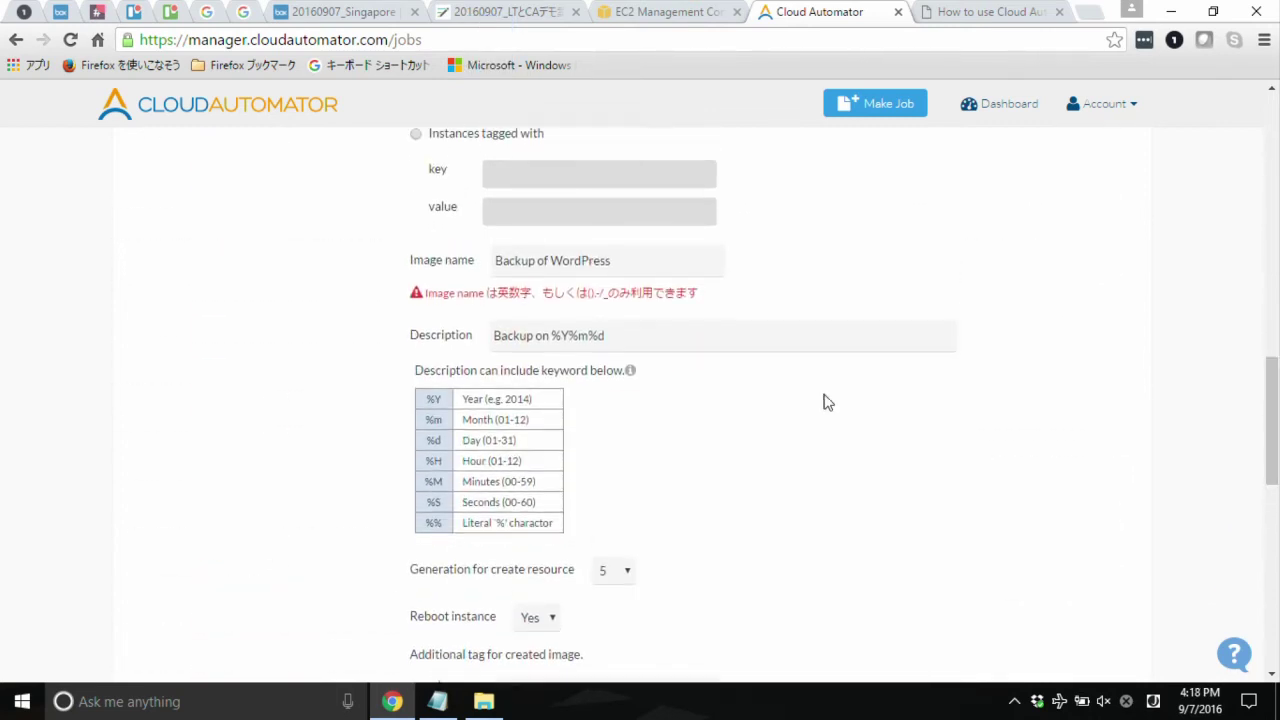
left_click(688, 335)
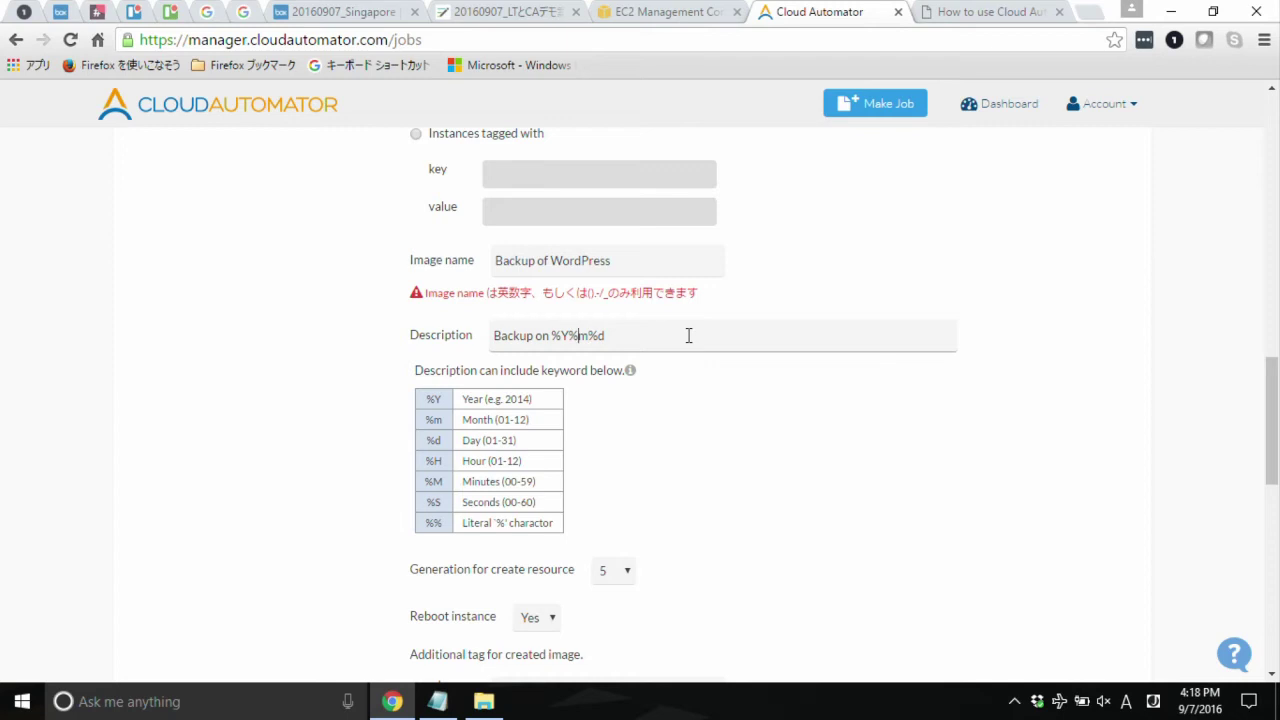
key("BackSpace")
type("_on_")
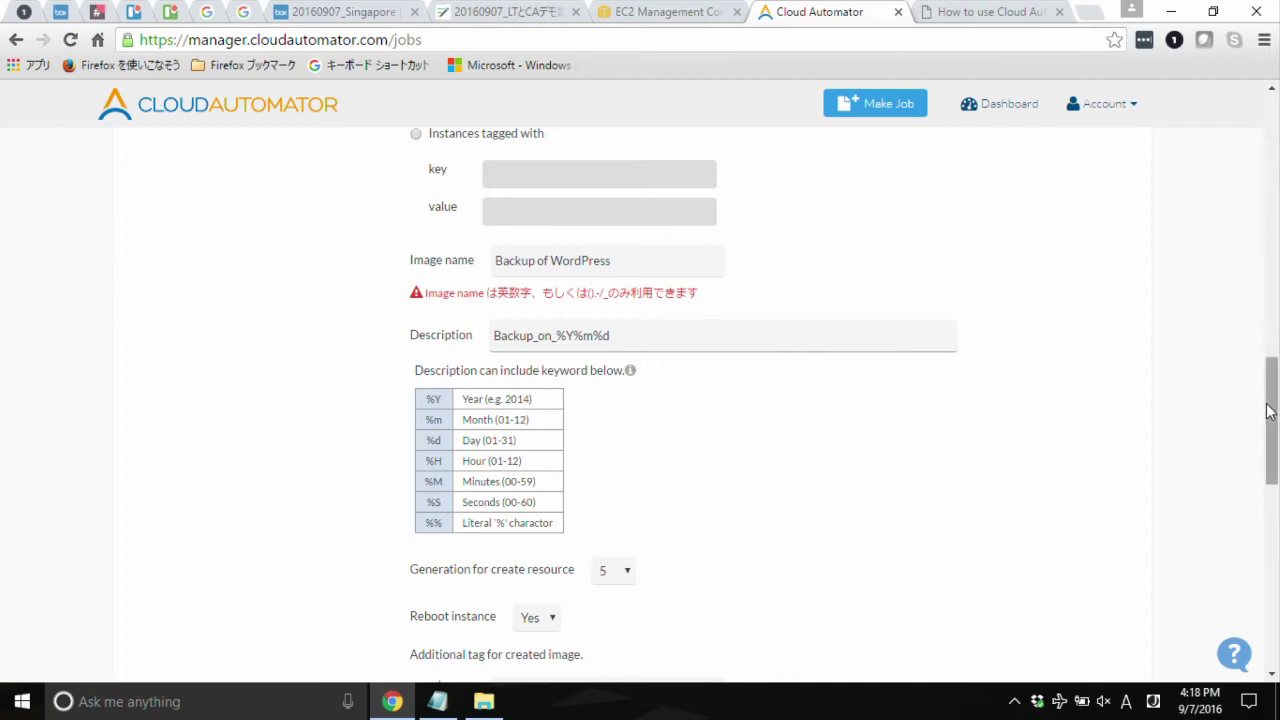
left_click_drag(1272, 415, 1277, 576)
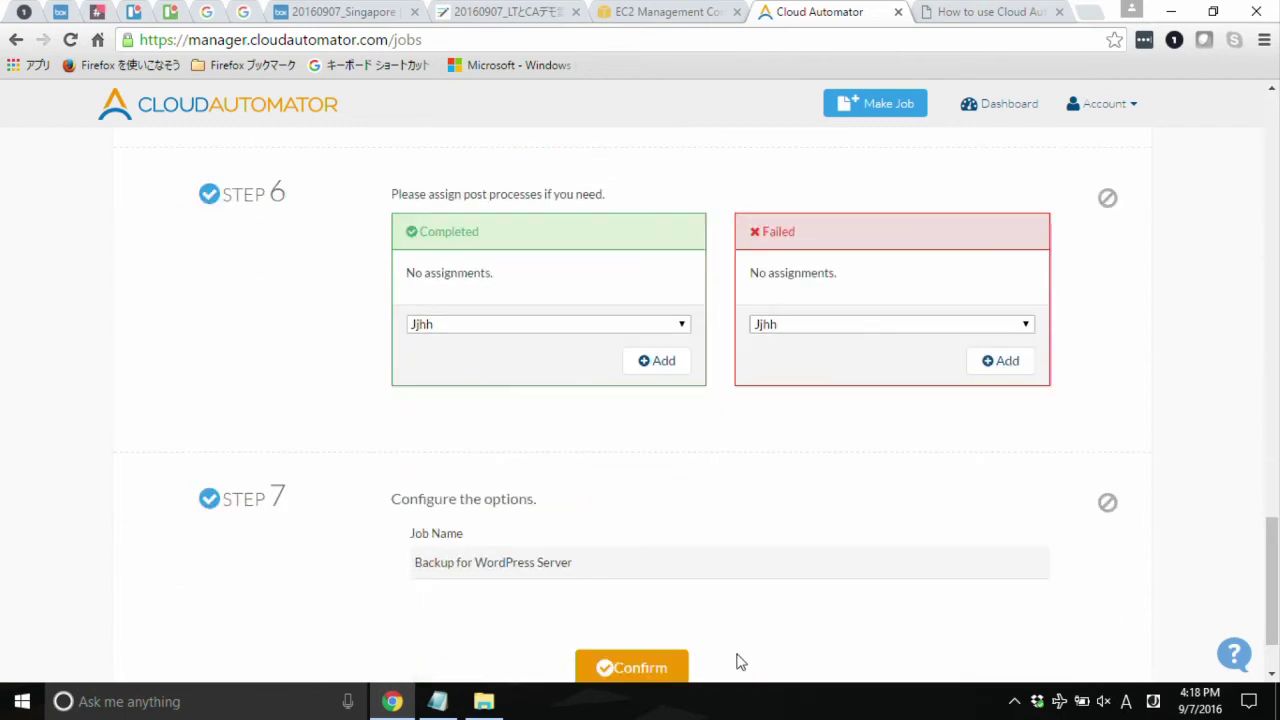
left_click(677, 665)
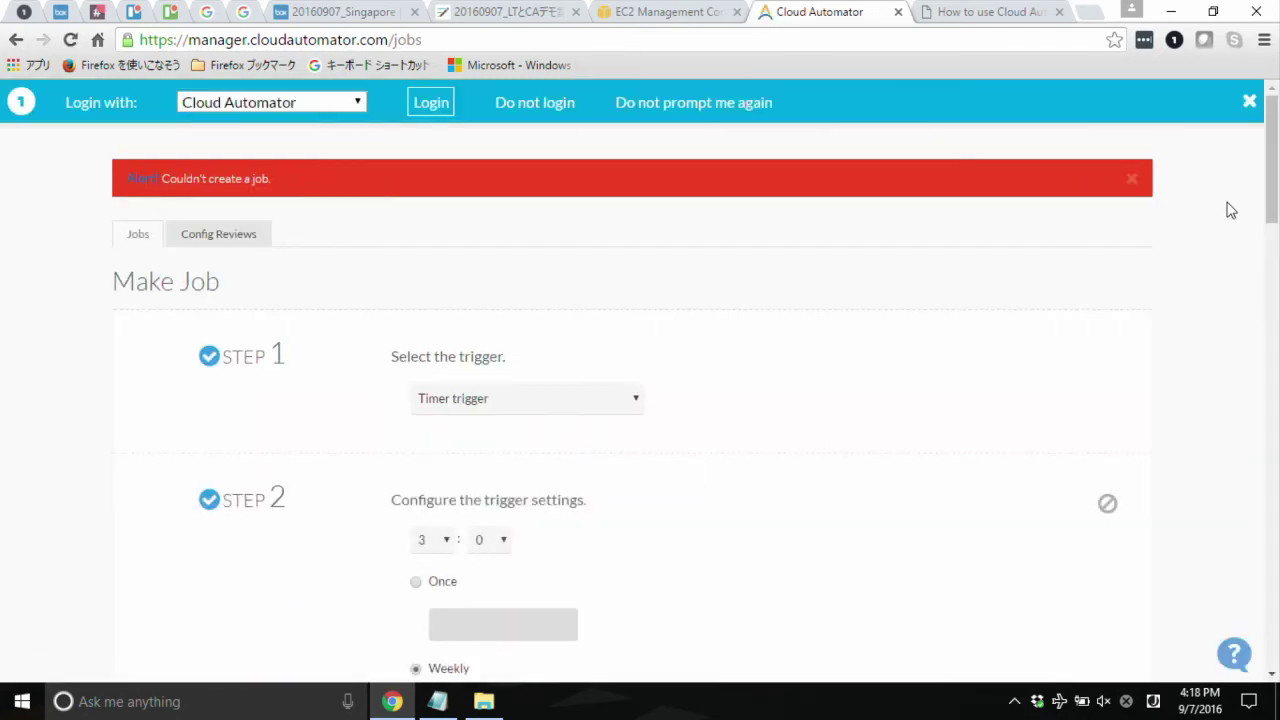
Replace the spaces in the image name with underscores so it reads "Backup_of_WordPress"
left_click_drag(1272, 205, 1258, 452)
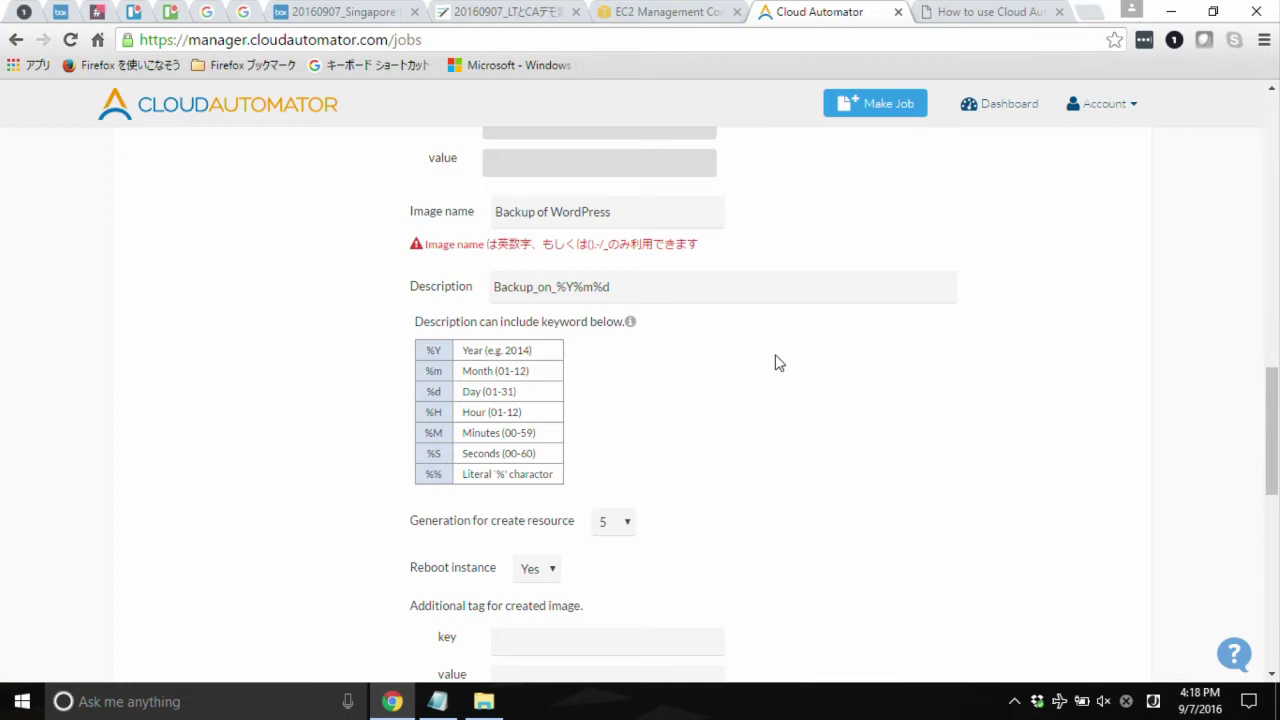
left_click(671, 276)
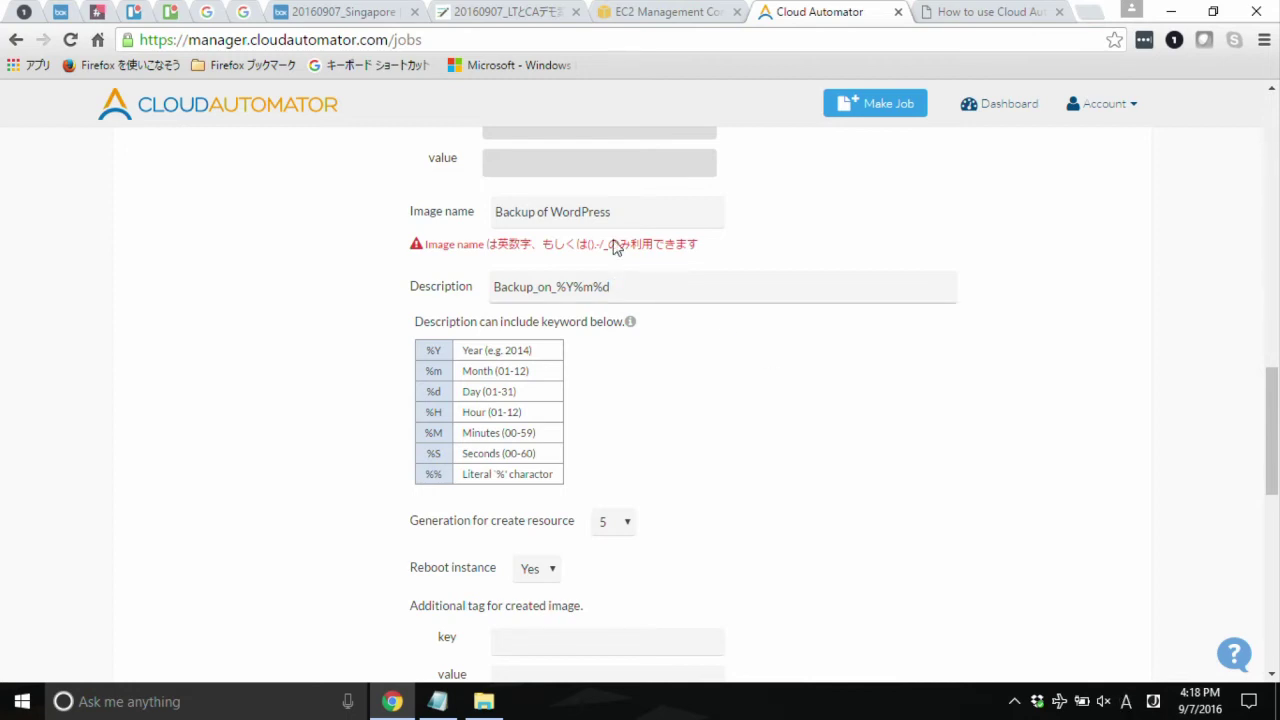
left_click(543, 214)
key("BackSpace")
type("_")
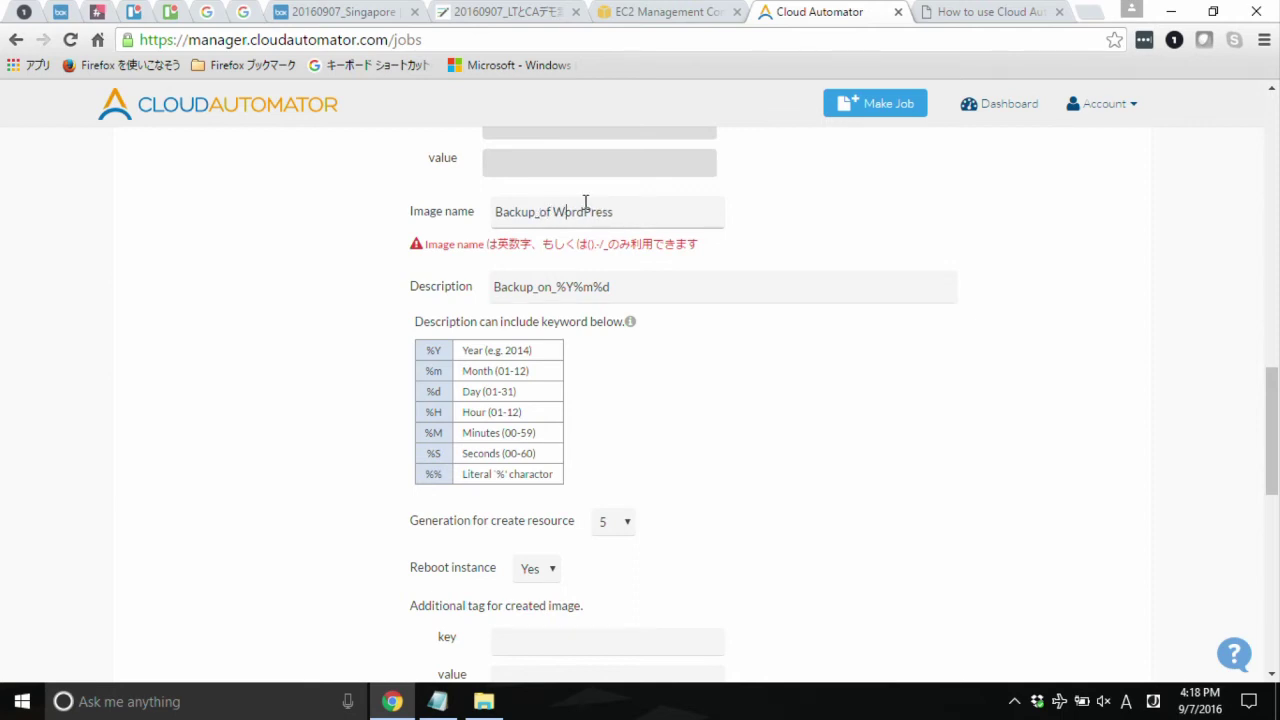
key("BackSpace")
type("_")
left_click(806, 224)
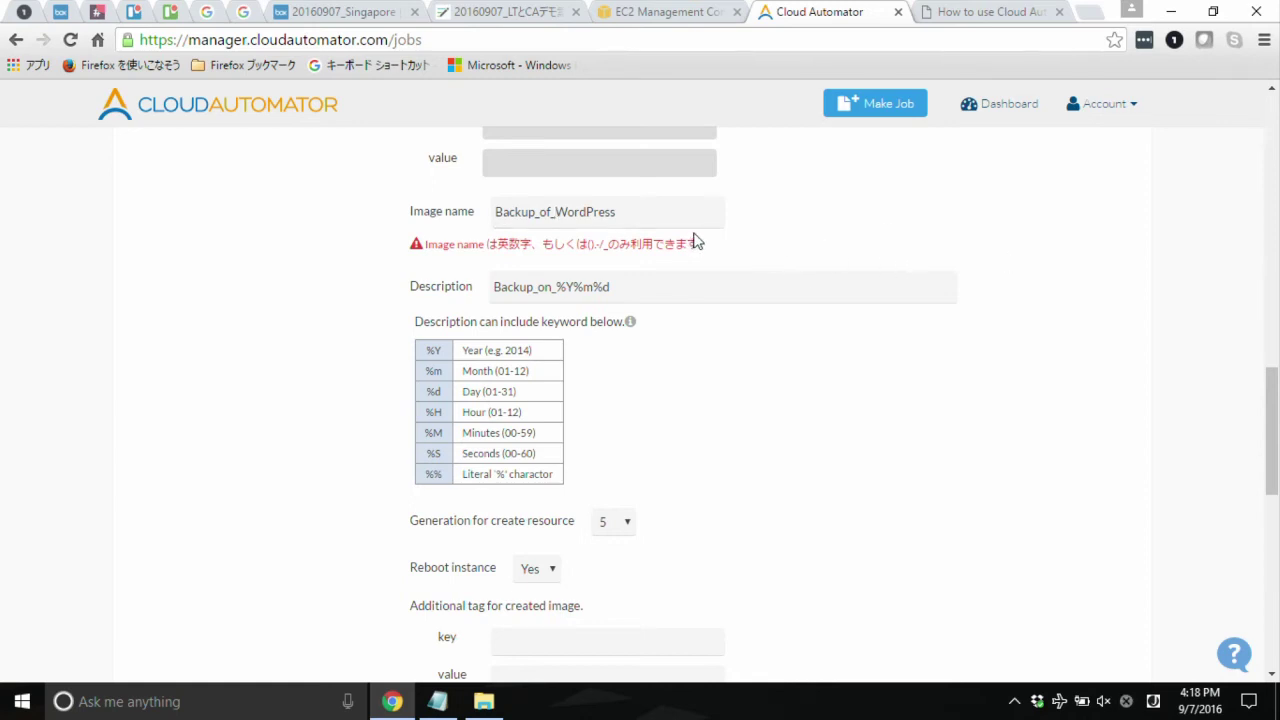
Set the weekly timer trigger's time to 17:22
left_click_drag(1274, 446, 1276, 438)
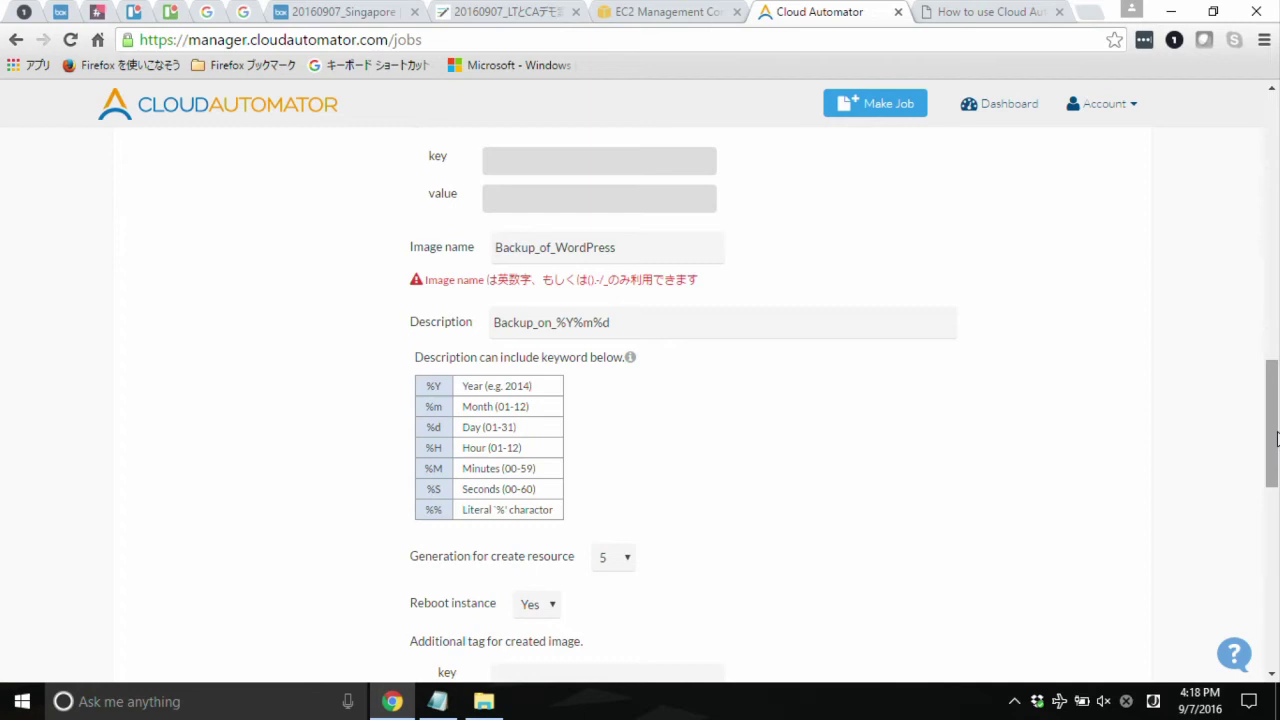
left_click_drag(1276, 438, 1271, 243)
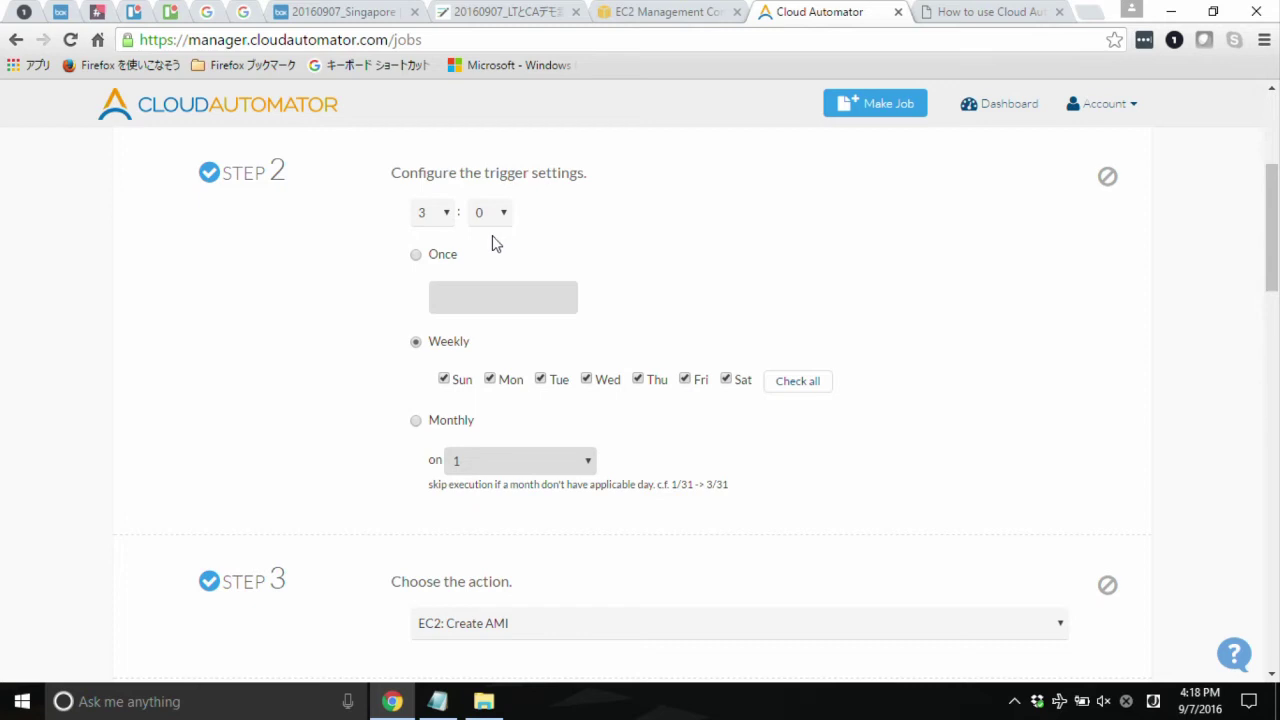
left_click(446, 214)
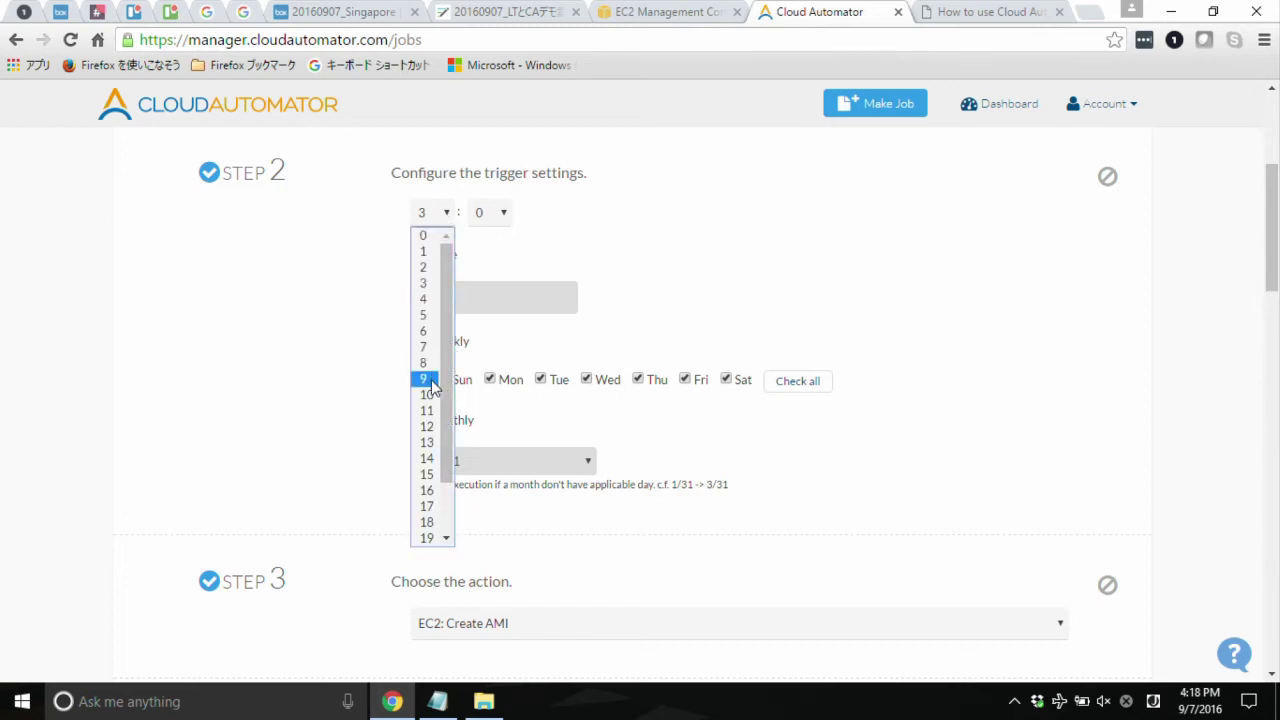
left_click(426, 506)
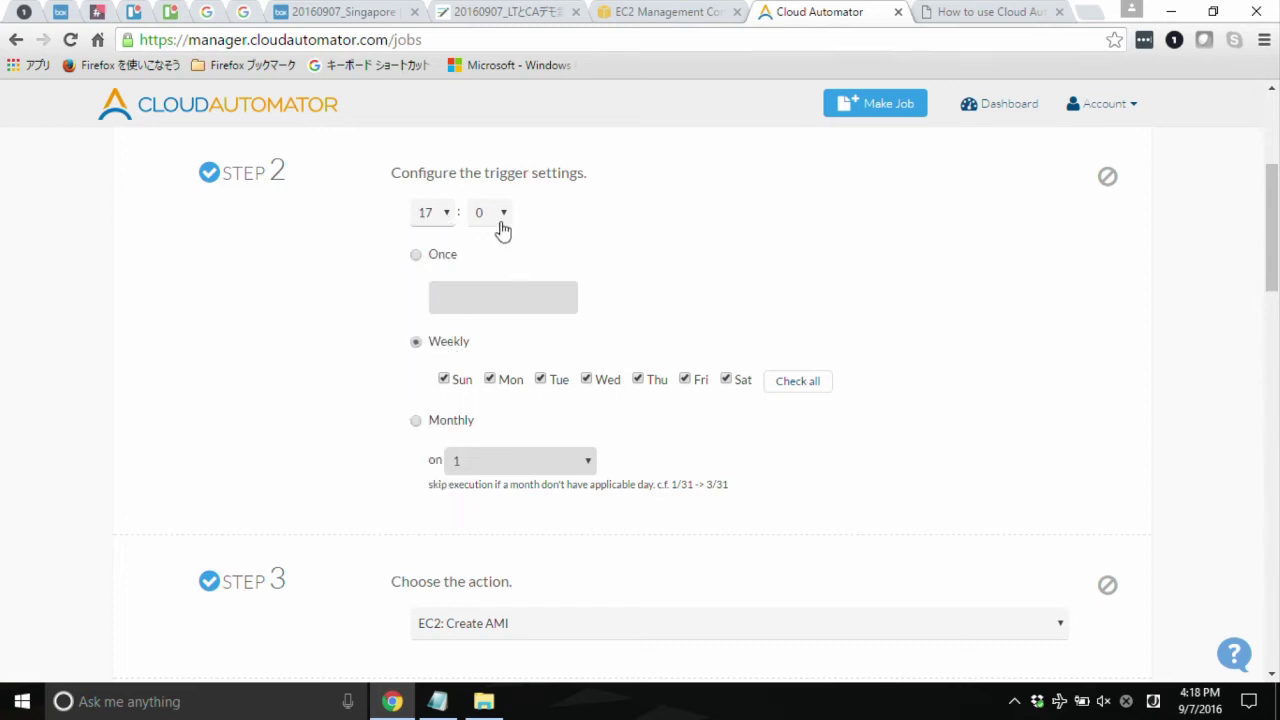
left_click(503, 230)
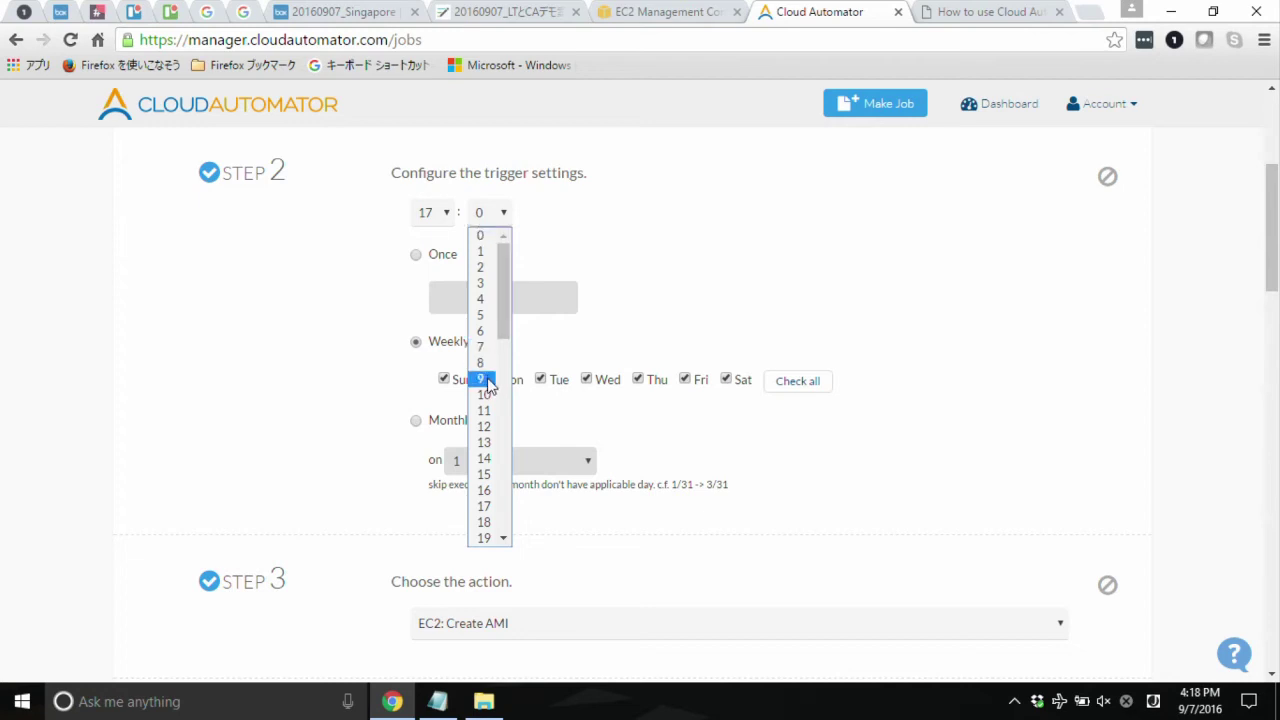
left_click_drag(502, 342, 503, 395)
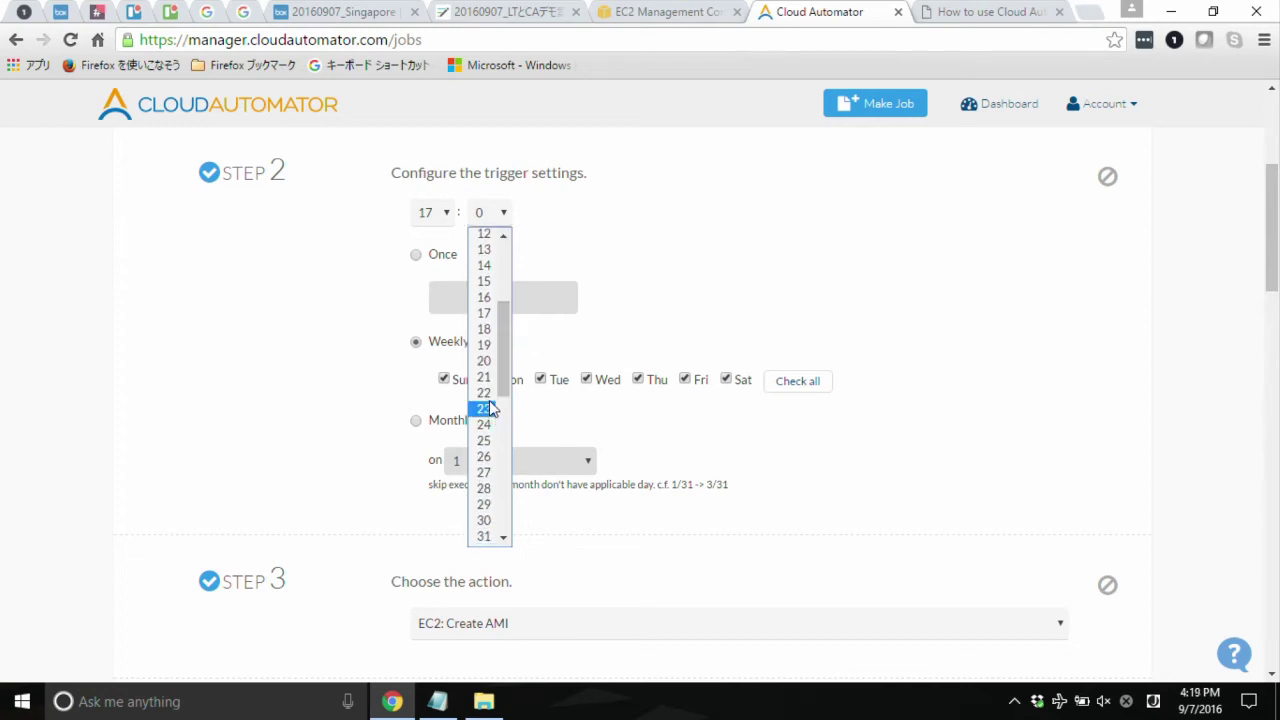
left_click(488, 393)
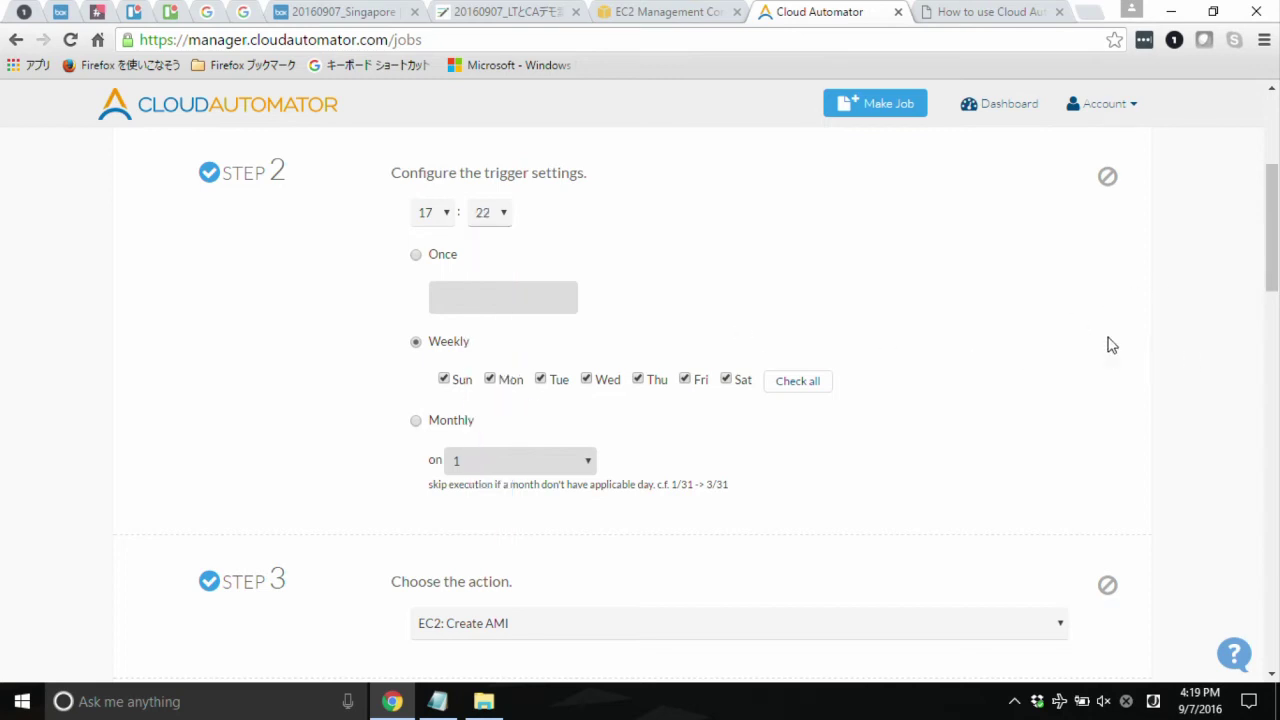
Review the job's action settings and confirm the creation of the WordPress backup job
scroll(1258, 362, "down", 10)
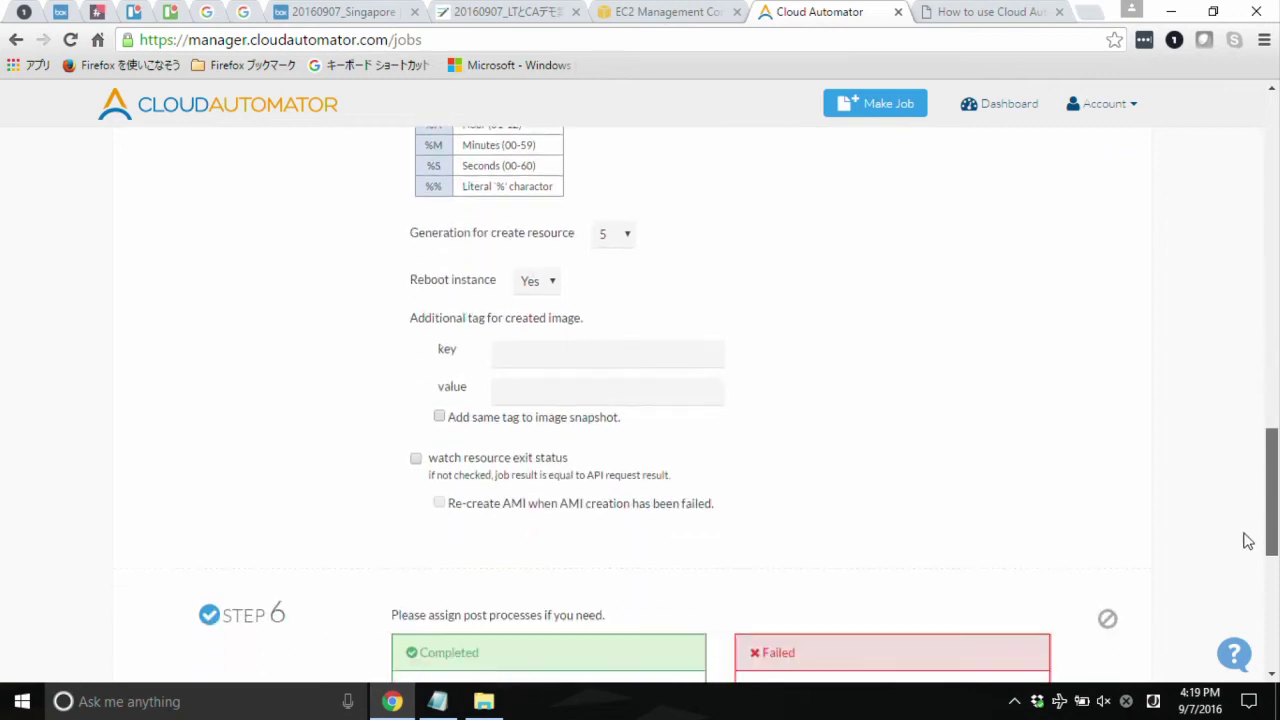
scroll(1245, 560, "down", 4)
scroll(1236, 600, "up", 1)
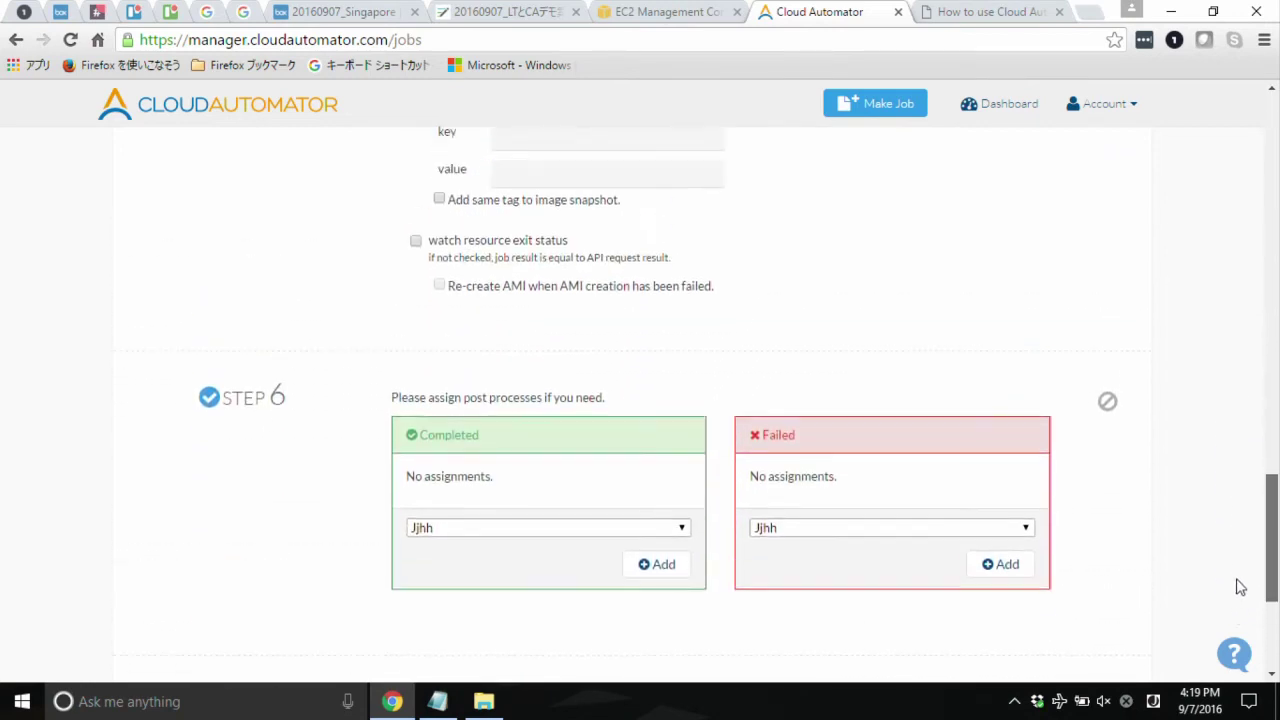
scroll(1243, 585, "up", 7)
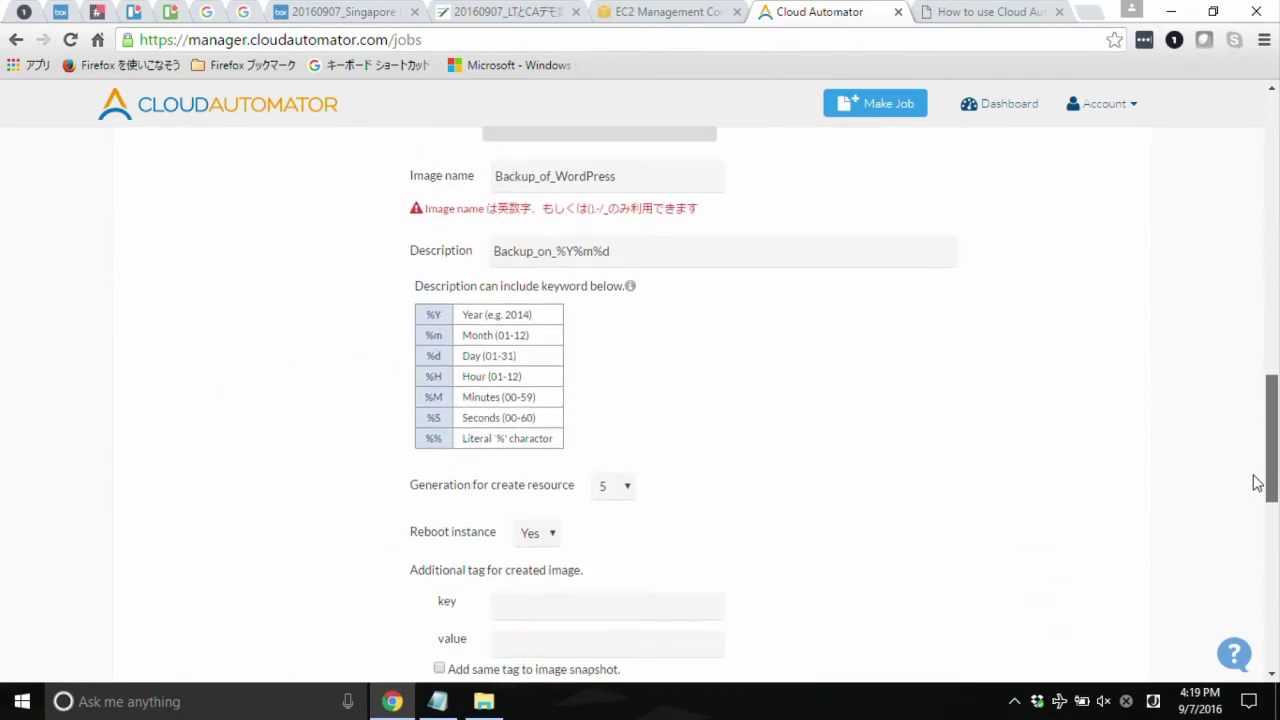
scroll(1258, 430, "up", 3)
scroll(1258, 415, "down", 2)
scroll(1258, 415, "up", 3)
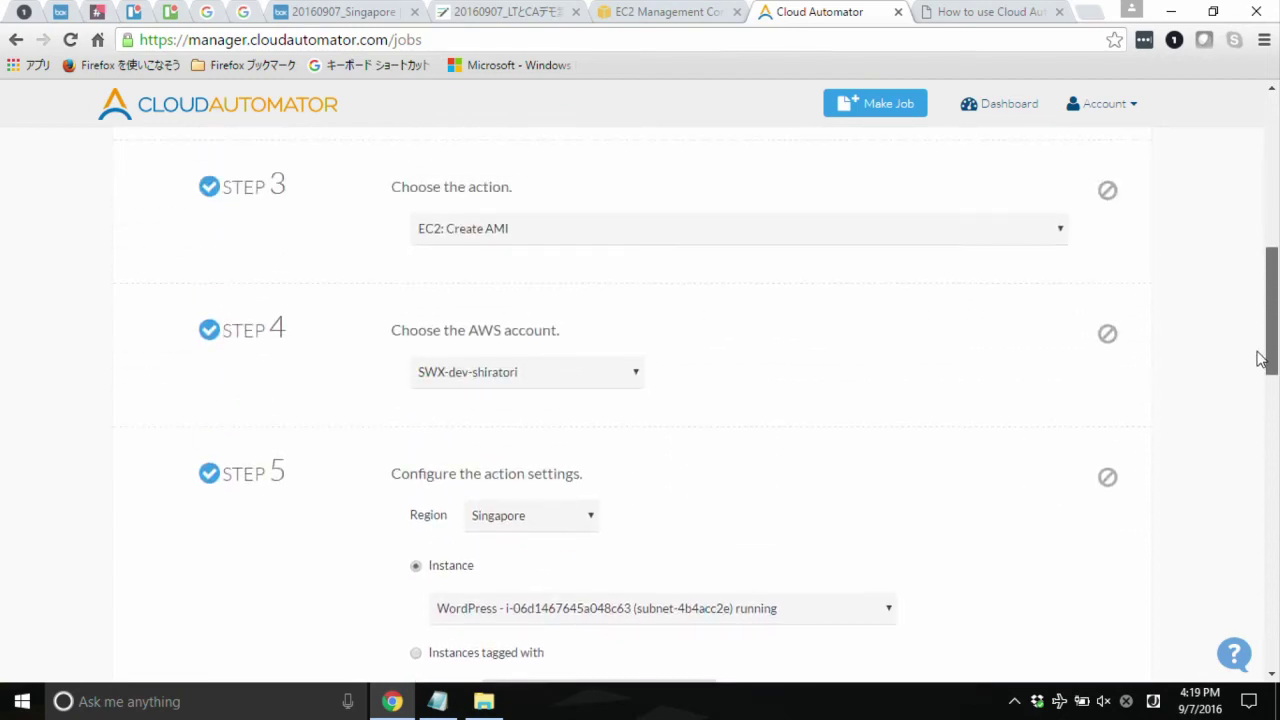
scroll(1260, 432, "down", 4)
scroll(1260, 432, "down", 10)
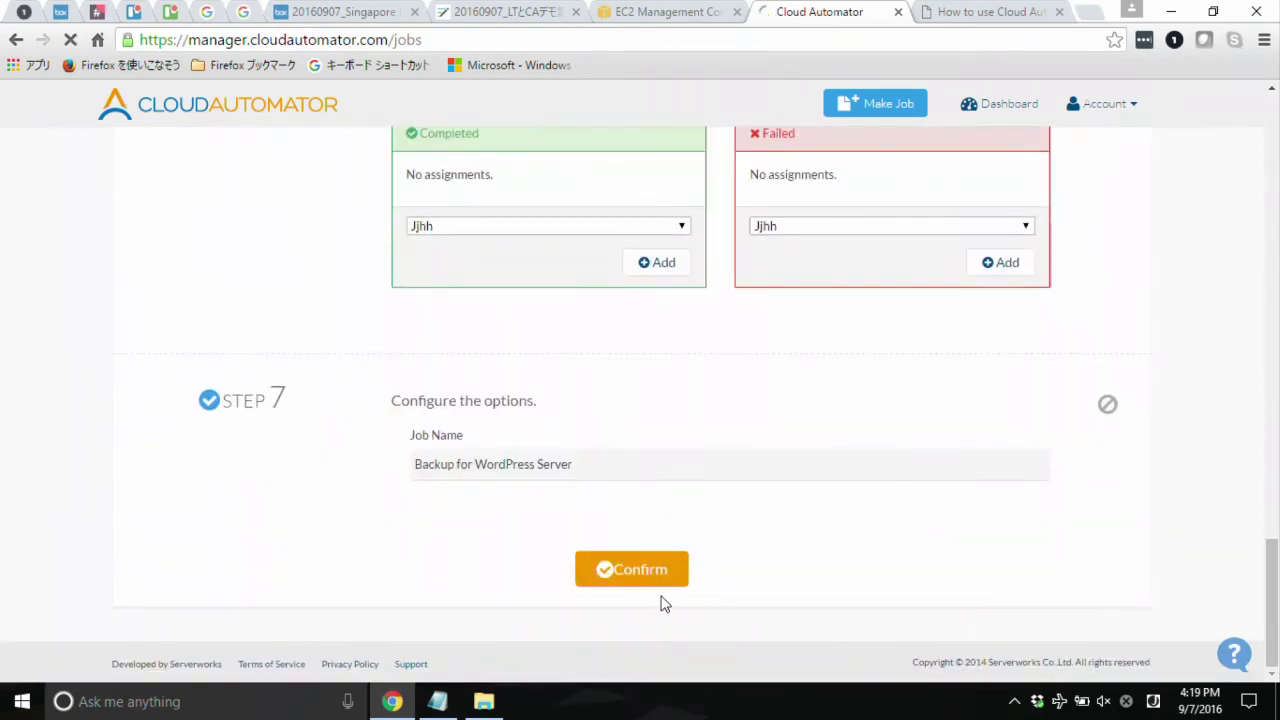
left_click(612, 572)
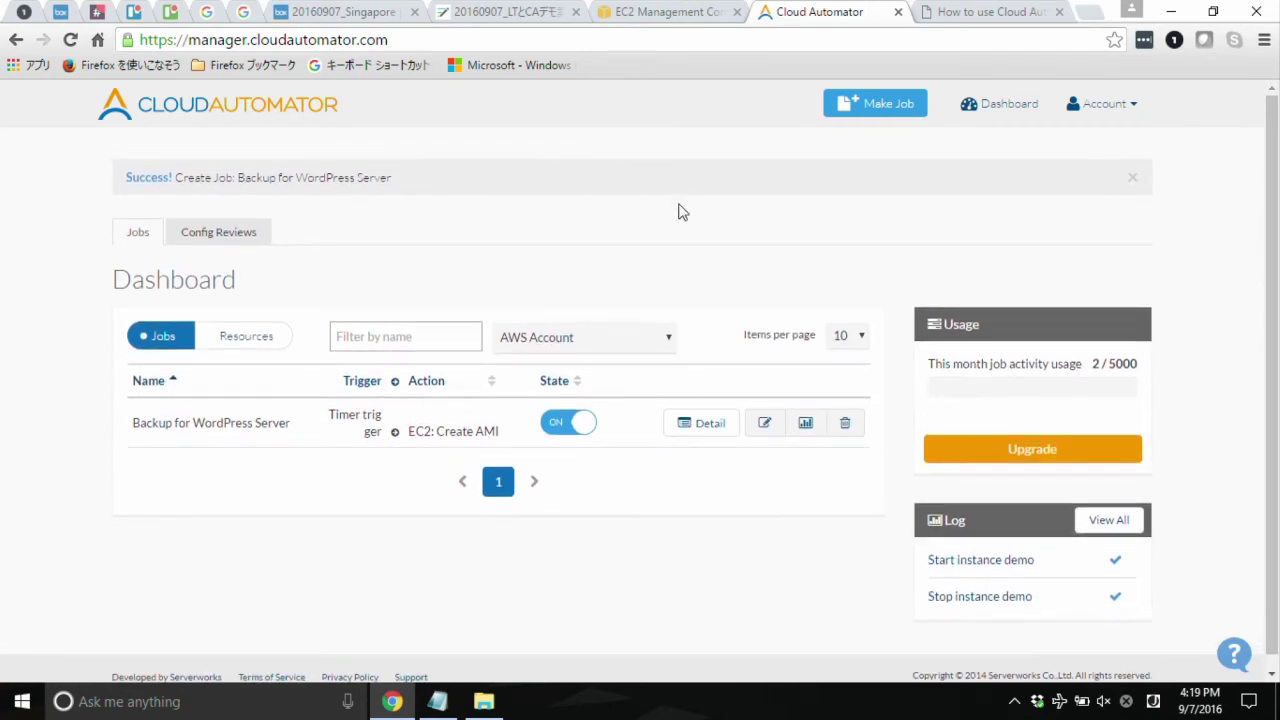
Switch to the EC2 Management Console, refresh the instance list and return to the Cloud Automator dashboard
left_click(668, 12)
left_click(1182, 157)
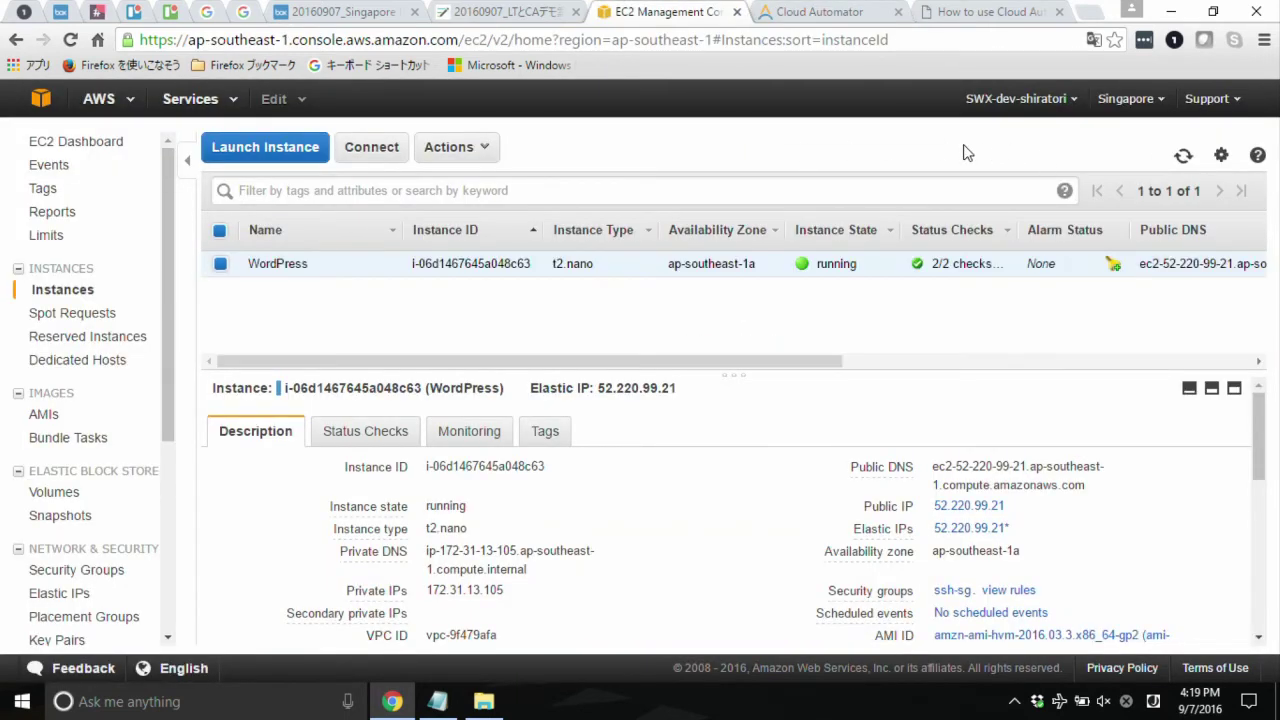
left_click(860, 12)
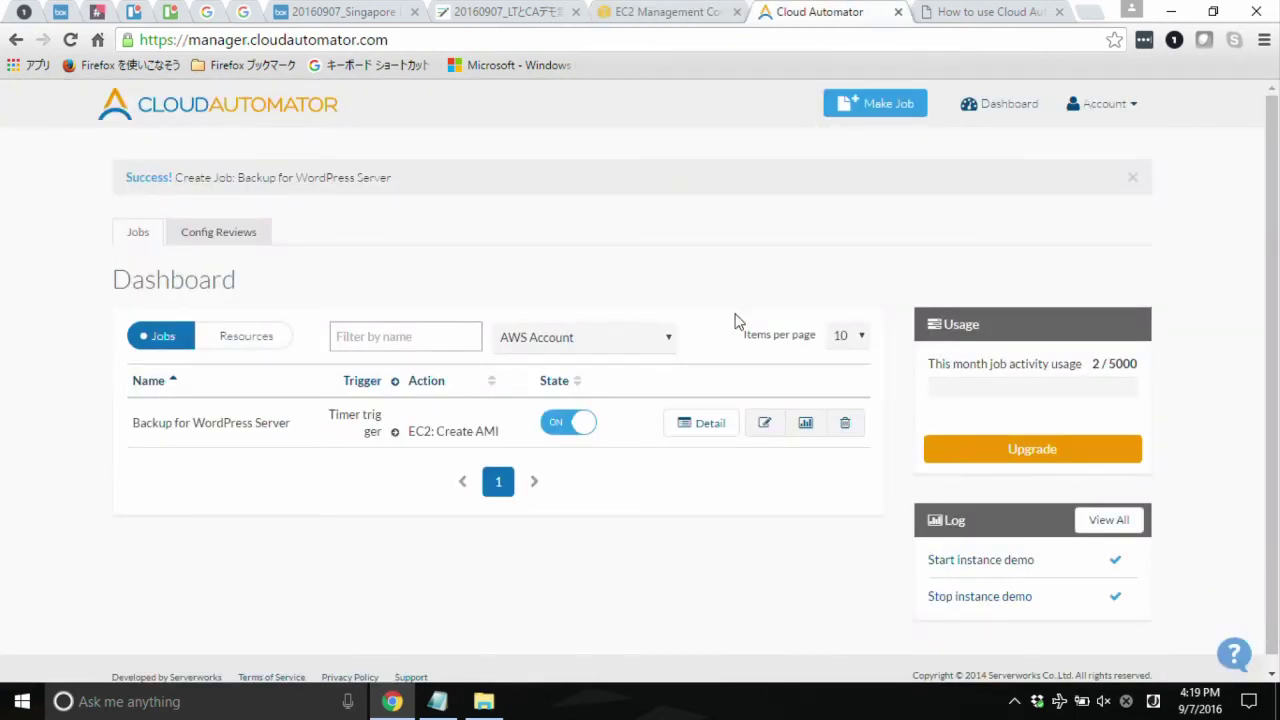
scroll(1263, 360, "down", 1)
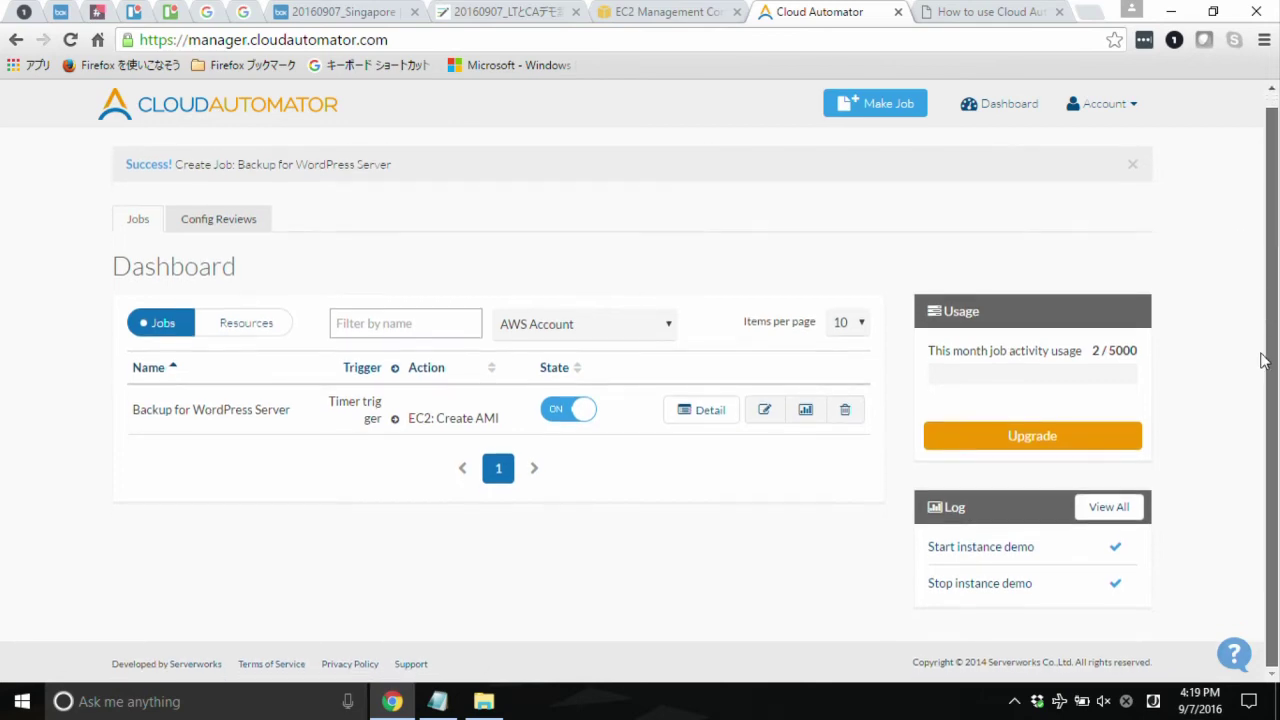
scroll(1266, 290, "up", 1)
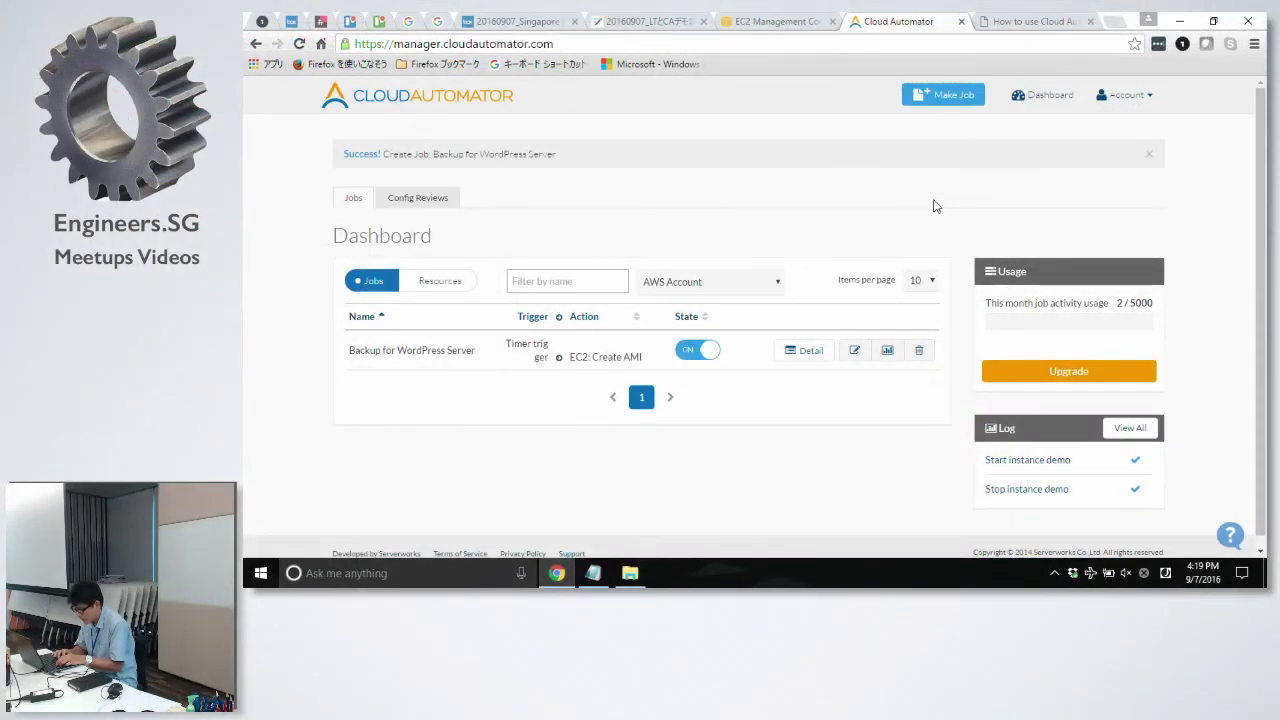
Deactivate the "Backup for WordPress Server" job and start making a new job
left_click(705, 358)
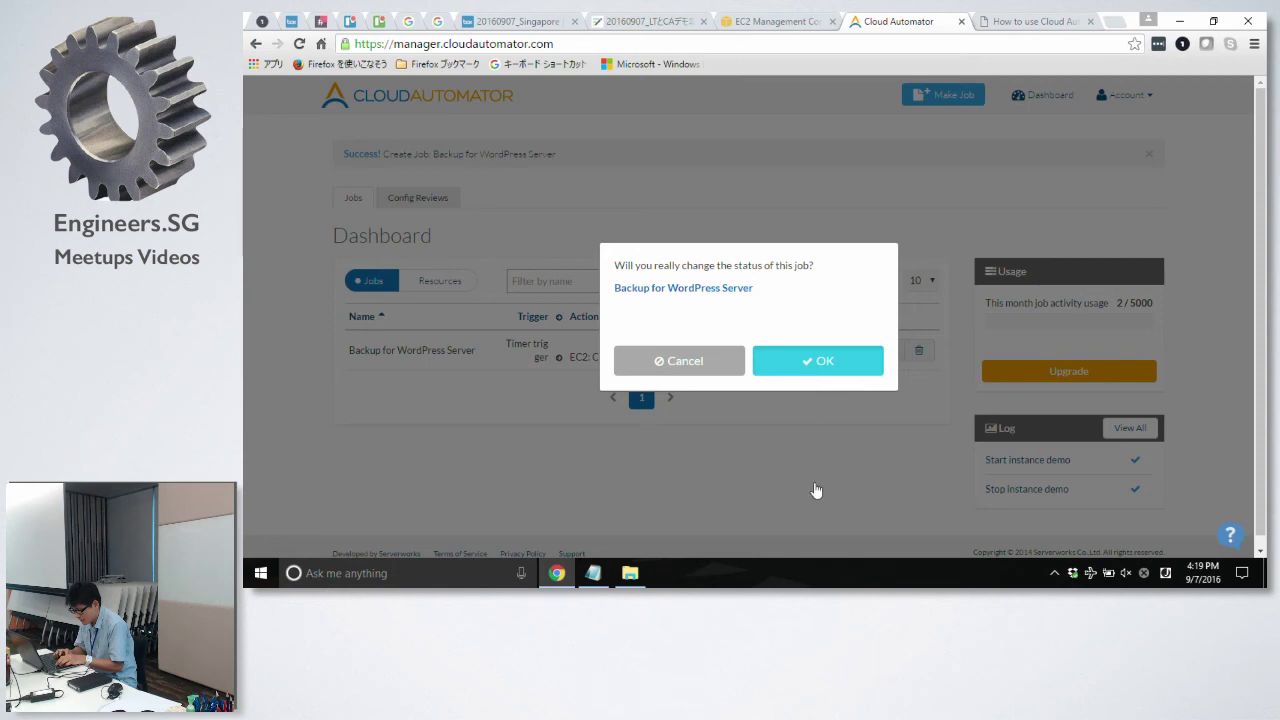
left_click(790, 362)
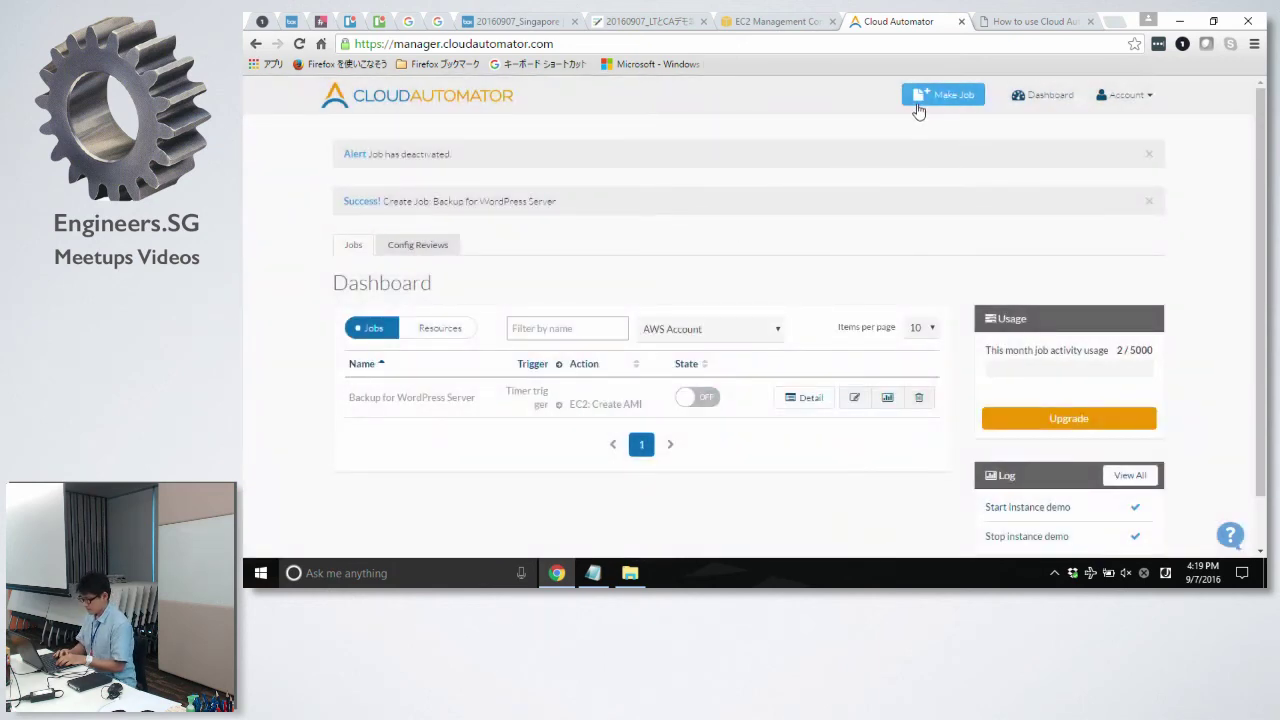
left_click(920, 94)
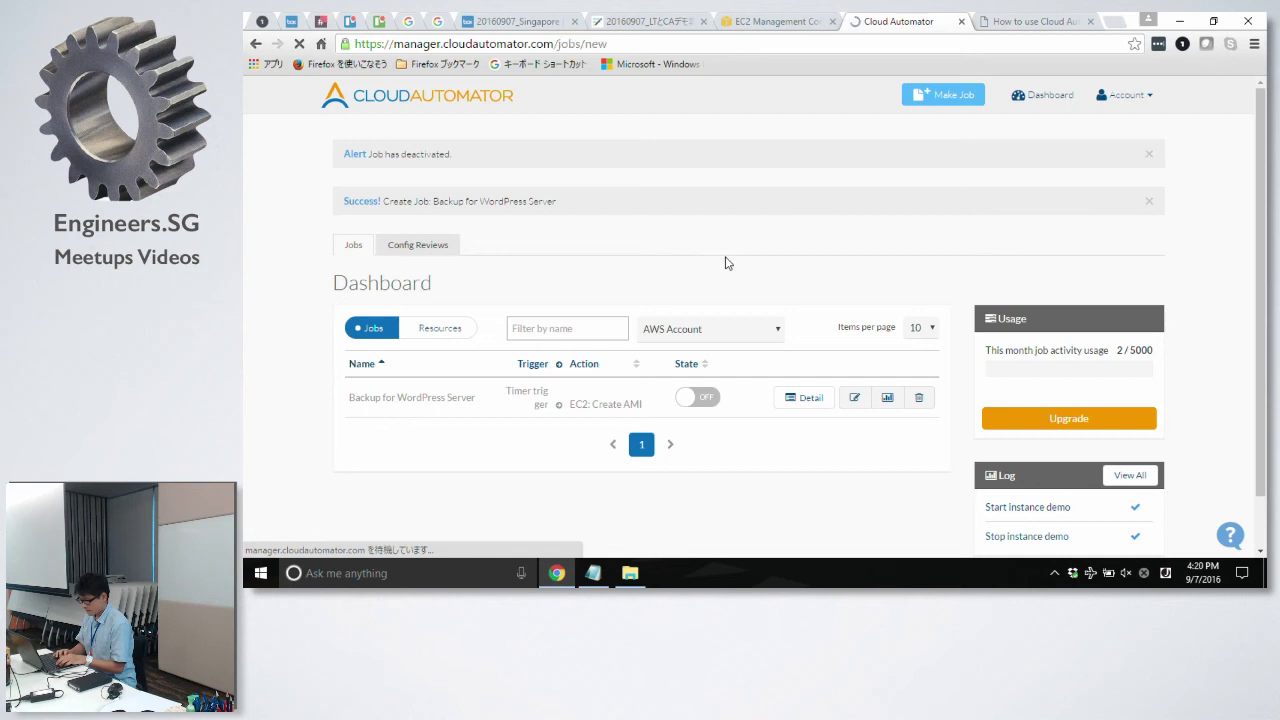
Configure the new job's timer trigger to run once on 2016/09/07 at 17:22
left_click(754, 340)
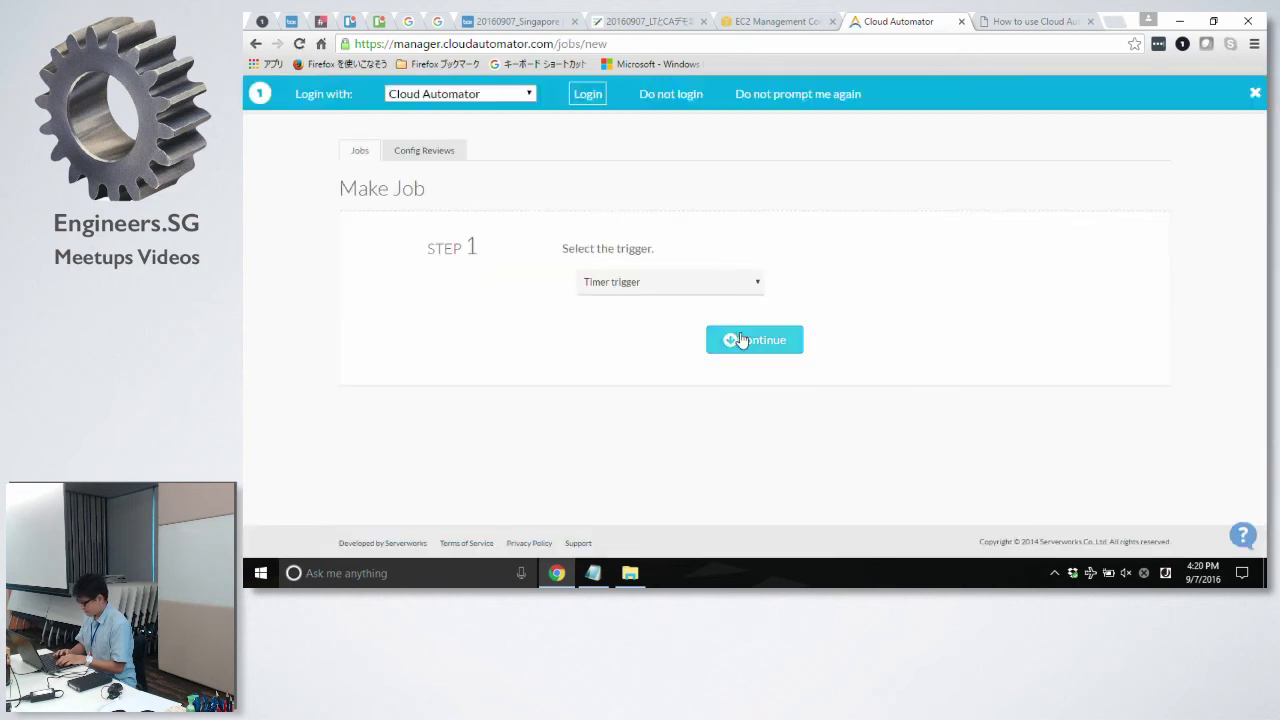
left_click(602, 250)
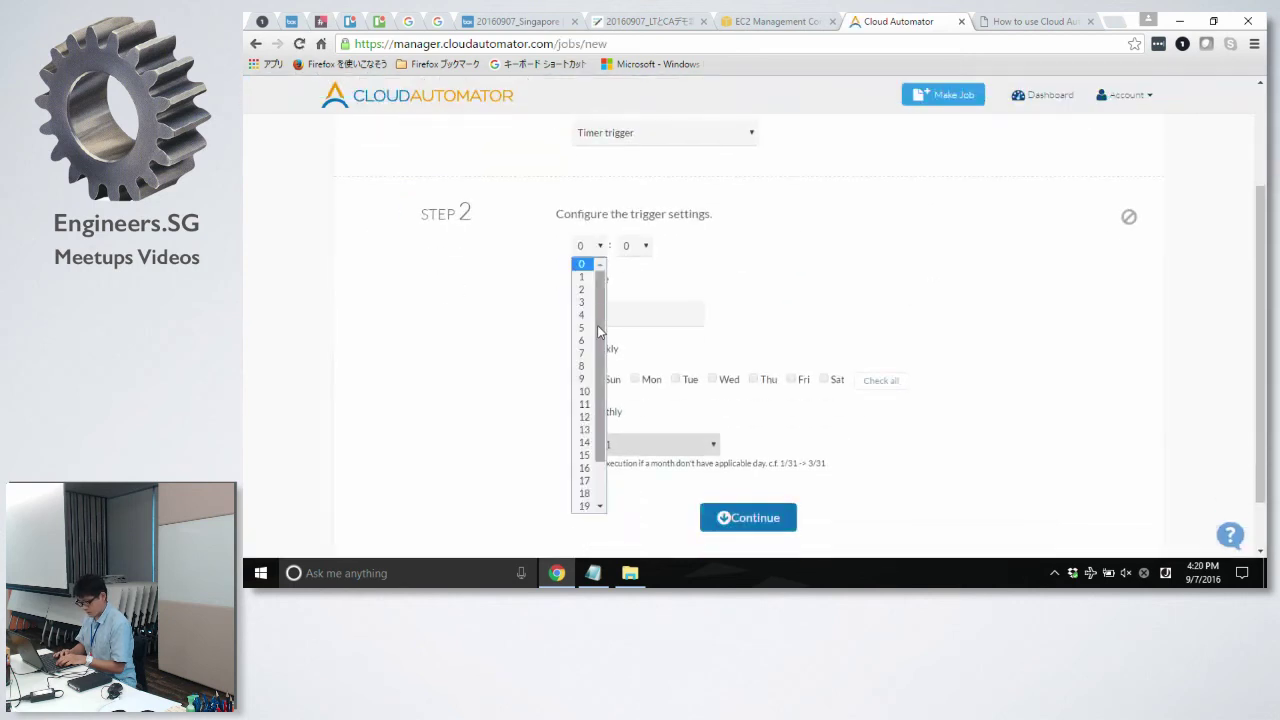
left_click(588, 483)
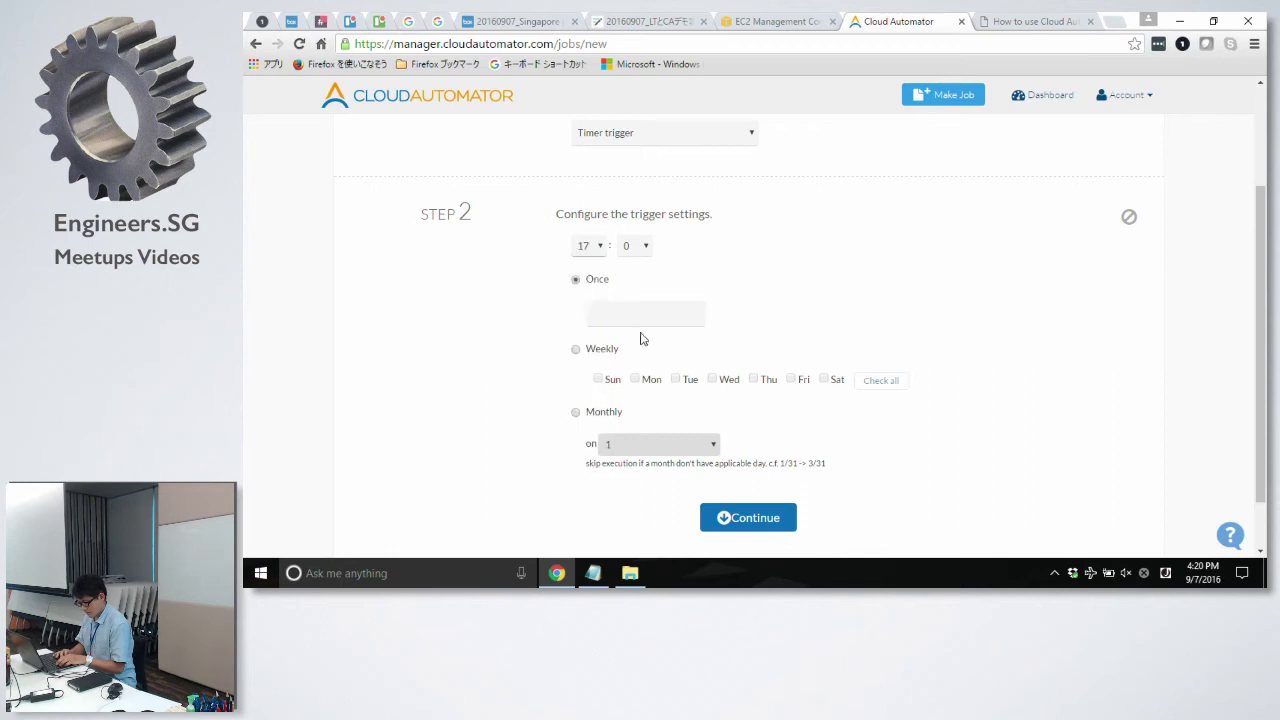
left_click(634, 248)
left_click_drag(649, 302, 646, 332)
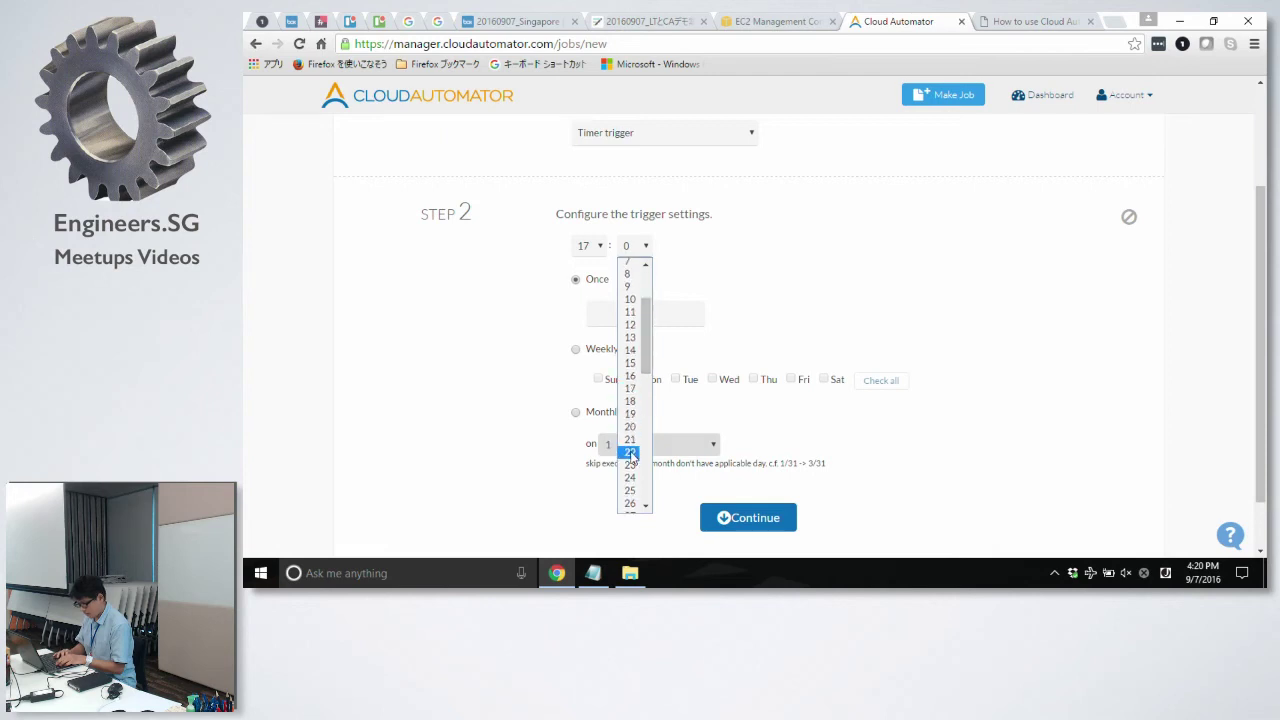
left_click(630, 452)
left_click(600, 320)
left_click(656, 397)
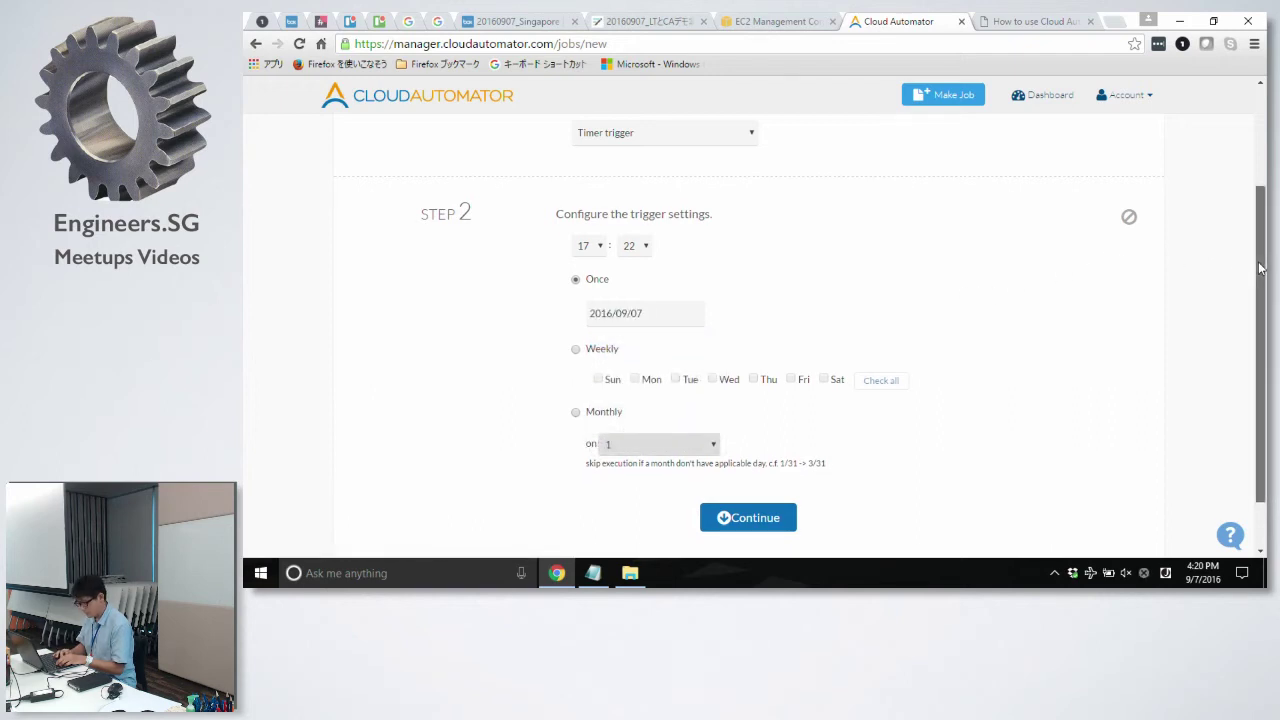
scroll(1256, 300, "down", 1)
left_click(752, 456)
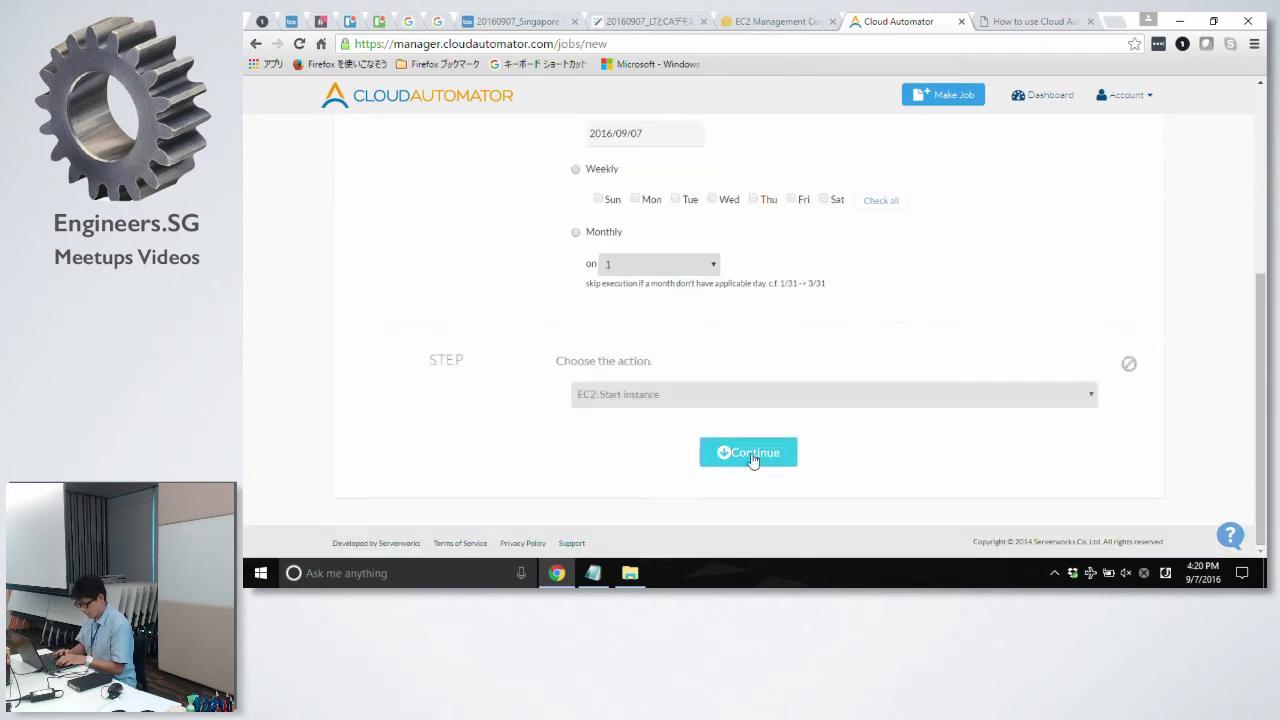
Choose EC2: Stop instance as the job's action and accept the preselected AWS account
left_click(850, 396)
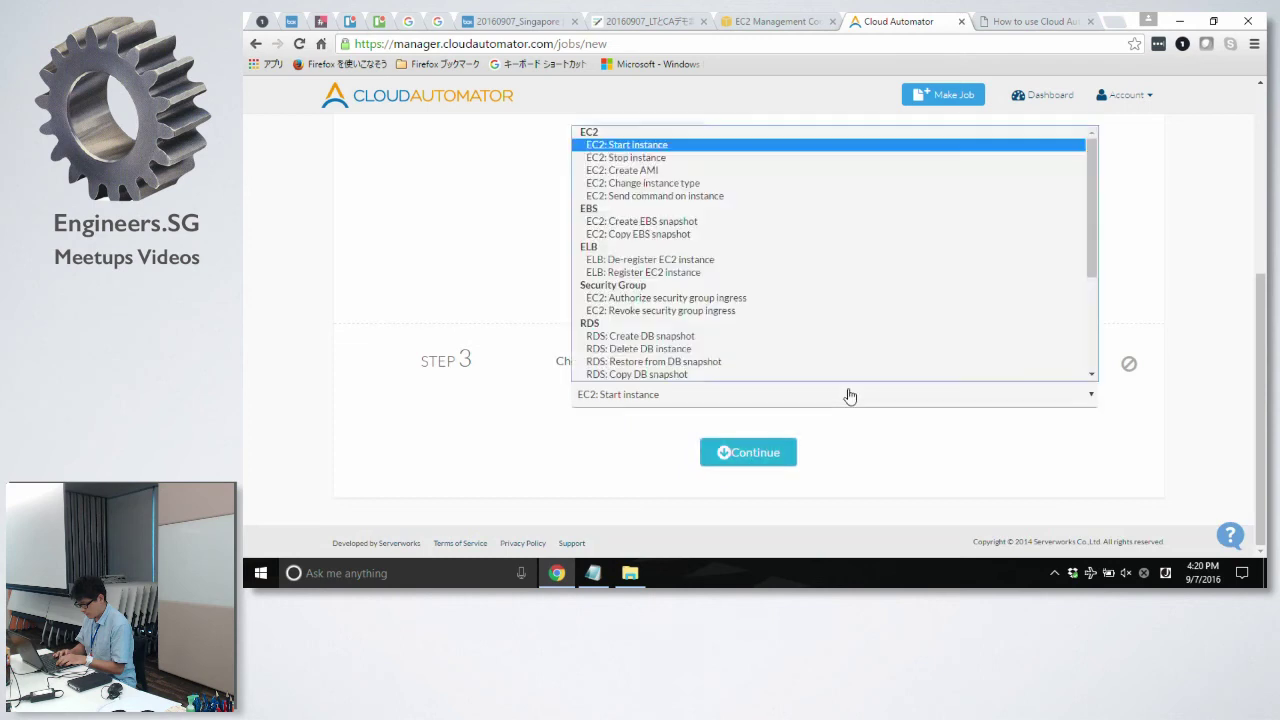
left_click(826, 160)
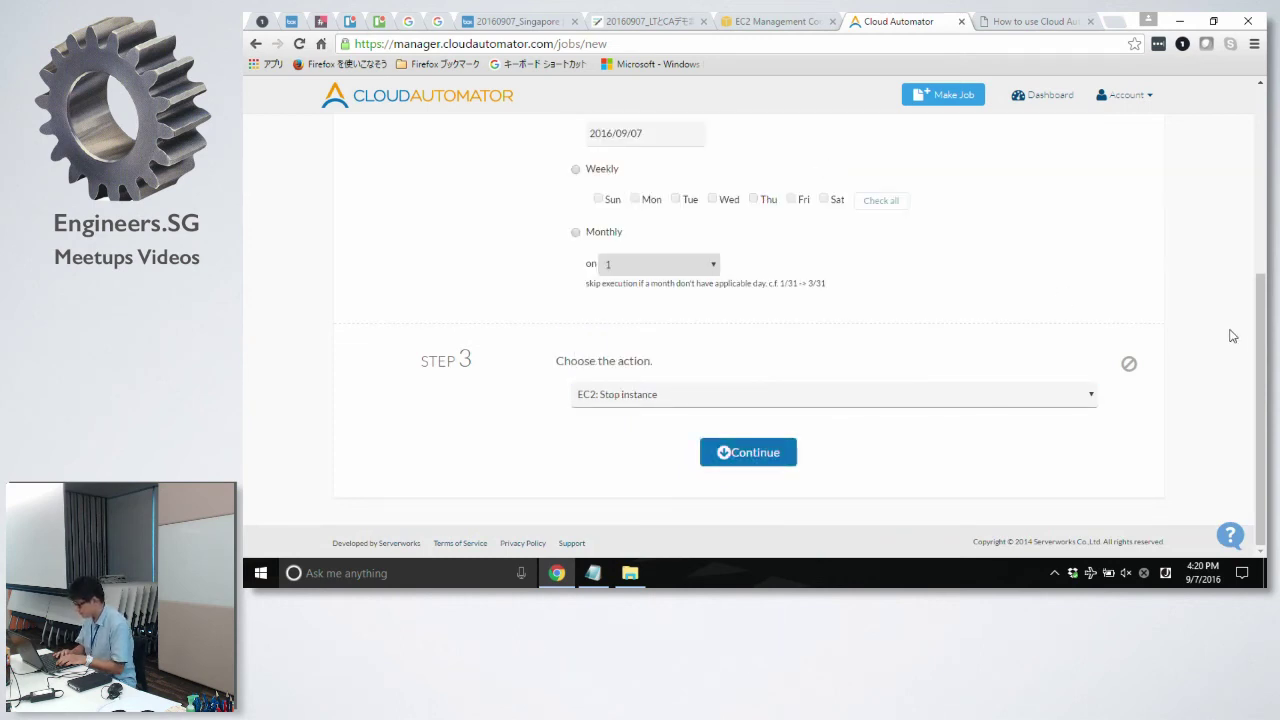
left_click(740, 454)
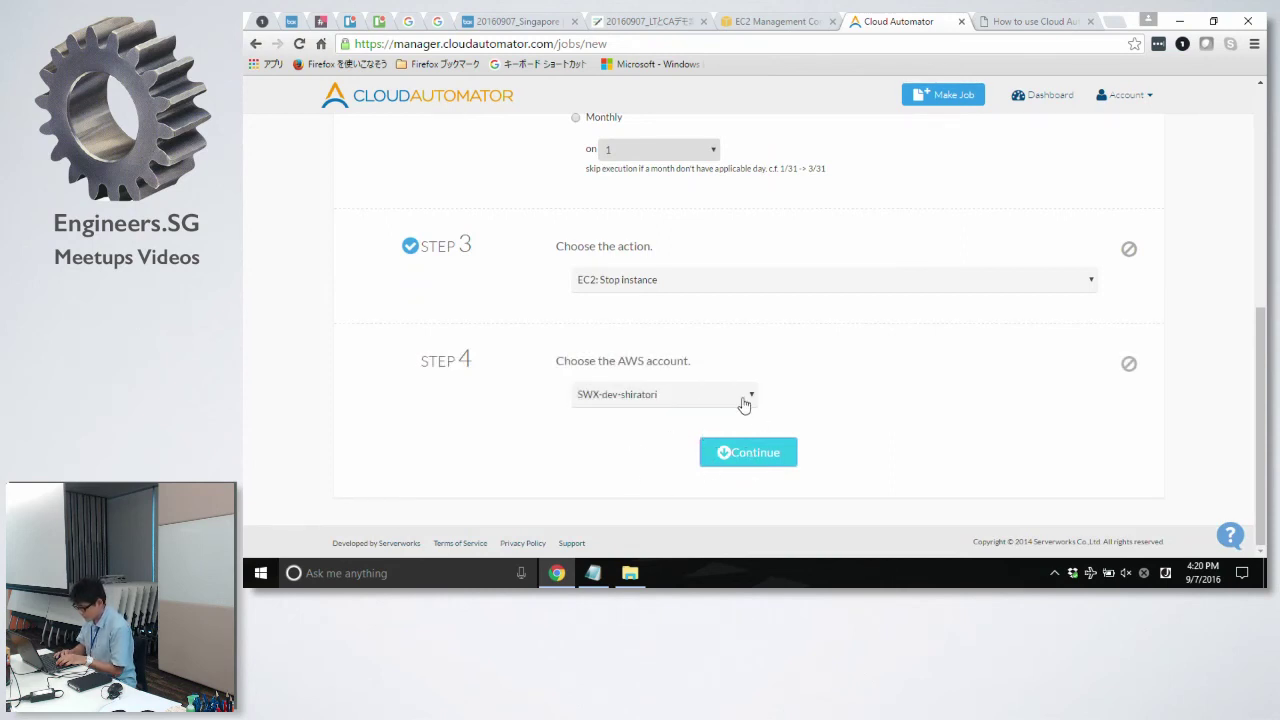
left_click(726, 458)
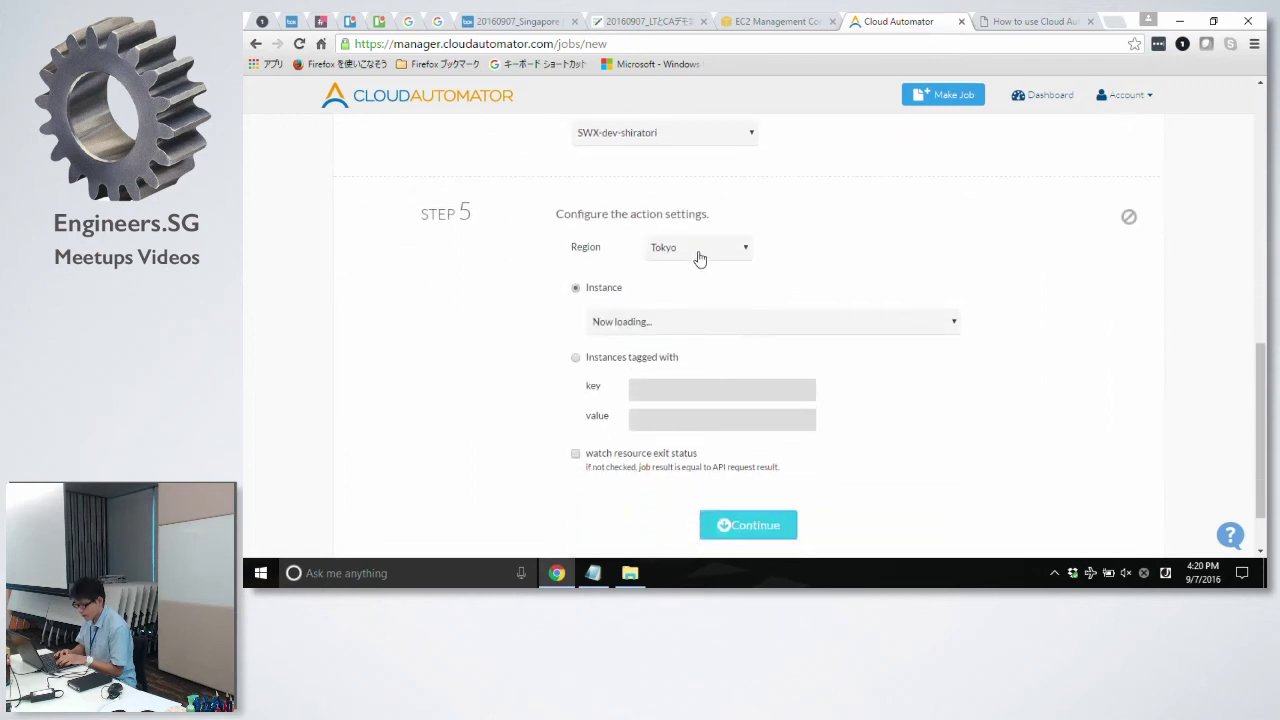
Set the stop action's region to Singapore and its target to the WordPress instance
left_click(700, 252)
left_click(705, 304)
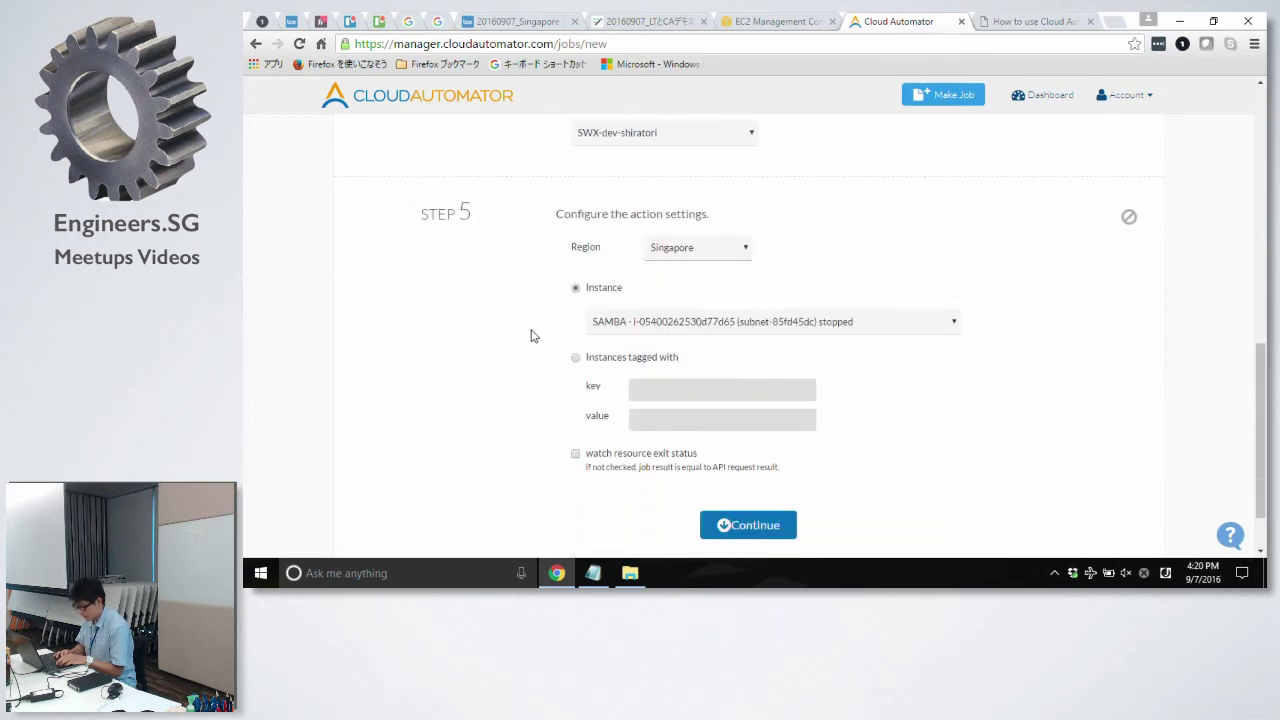
key("Down")
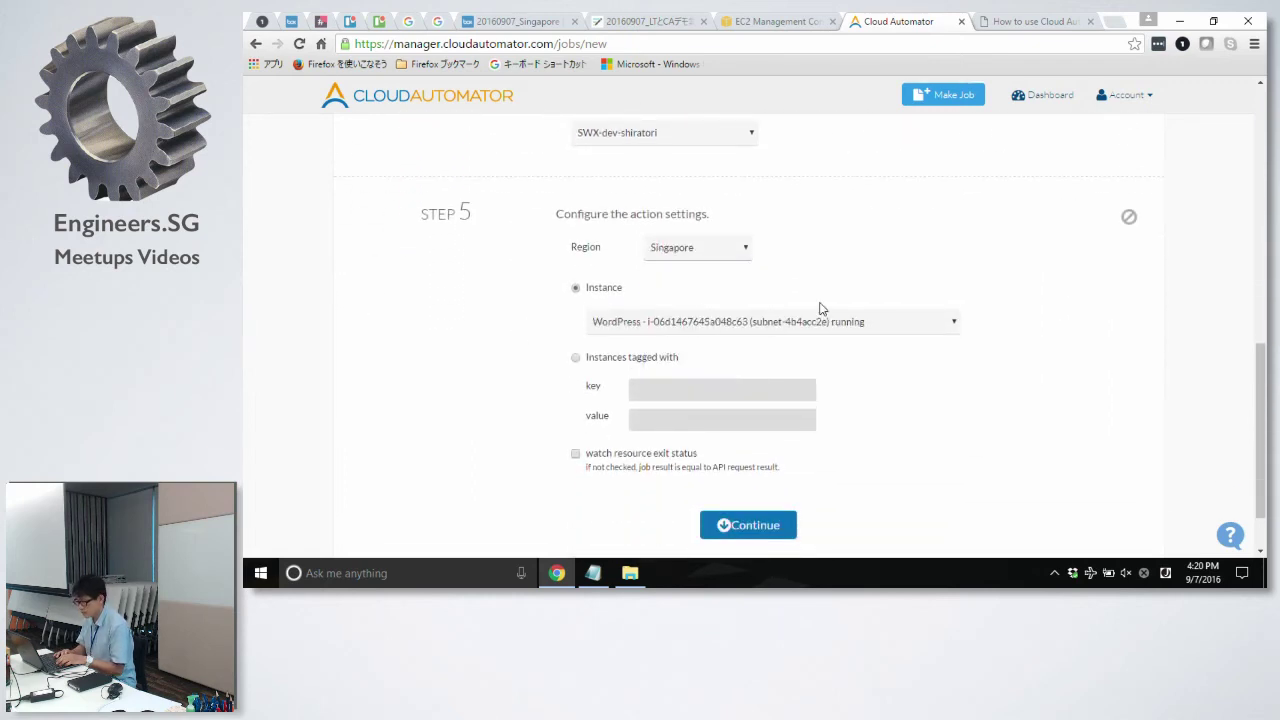
left_click(866, 330)
left_click(858, 343)
scroll(1258, 347, "down", 2)
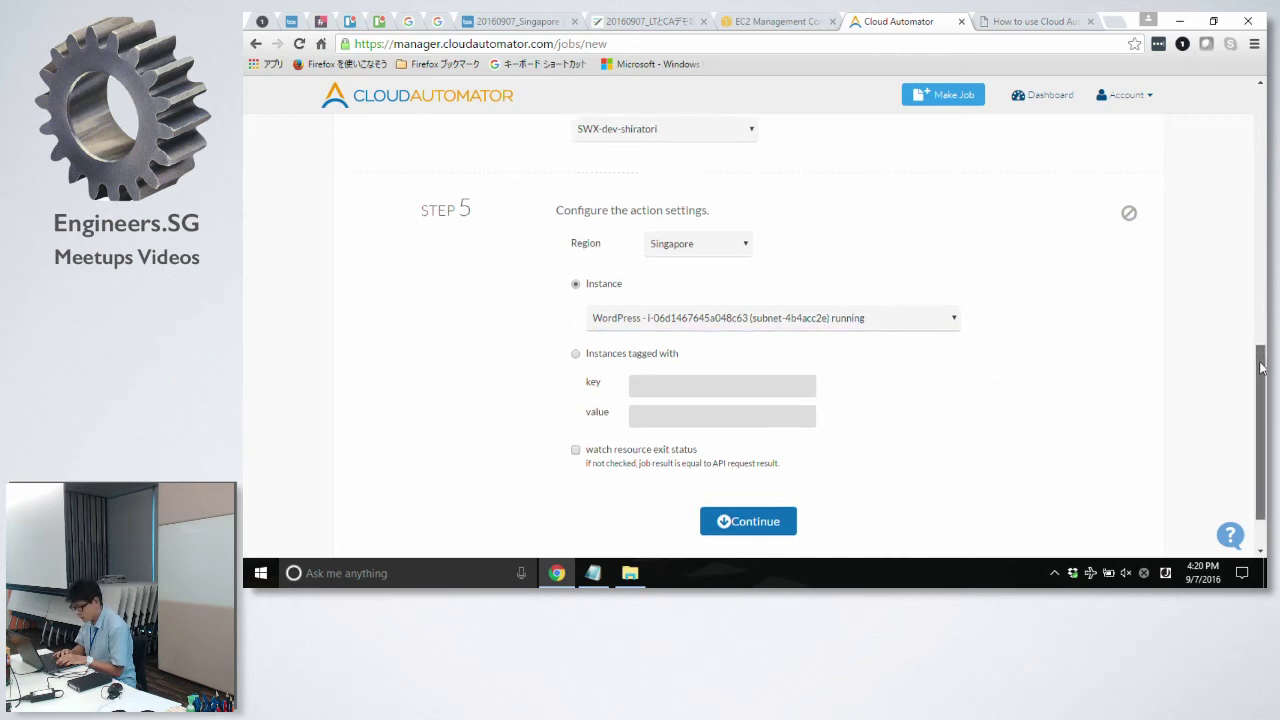
left_click(712, 462)
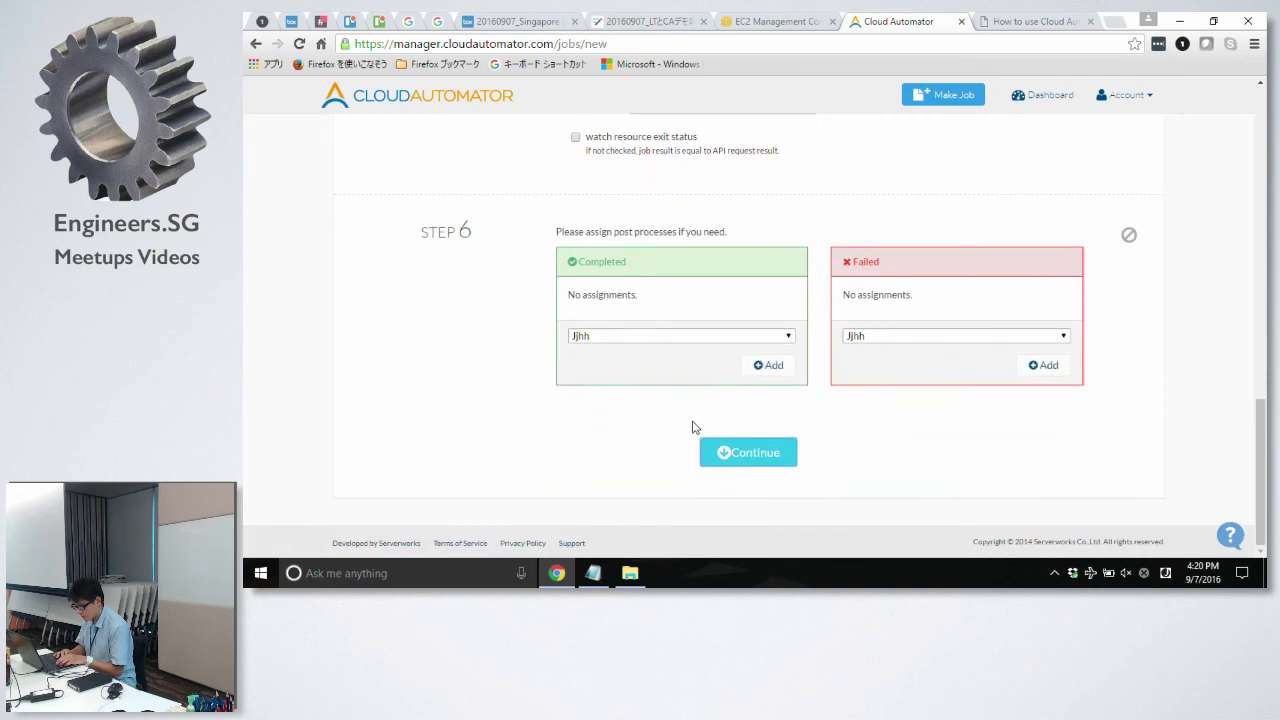
Skip the post processes, name the job "Stop WordPress Server" and confirm its creation
left_click(731, 454)
left_click(663, 386)
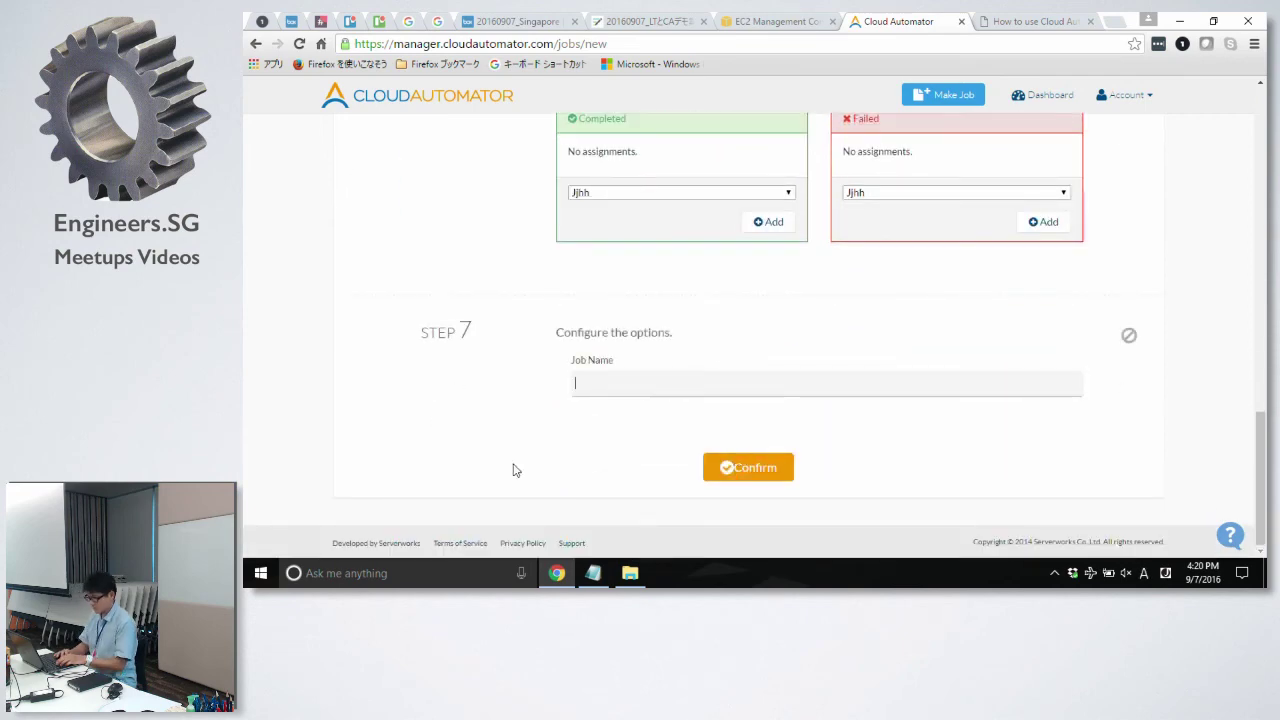
type("Stop")
key("Down")
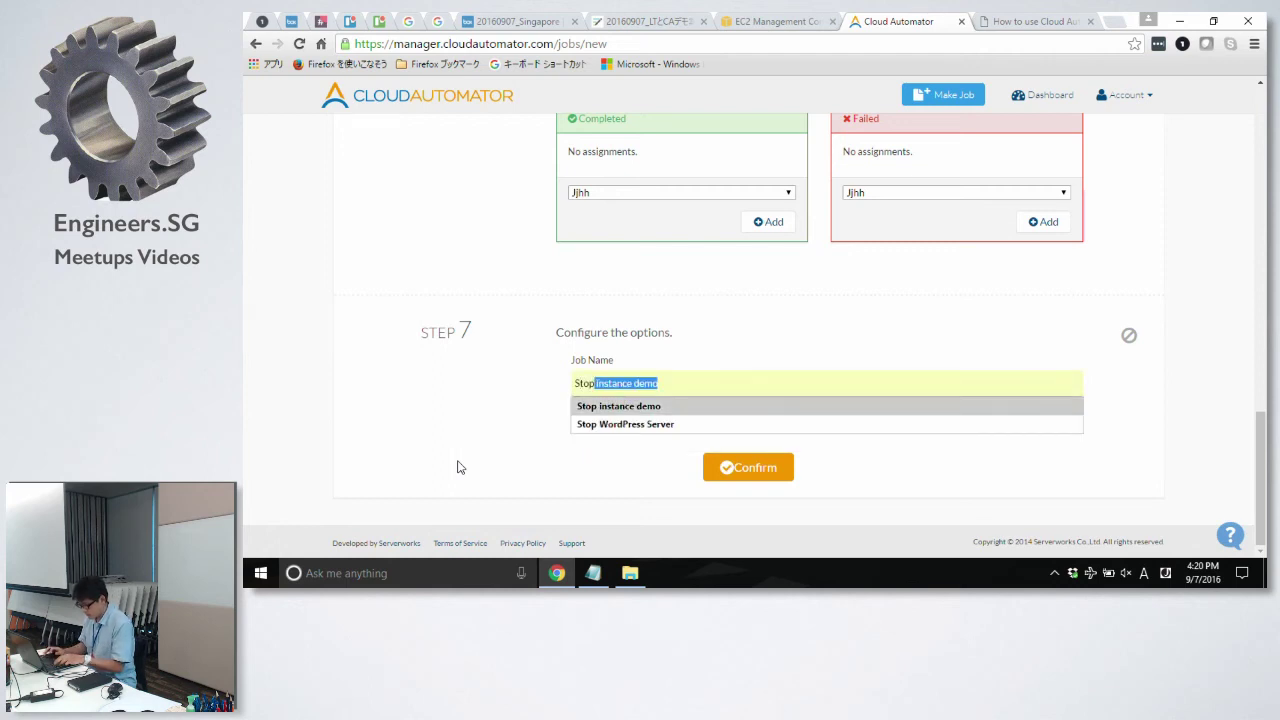
key("Down")
left_click(605, 425)
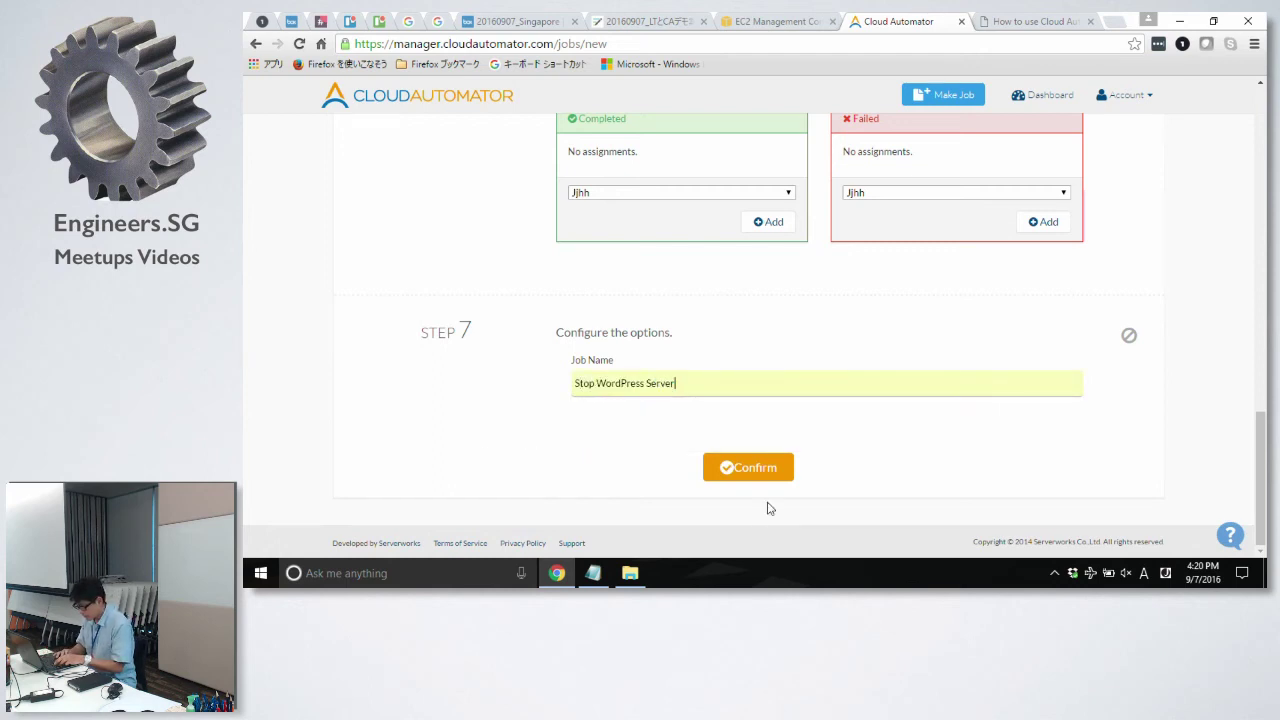
left_click(752, 470)
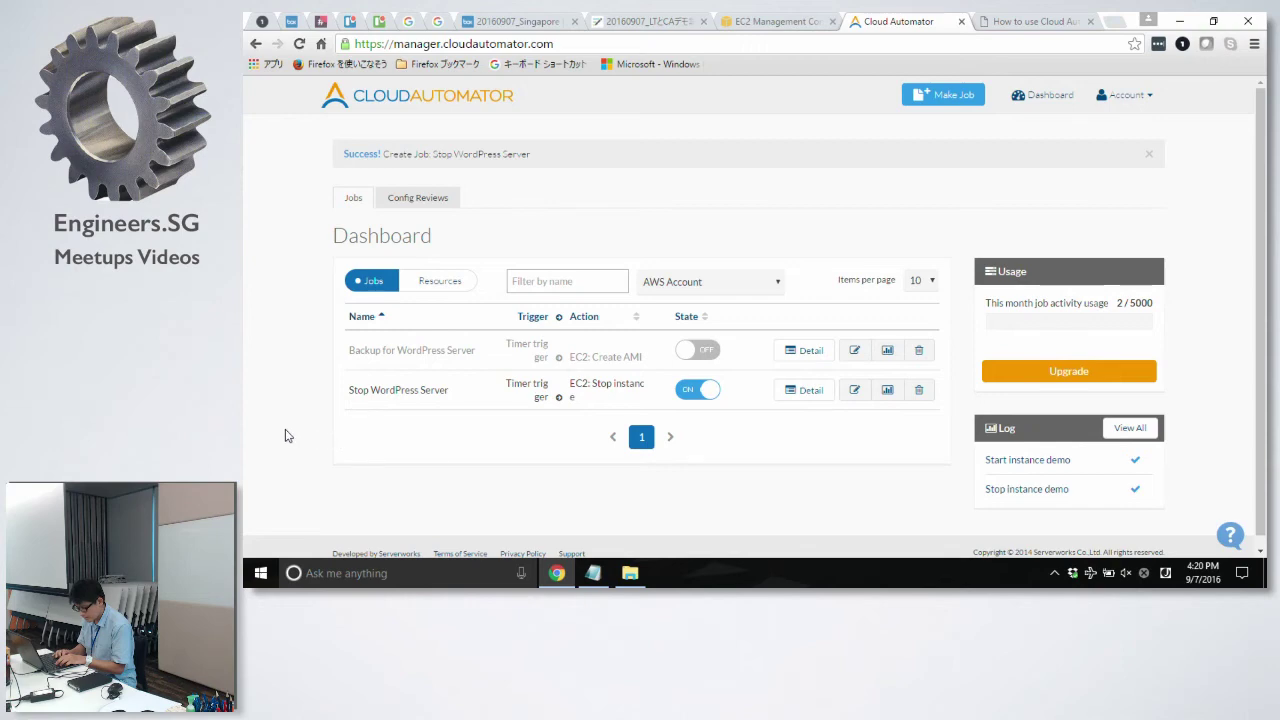
Check the scheduled trigger time of the "Stop WordPress Server" job on the dashboard
scroll(285, 436, "down", 1)
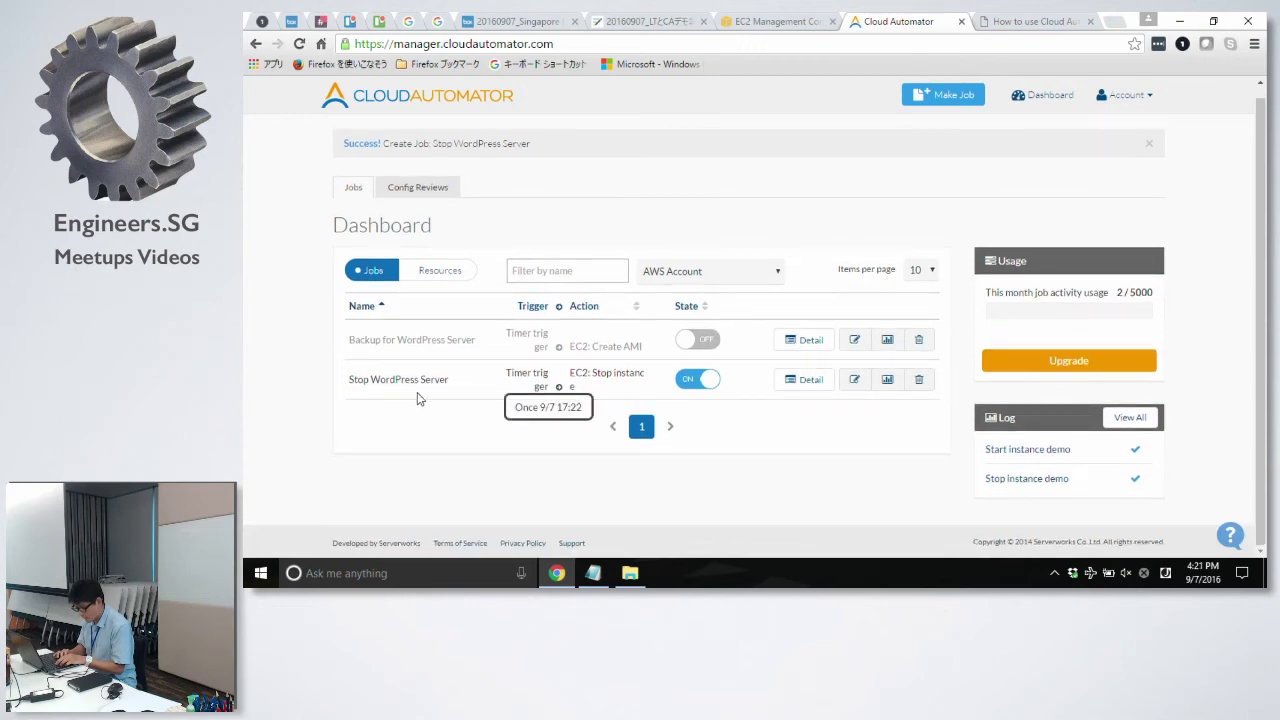
mouse_move(517, 393)
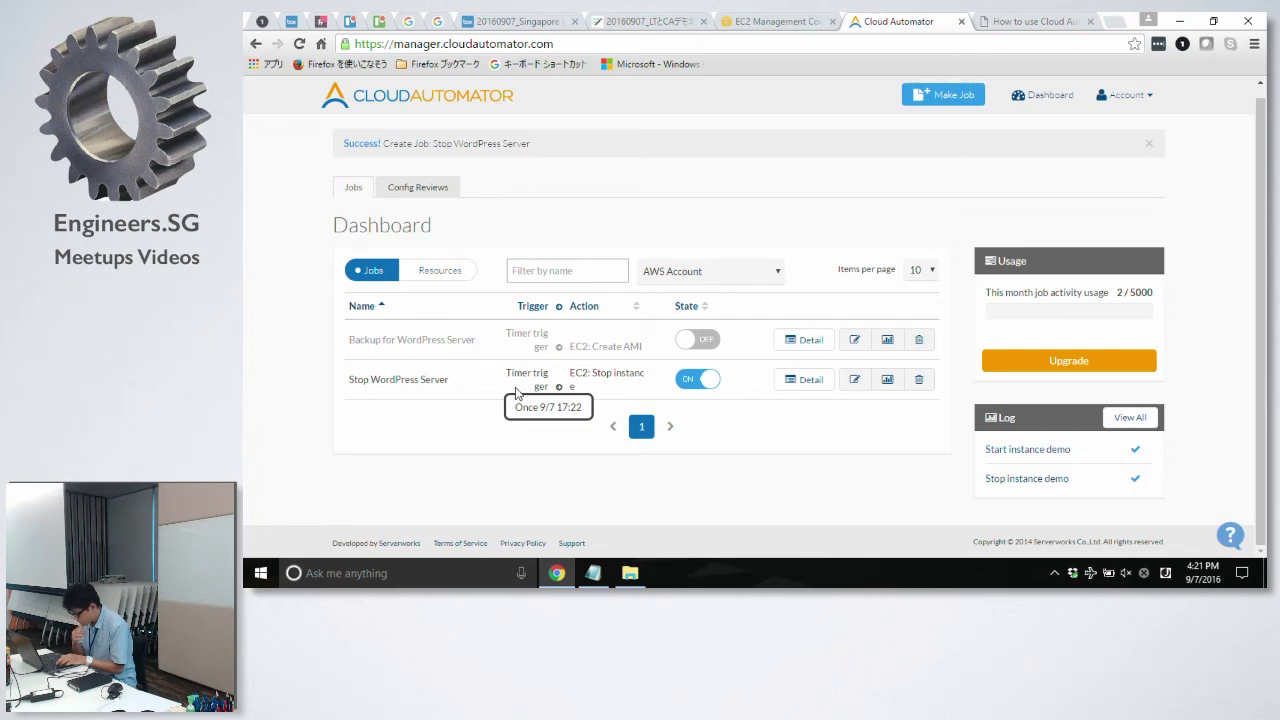
mouse_move(494, 352)
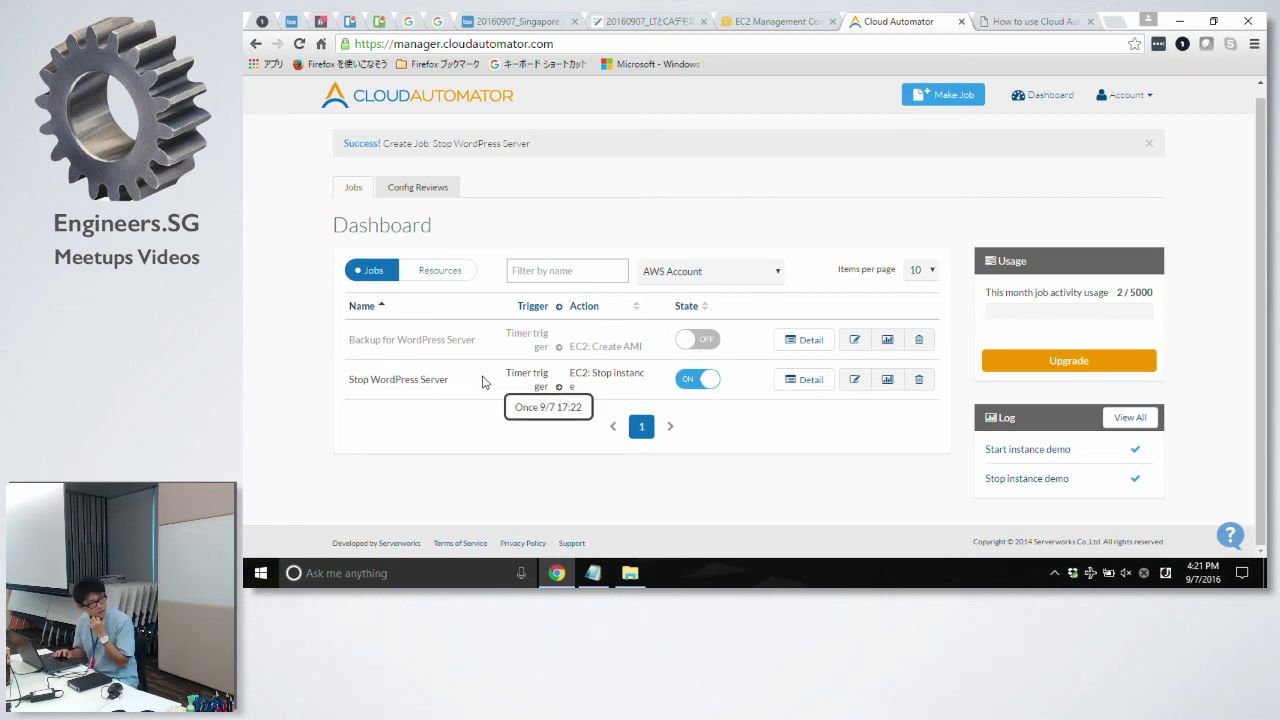
Switch to the EC2 Management Console, refresh the instance list and return to the Cloud Automator dashboard
left_click(775, 21)
left_click(1188, 137)
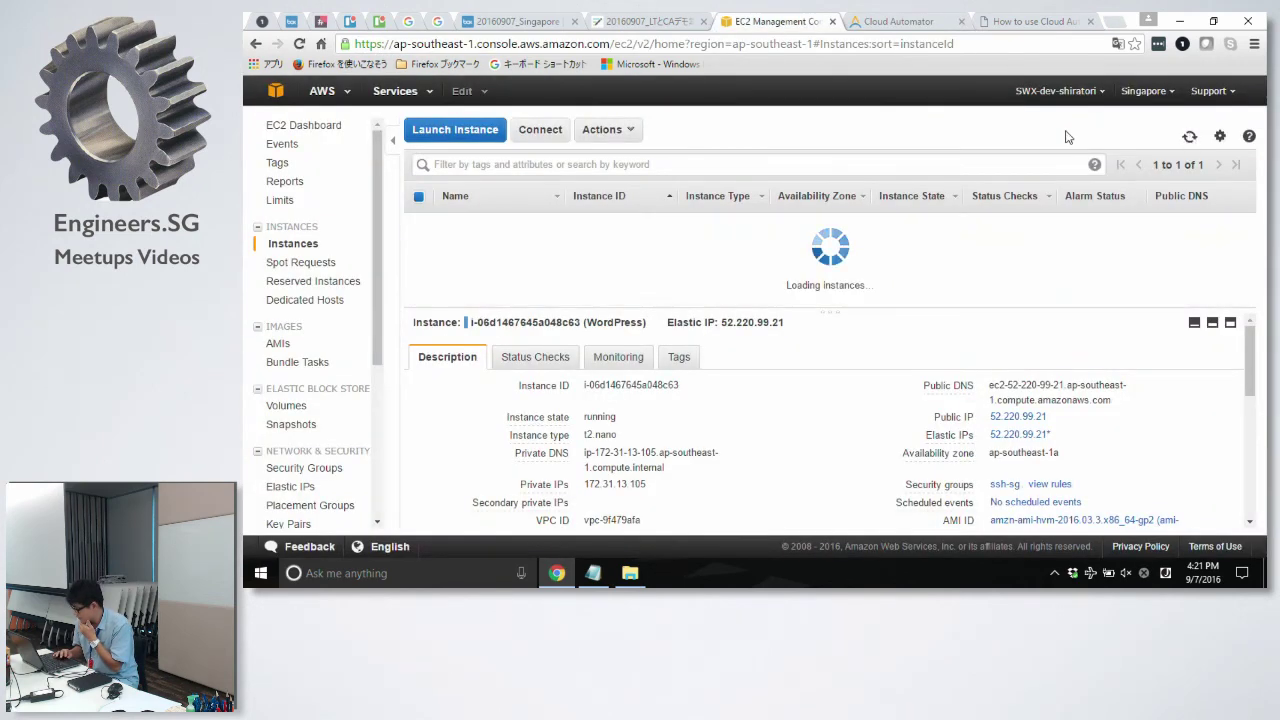
left_click(1190, 138)
key("ctrl+Tab")
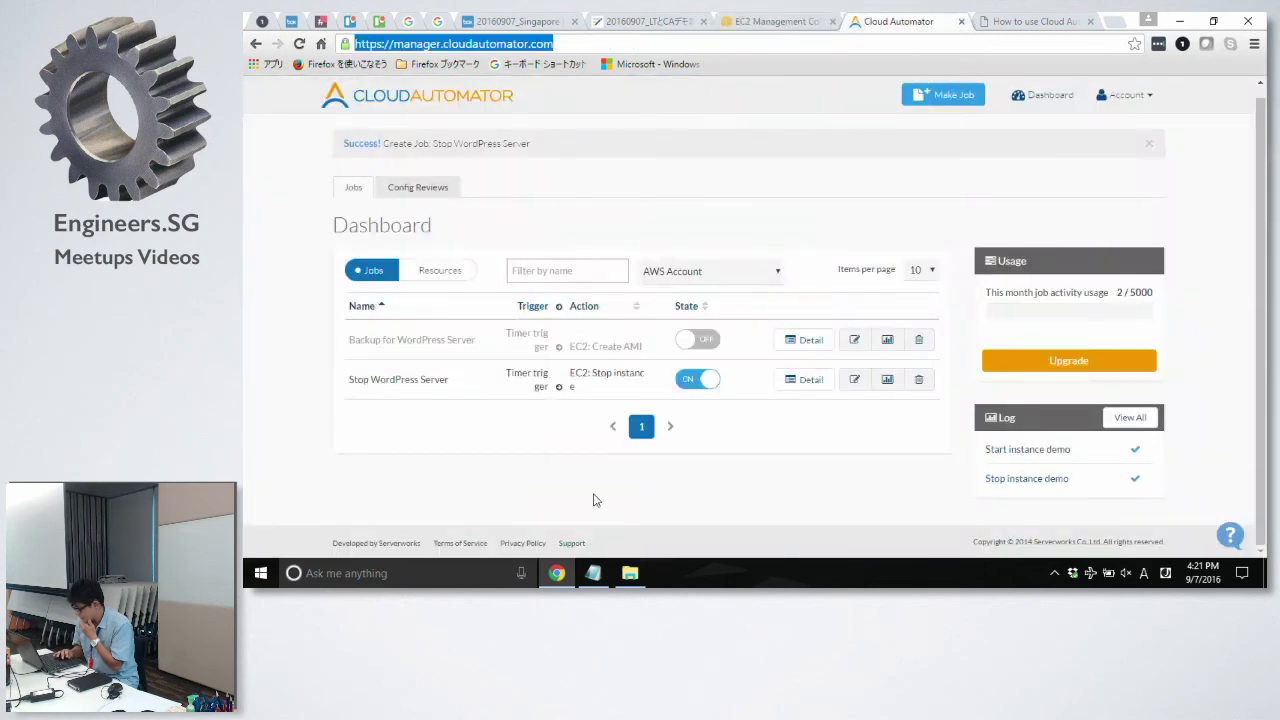
left_click(1260, 415)
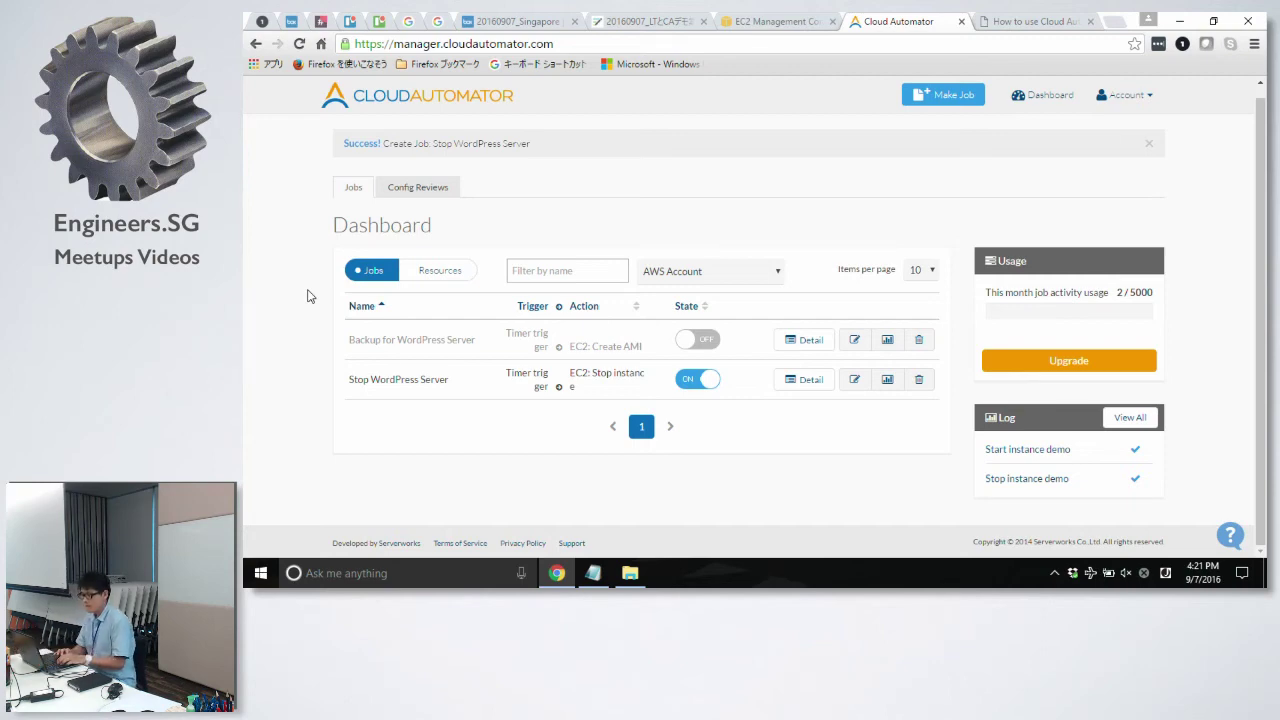
Open the Cloud Automator home in a separate browser tab and load cloudautomator.com there
left_click(423, 104)
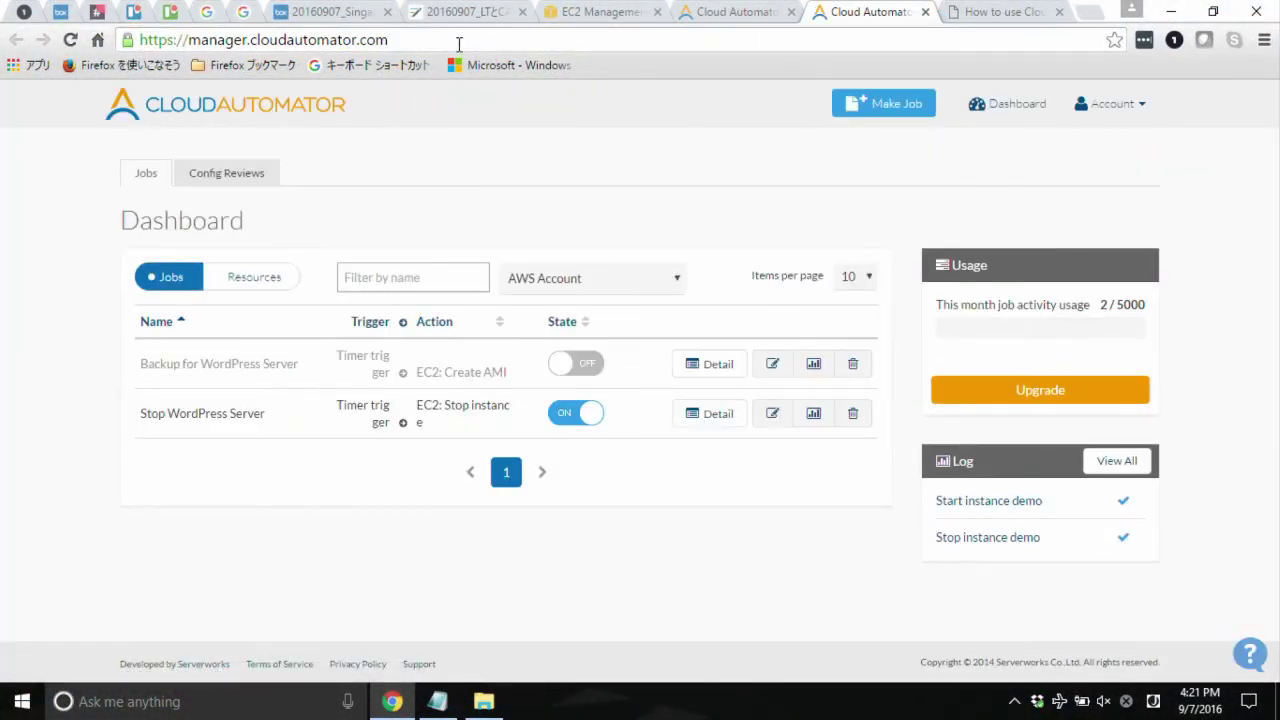
left_click(459, 44)
type("cloud")
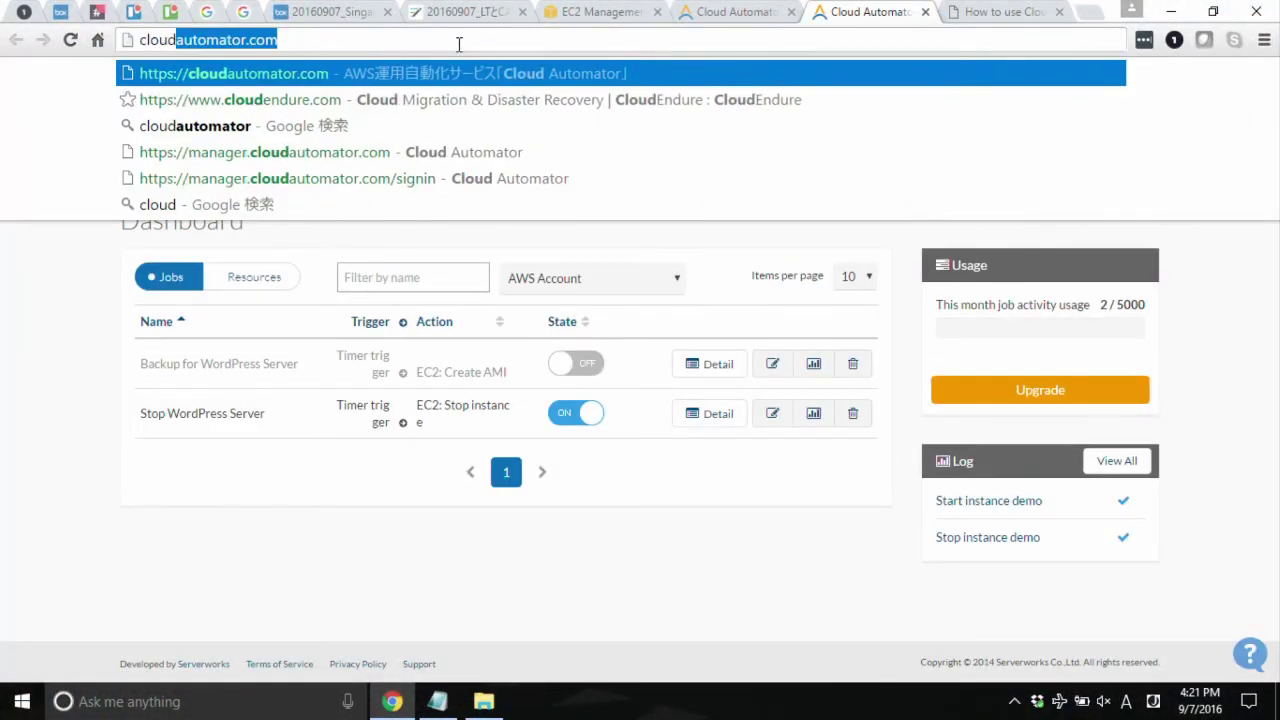
key("Right")
key("Return")
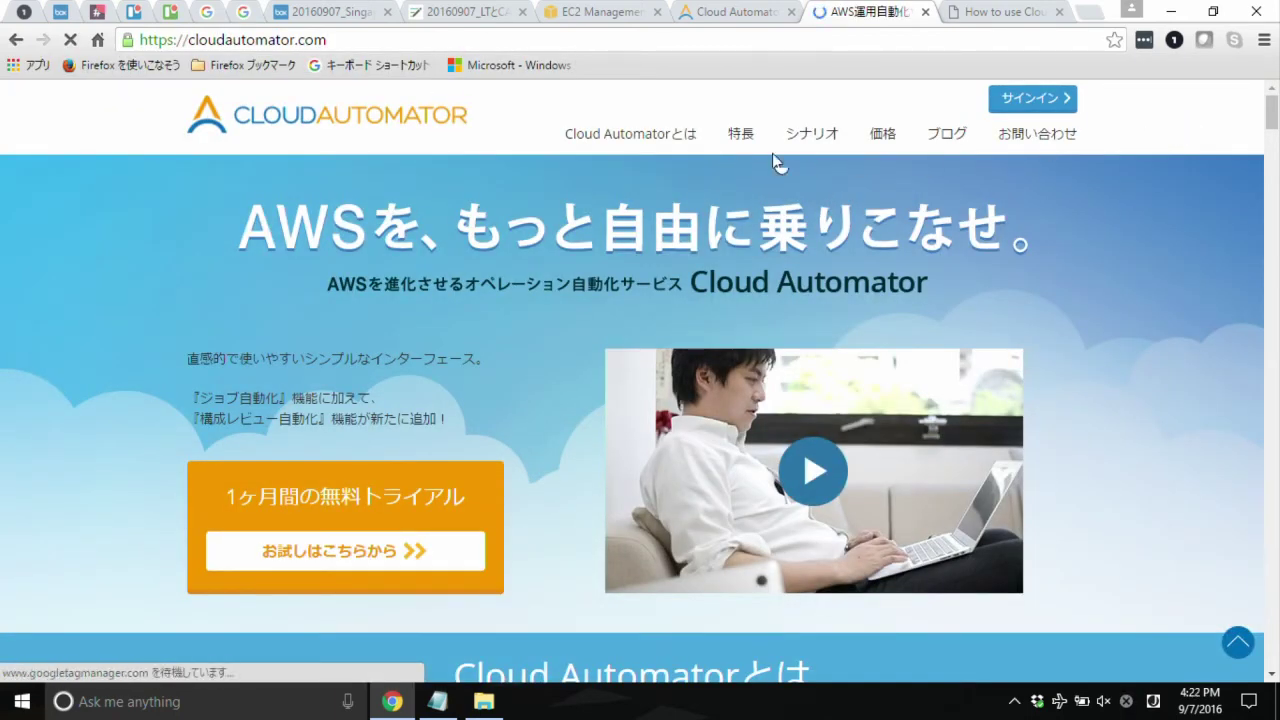
Open the English version of the website and look through its pricing, blog and contact sections
left_click_drag(1270, 121, 1270, 650)
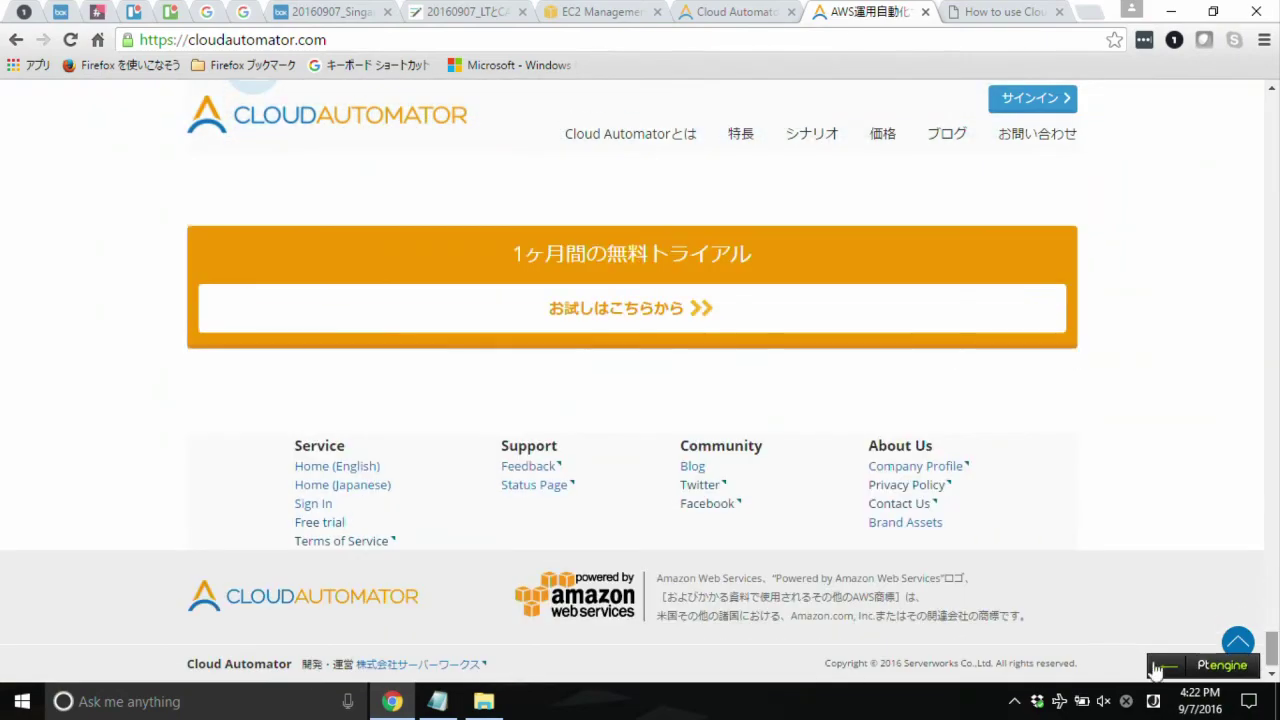
left_click(349, 474)
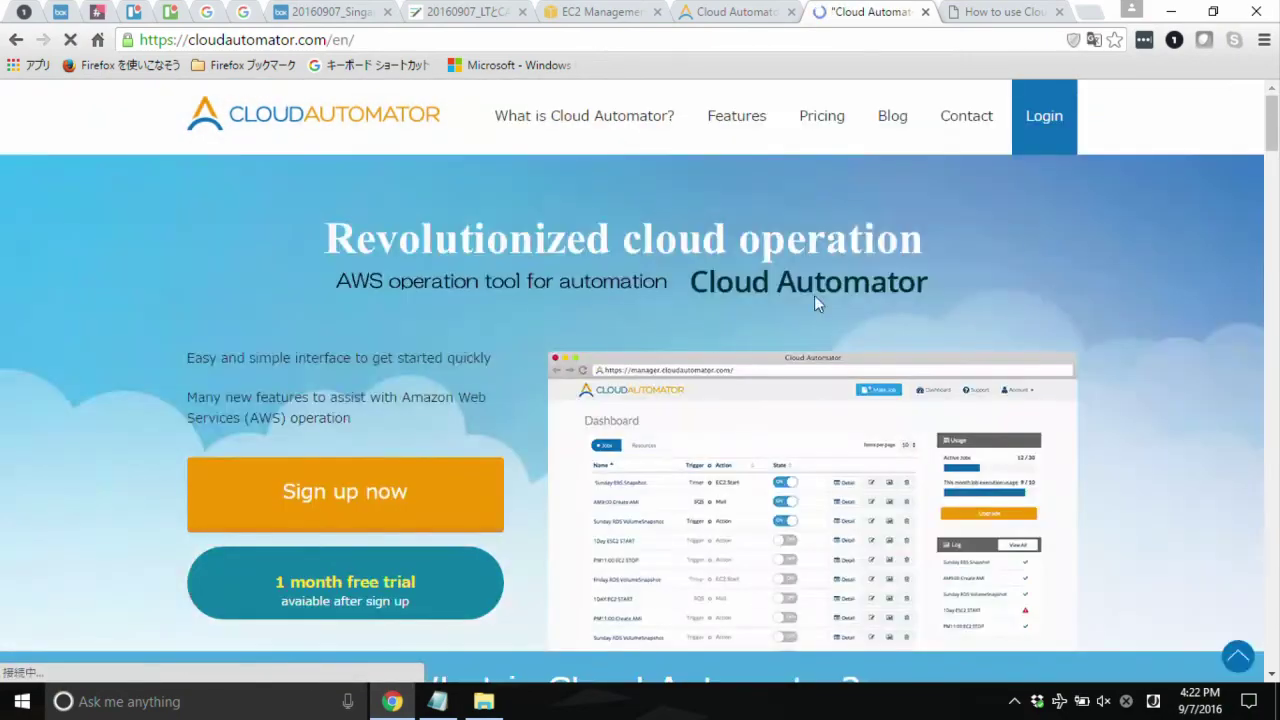
left_click_drag(1272, 107, 1258, 496)
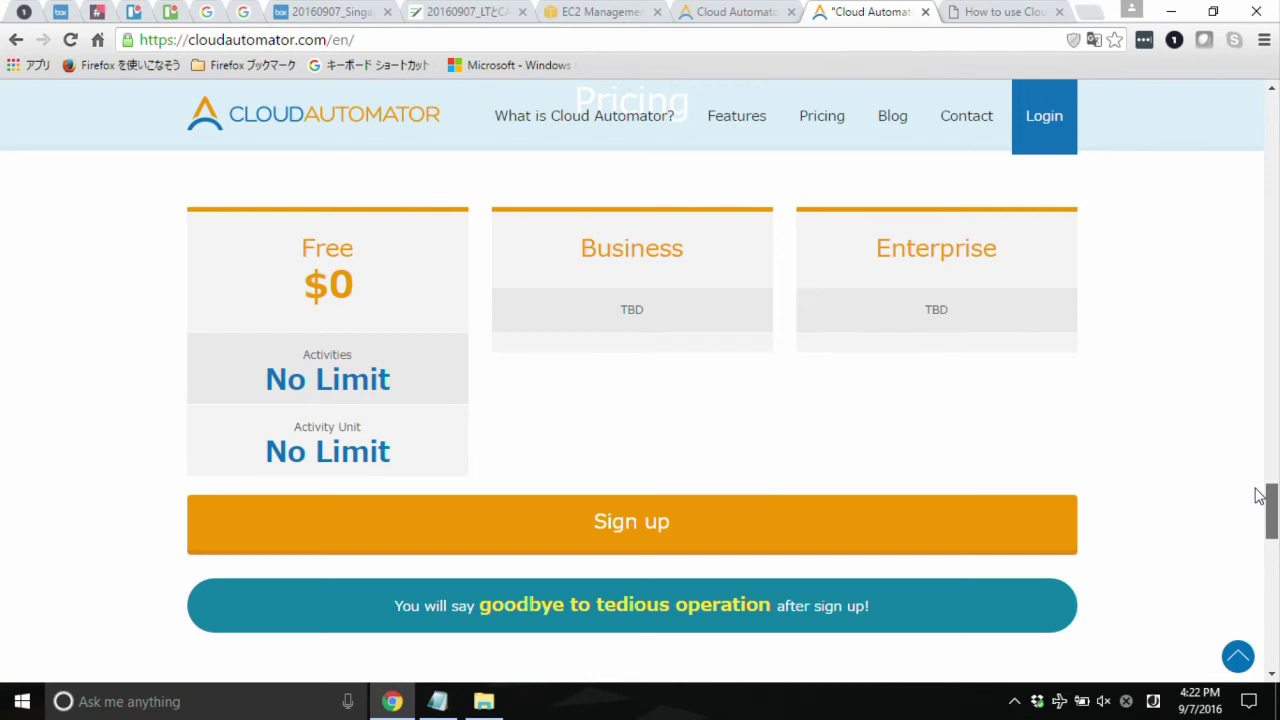
left_click_drag(1258, 496, 1260, 565)
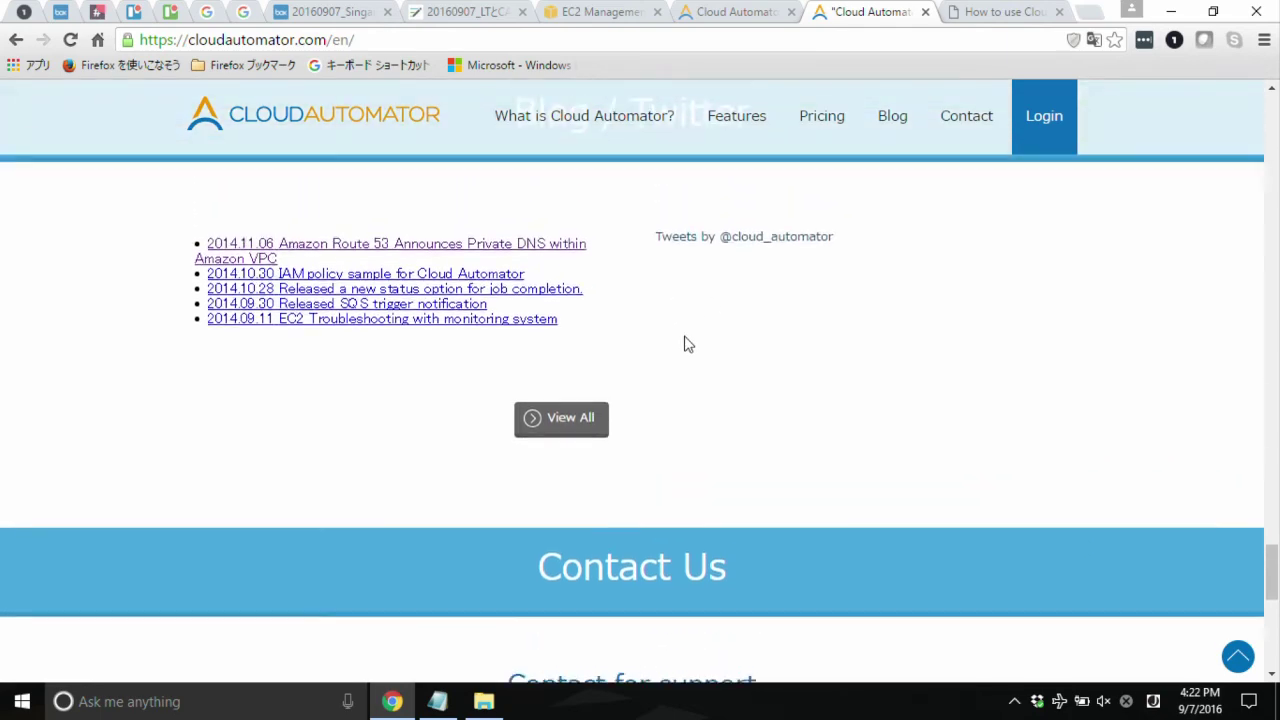
scroll(957, 634, "down", 10)
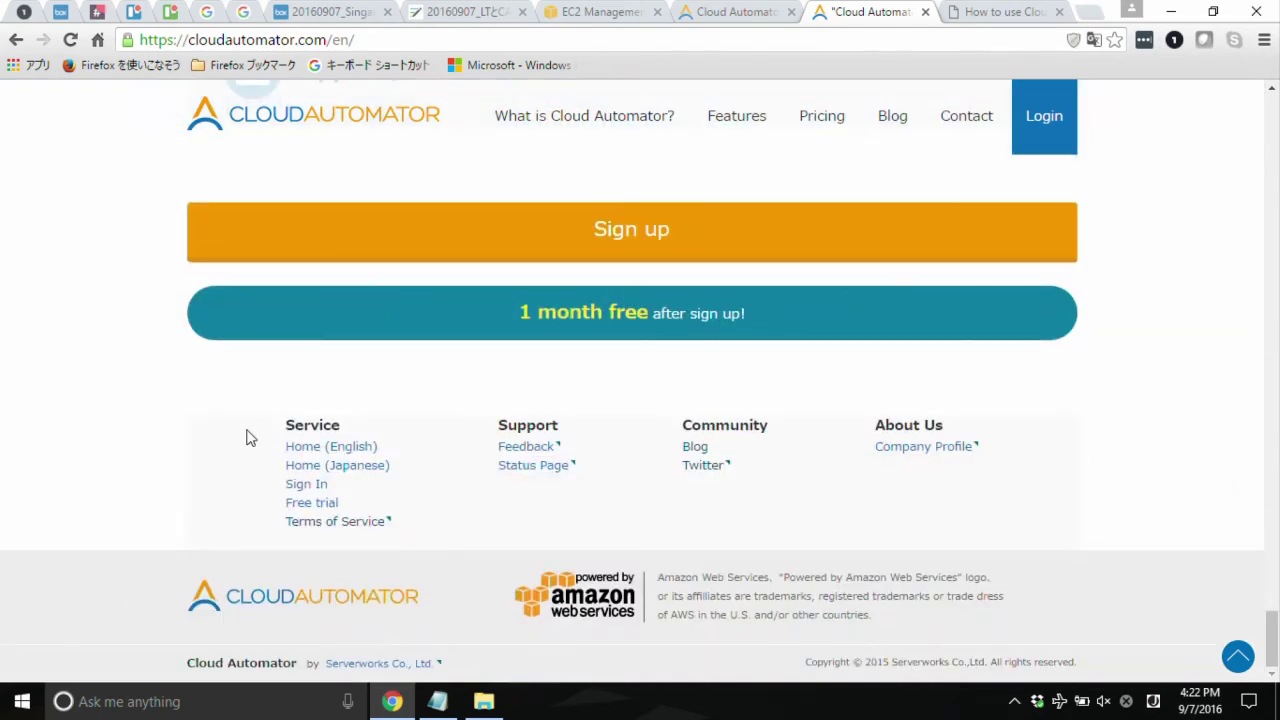
Reload the English home page, then switch to the Japanese version and view its pricing plans
left_click(296, 451)
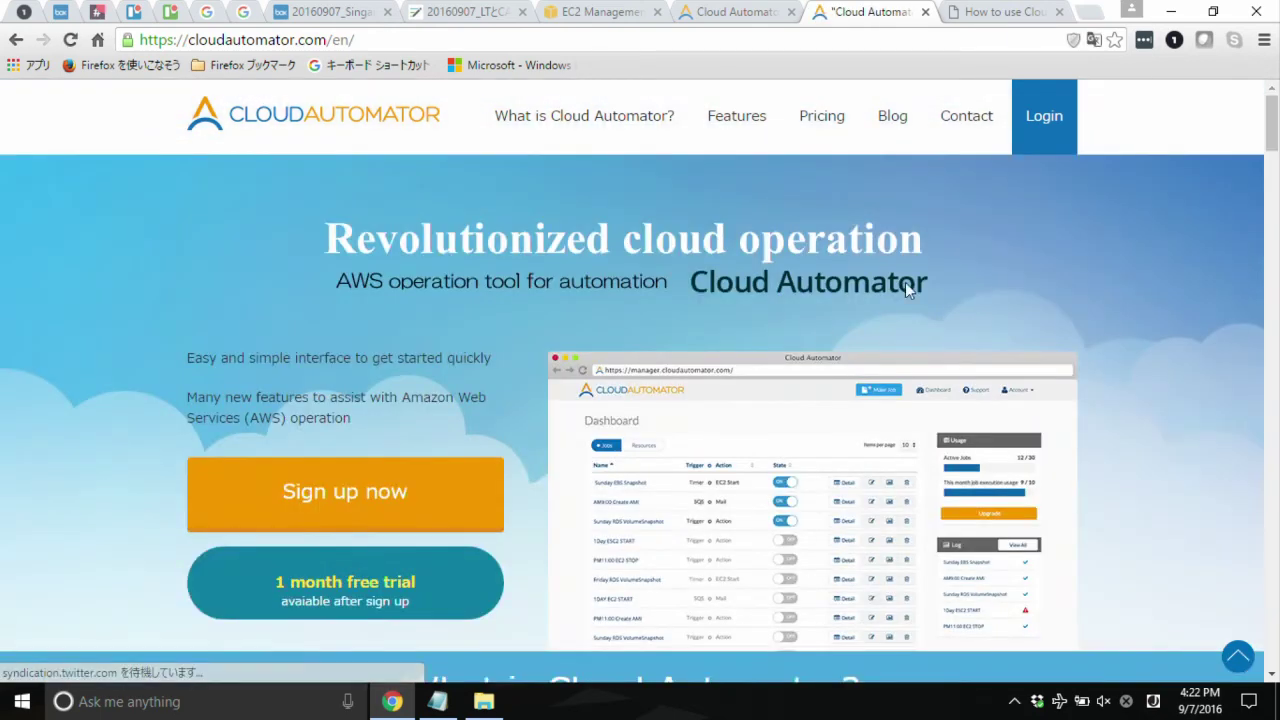
left_click_drag(1271, 120, 1268, 666)
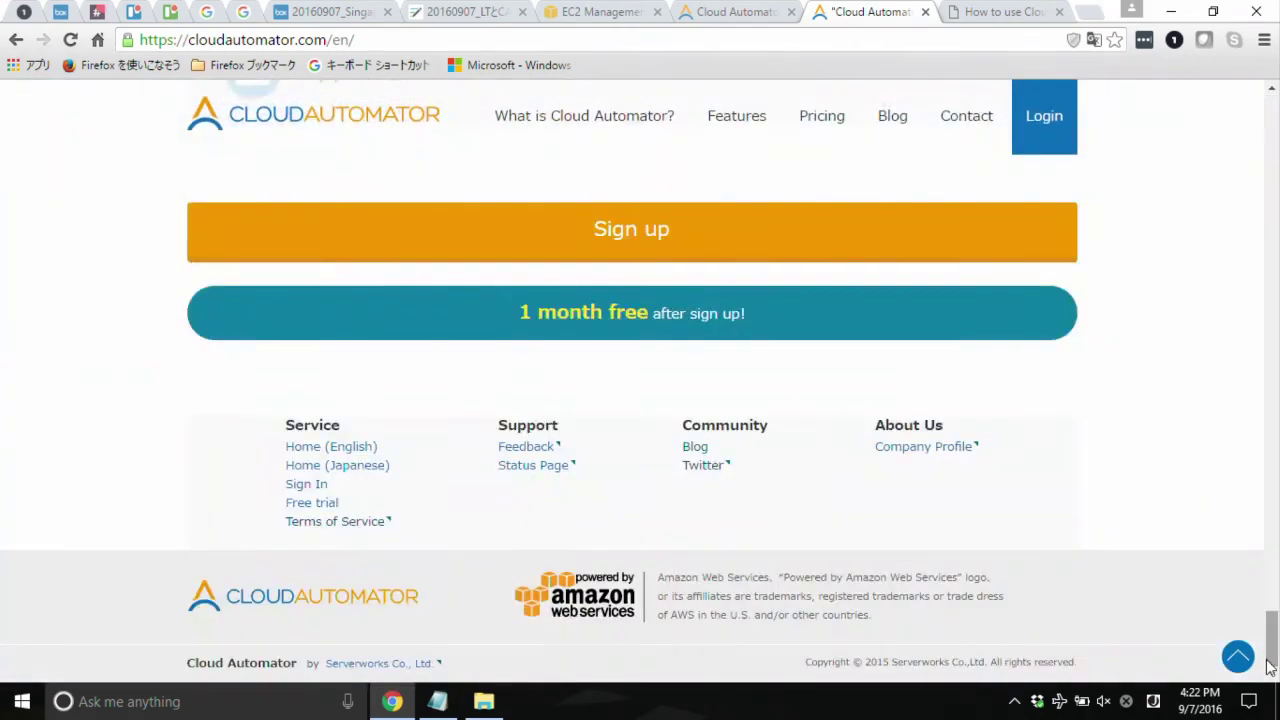
left_click(383, 467)
left_click_drag(1276, 134, 1264, 528)
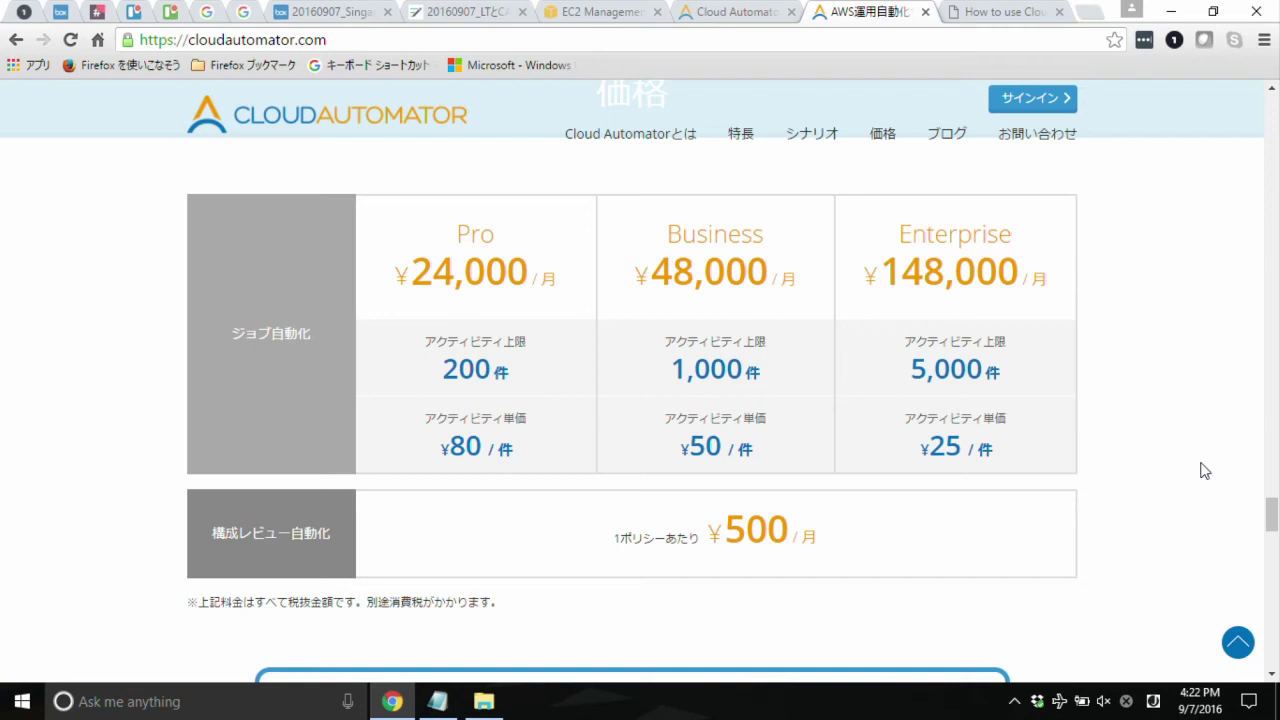